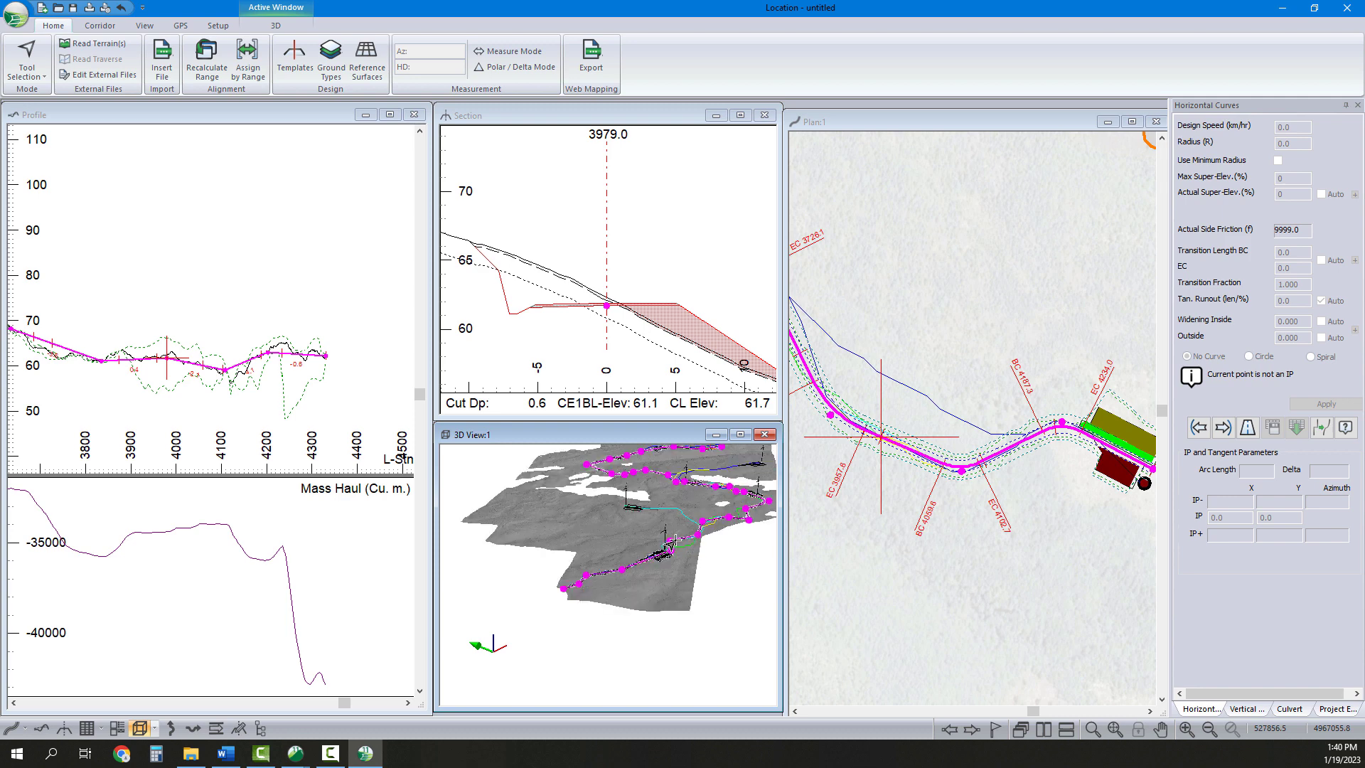
# Inspect the full cross-section at station 4255 beside the last turbine pad, viewed against the 3D model, profile and plan.
pyautogui.moveTo(675, 543)
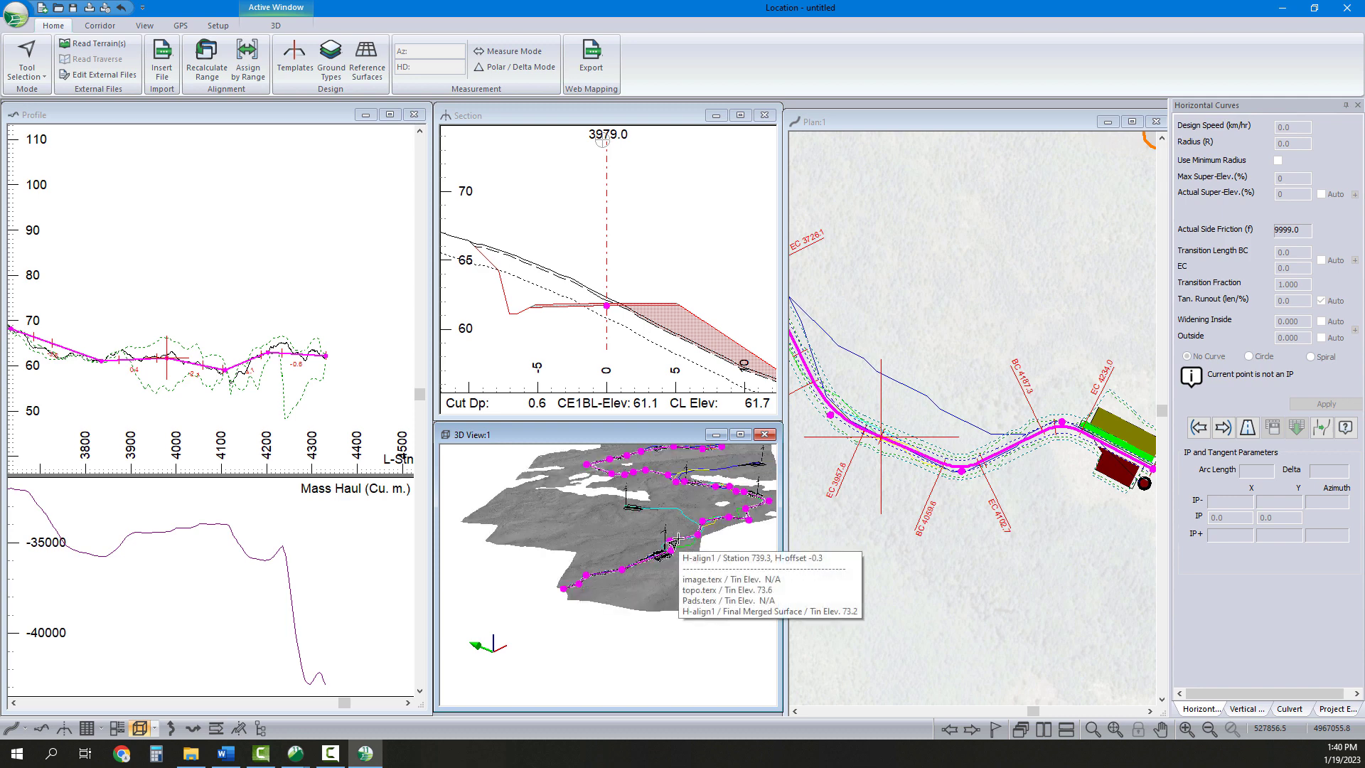
pyautogui.moveTo(622, 496)
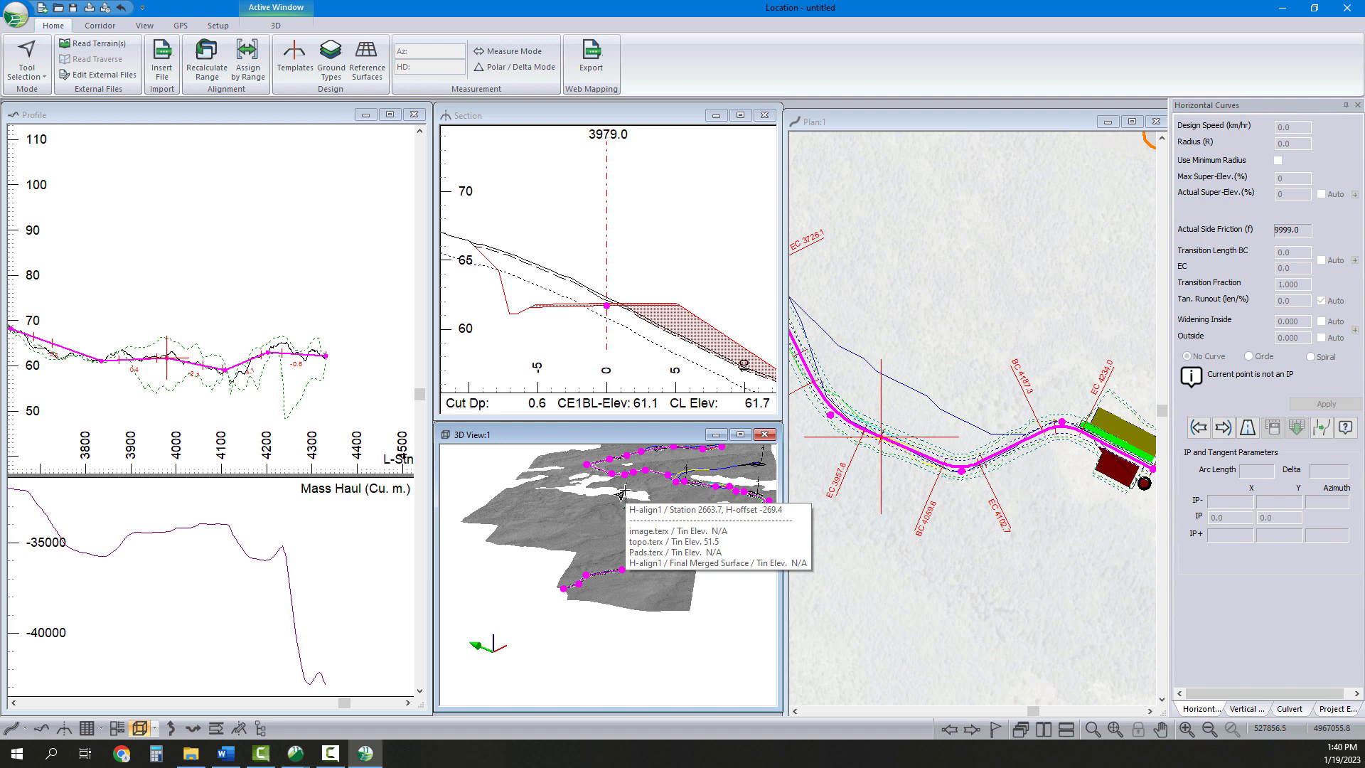
pyautogui.click(287, 355)
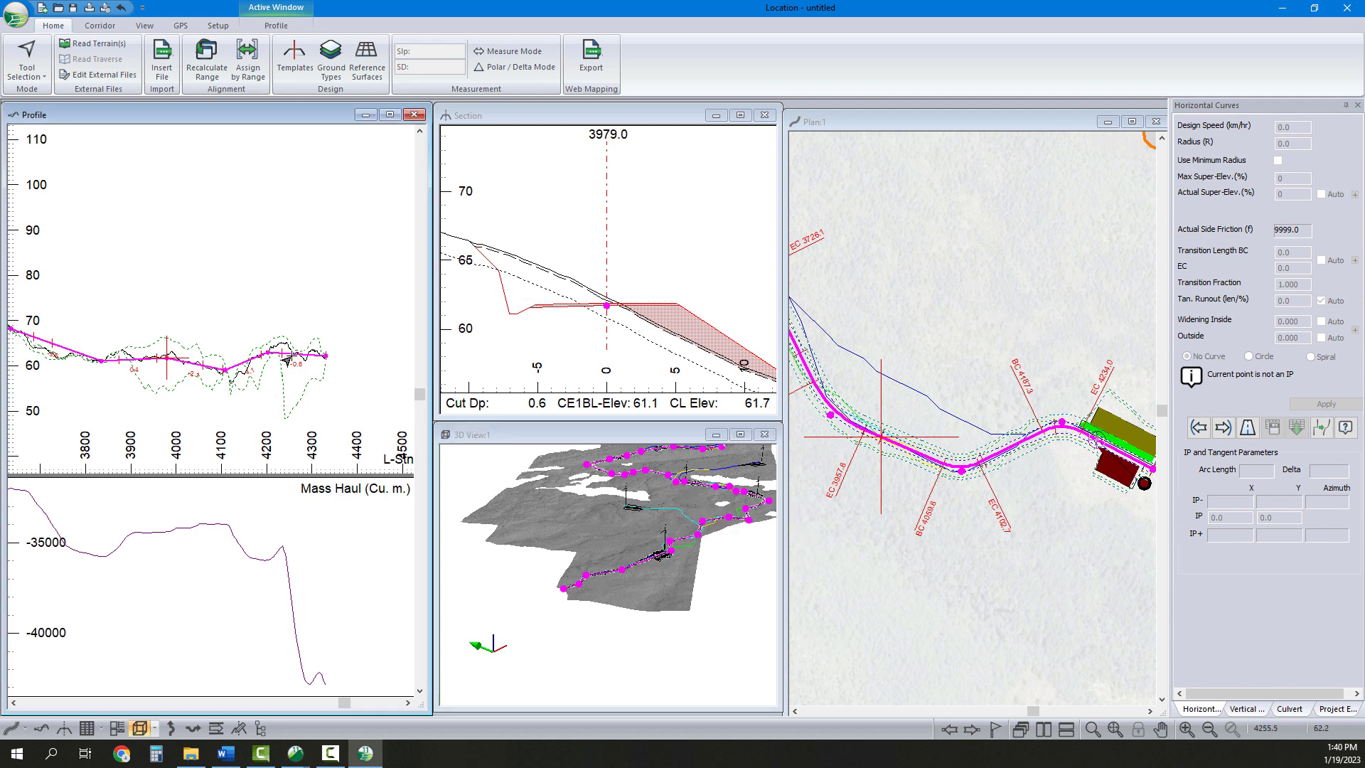
pyautogui.click(702, 329)
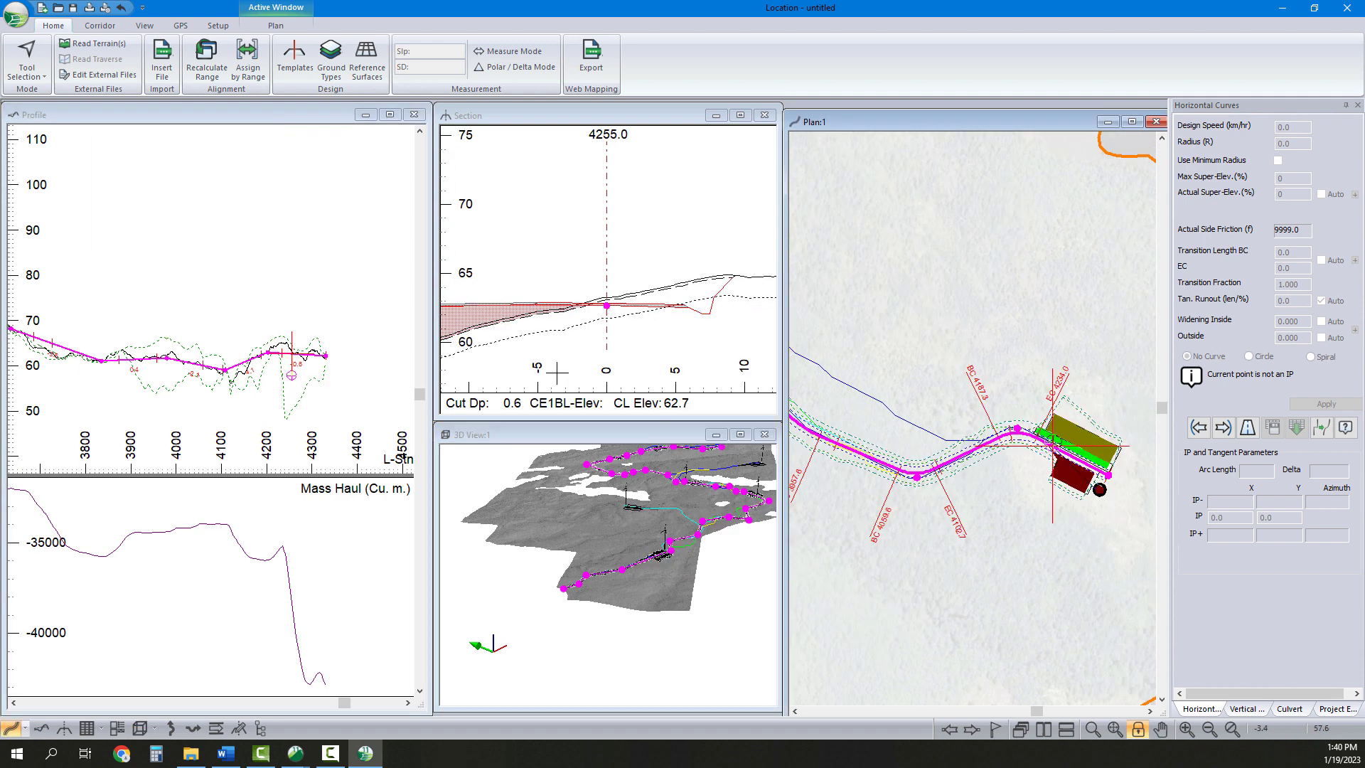
pyautogui.scroll(-5, 702, 329)
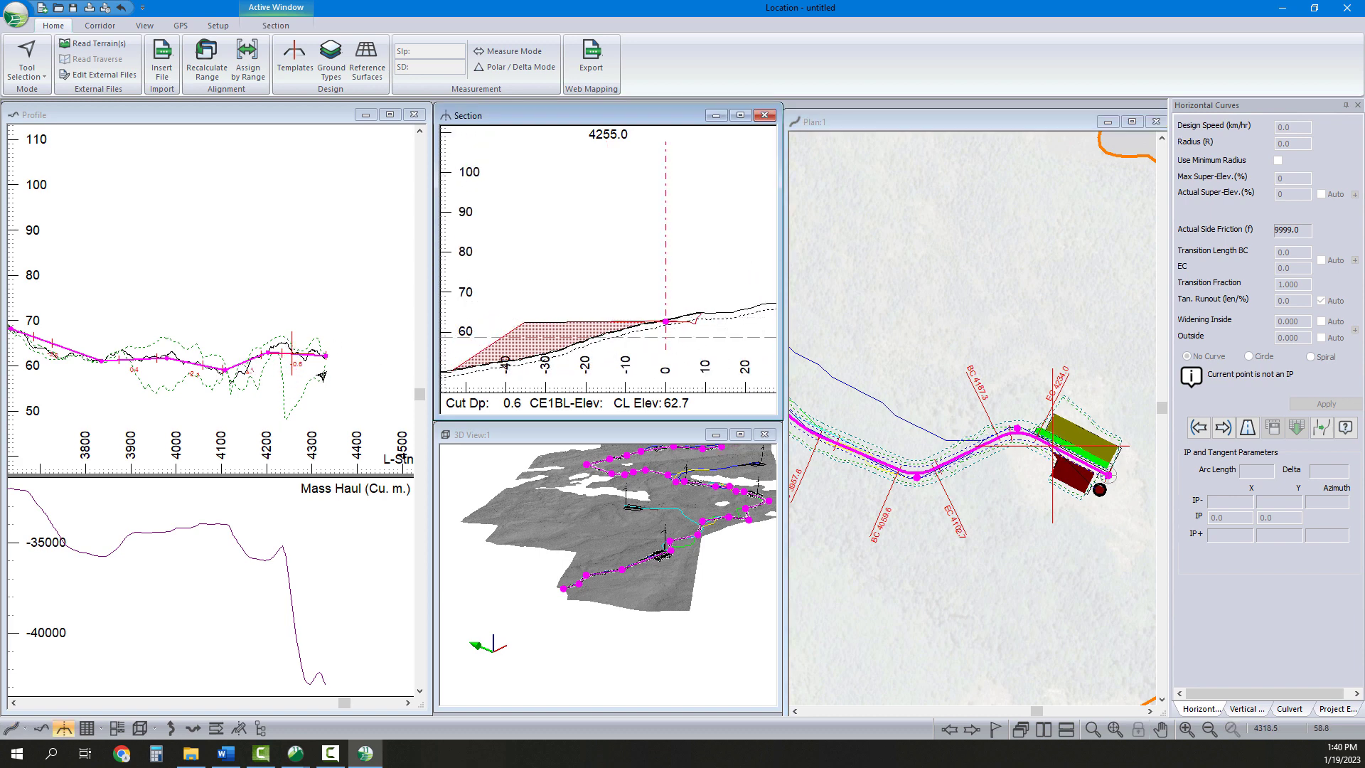
pyautogui.click(984, 536)
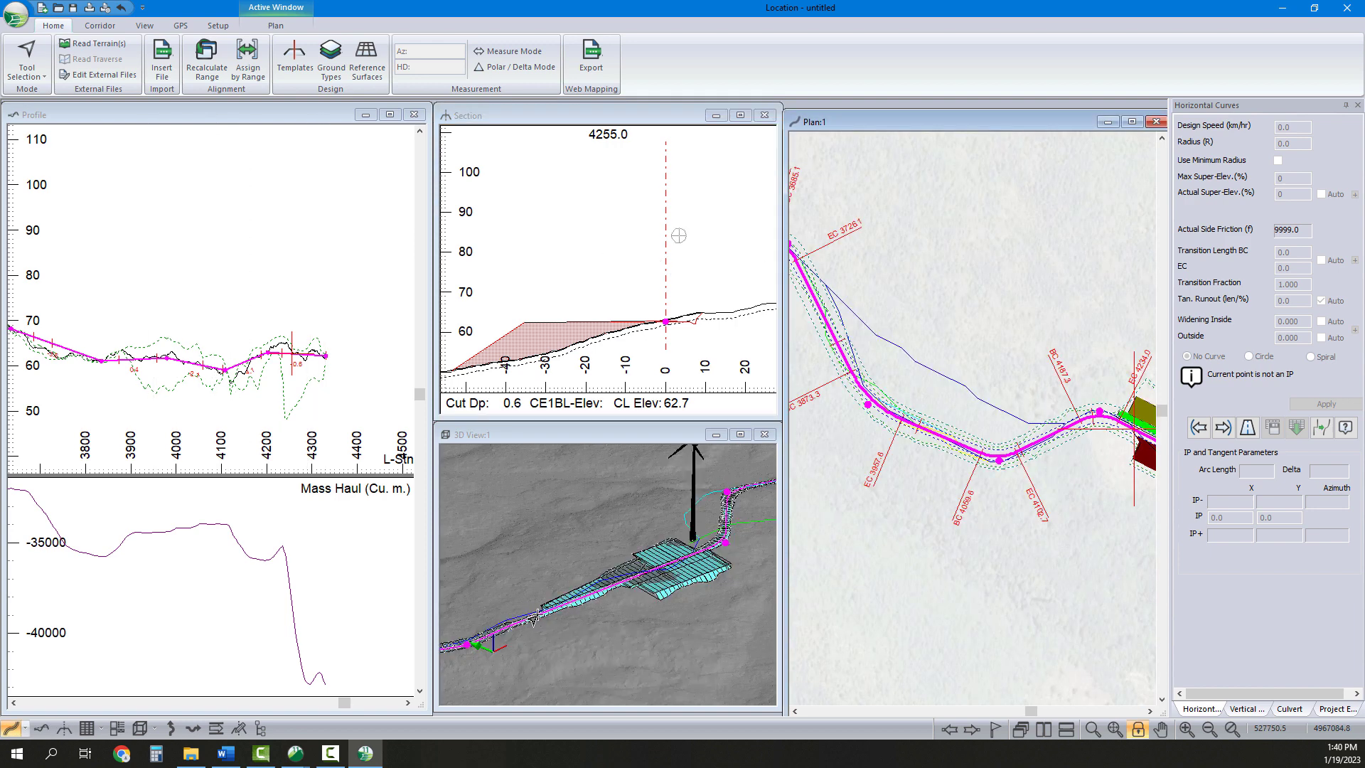
# Start adding a second vertical alignment beside V-align 1 under H-align1 in the project tree.
pyautogui.click(1349, 711)
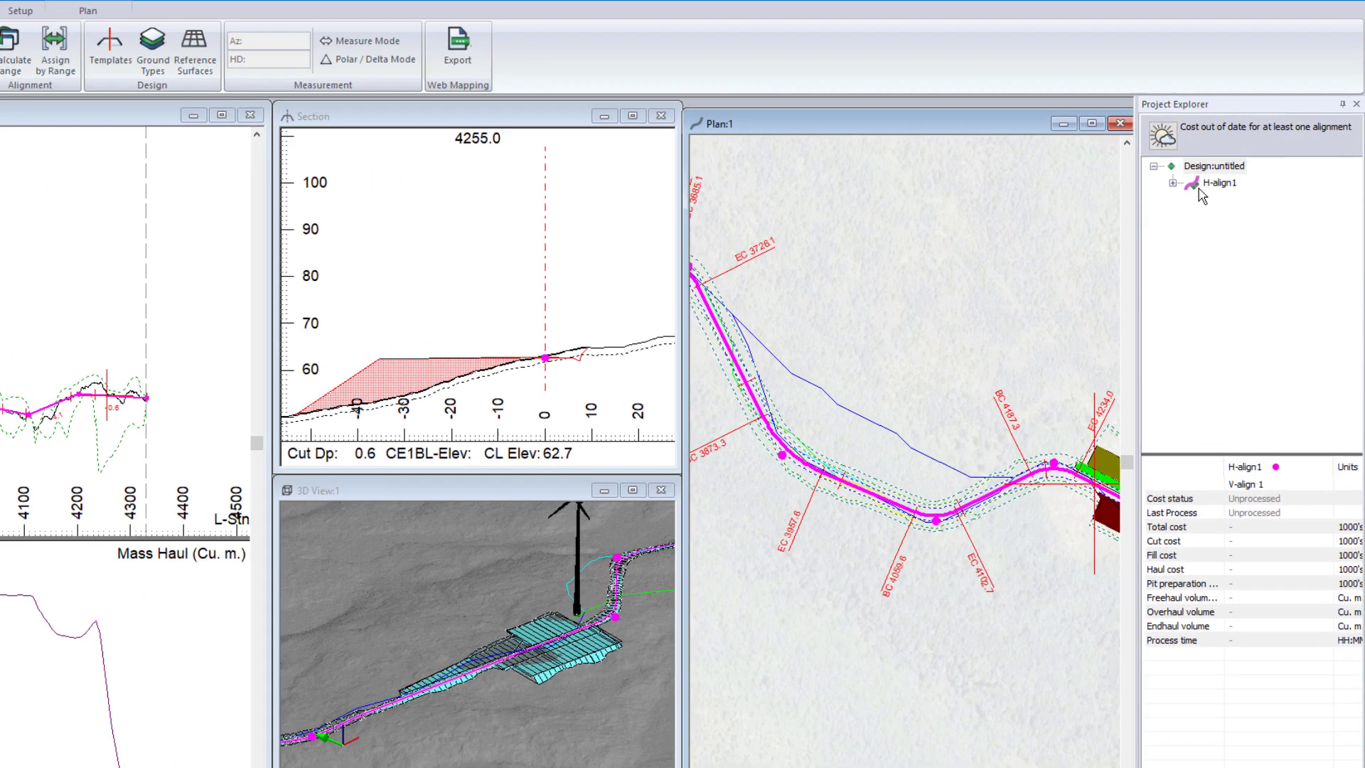
pyautogui.click(1200, 172)
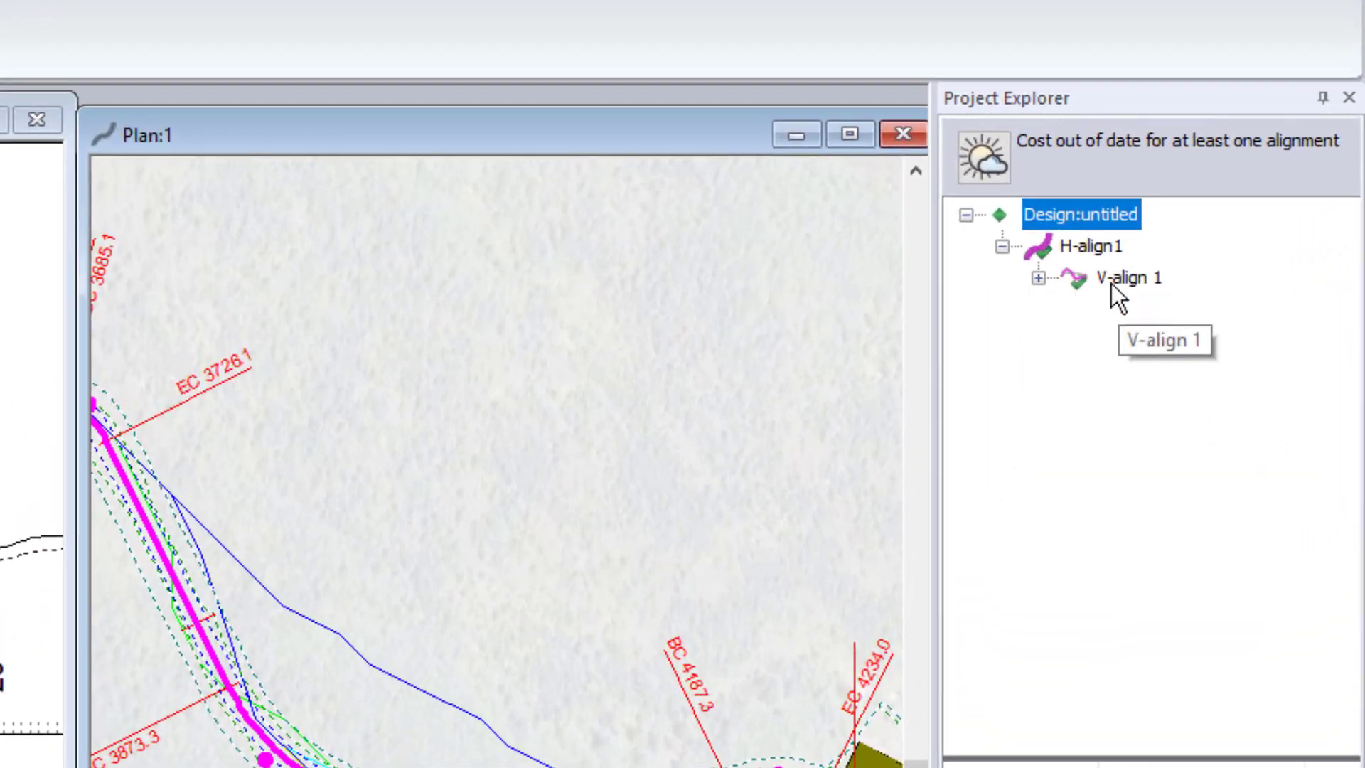
pyautogui.rightClick(1251, 186)
pyautogui.moveTo(1146, 302)
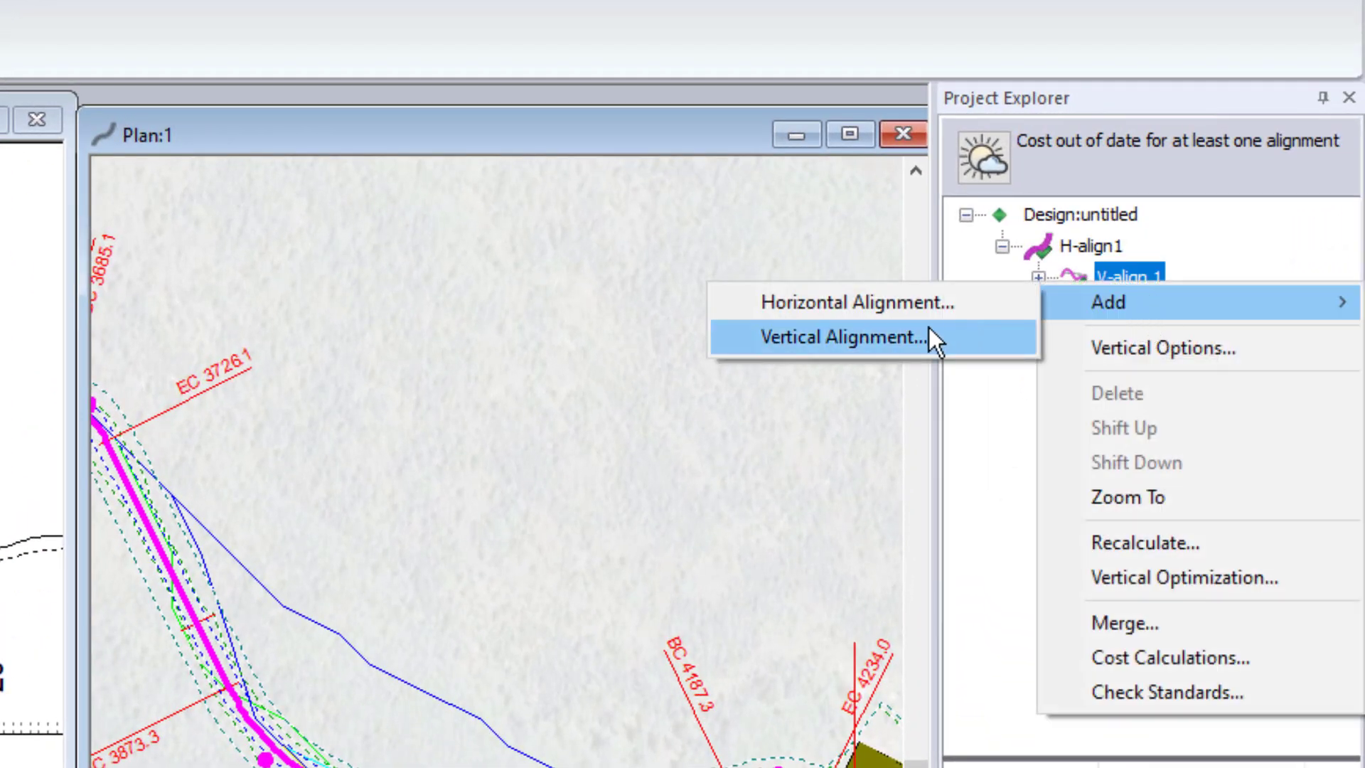
pyautogui.click(929, 335)
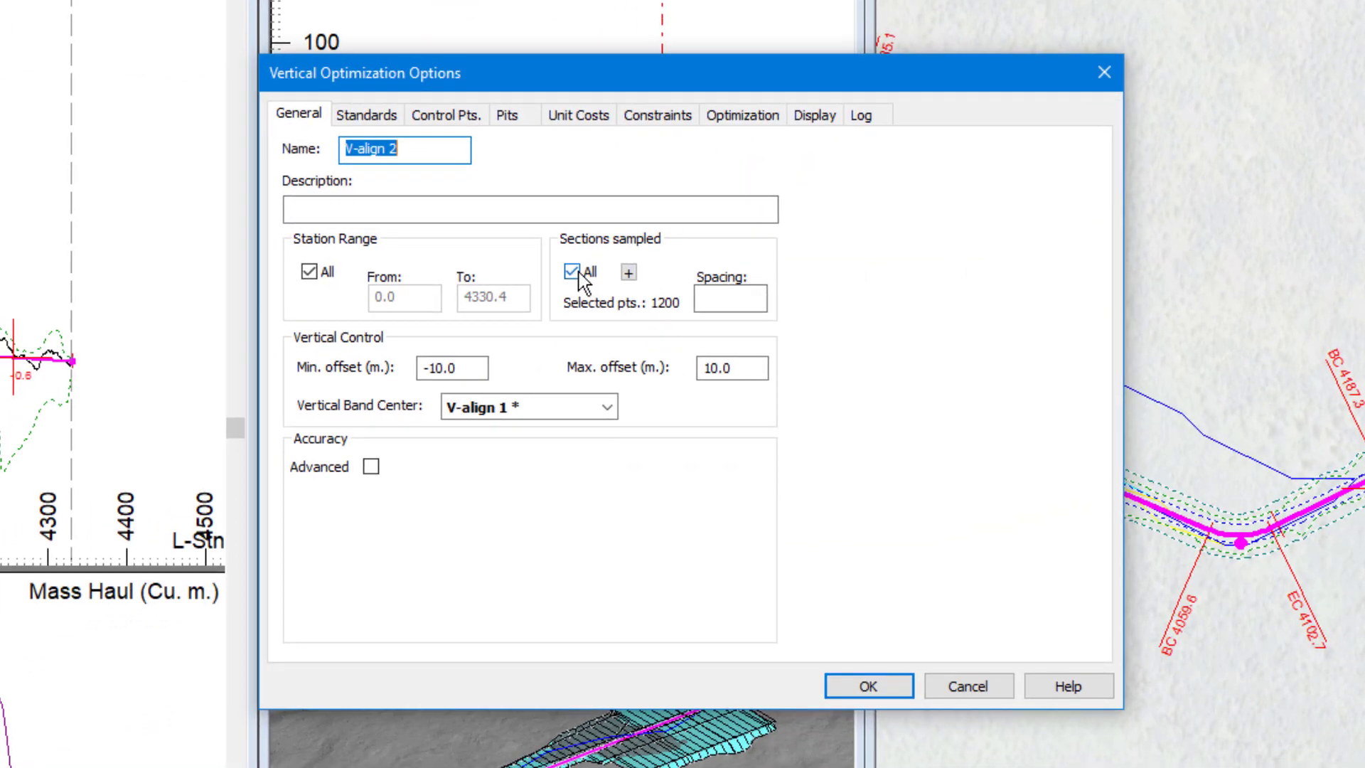
# Sample sections at a spacing of 20 instead of all points and describe the new alignment as "Optimized Vert".
pyautogui.click(574, 272)
pyautogui.click(701, 298)
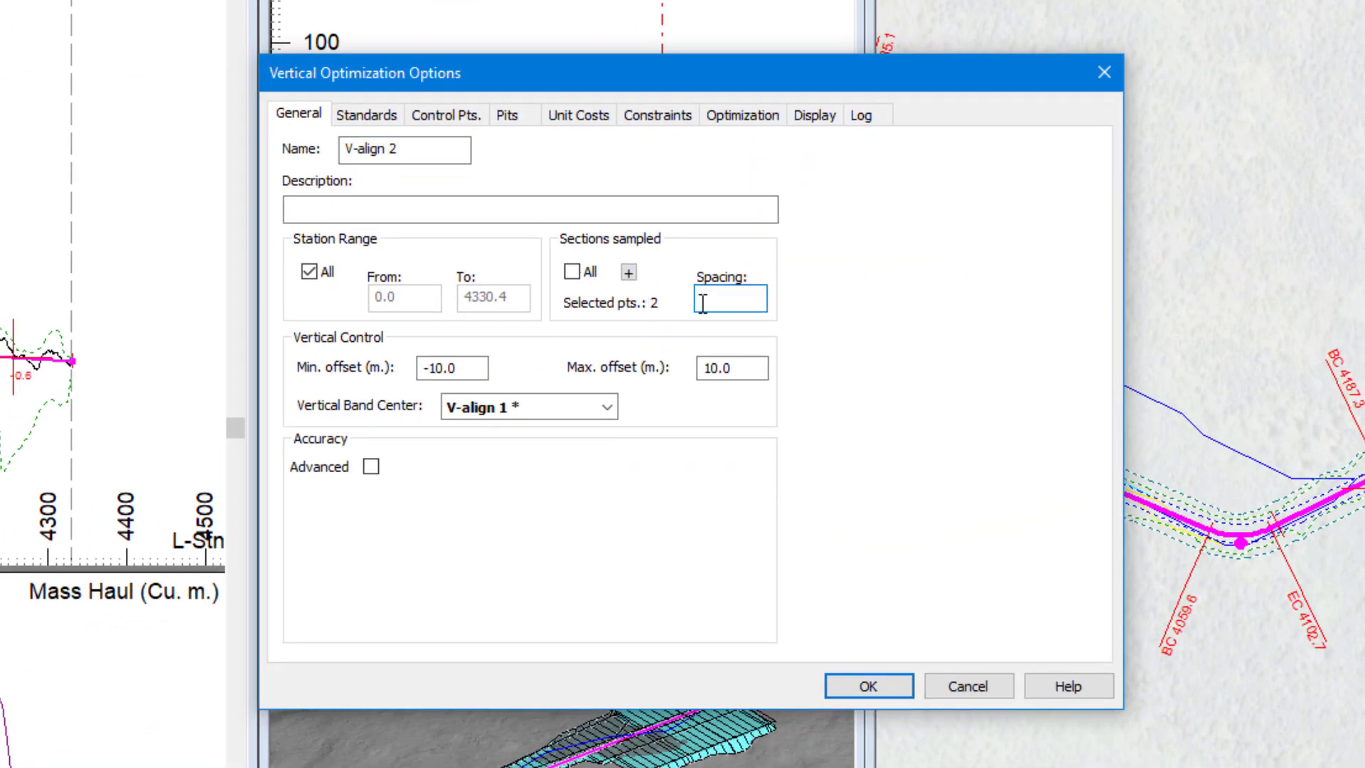
pyautogui.write('20')
pyautogui.click(431, 211)
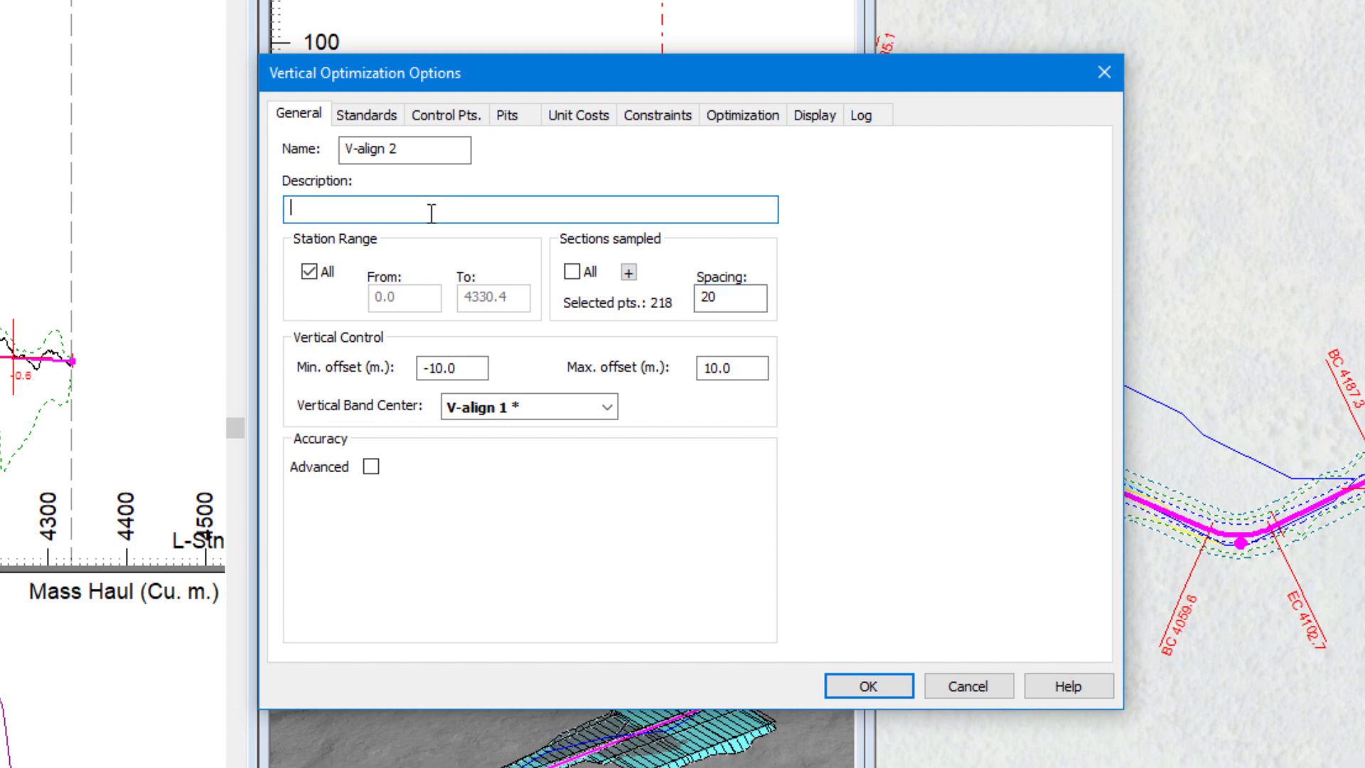
pyautogui.write('Optimized Vert')
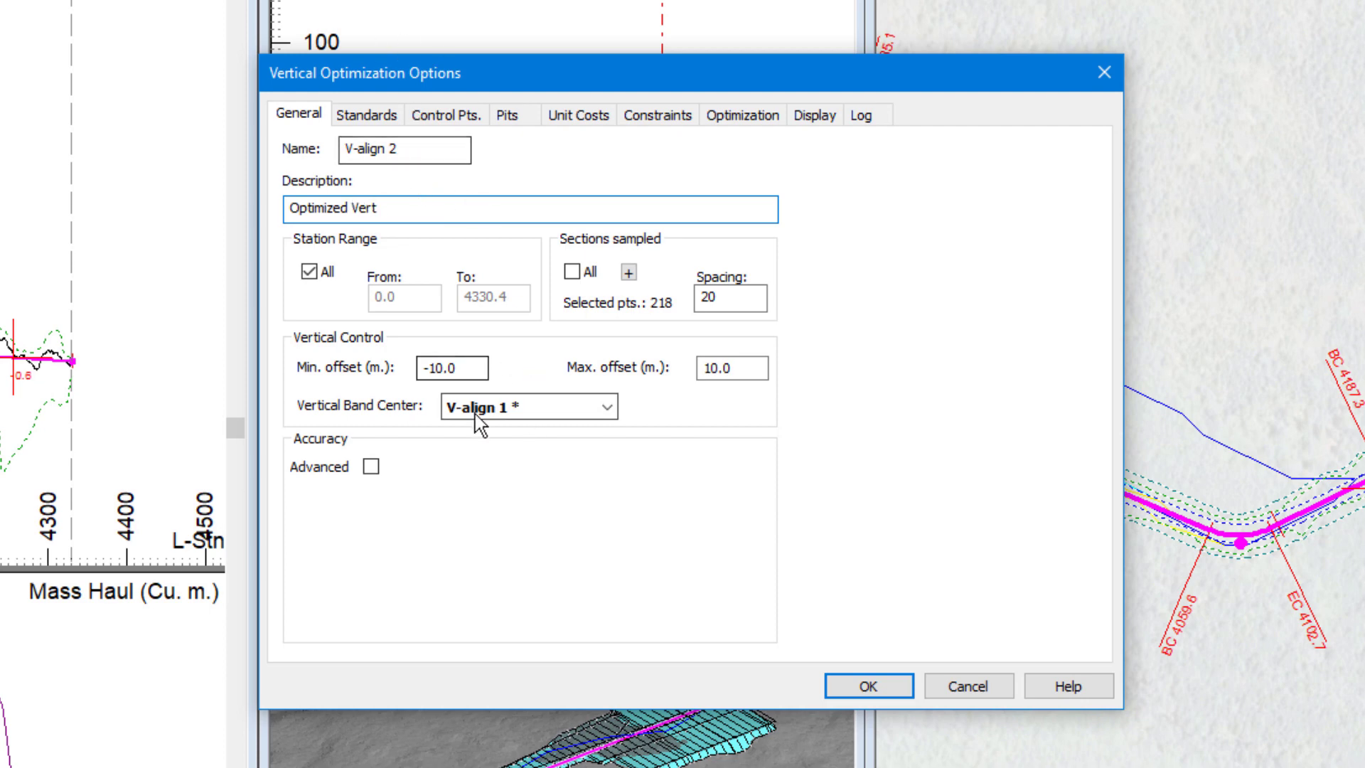
# Enable advanced regularization in the vertical standards, with flattening 1 and smoothing 1.
pyautogui.click(386, 118)
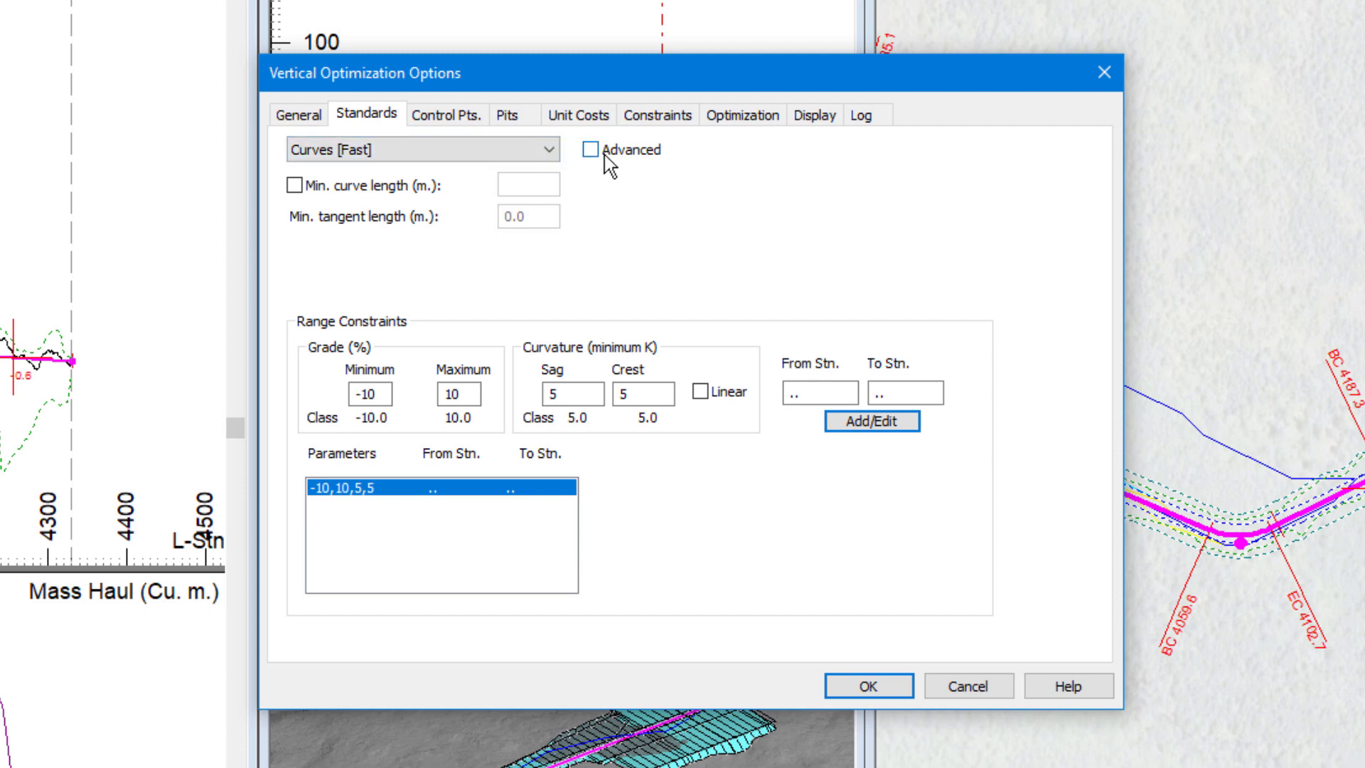
pyautogui.click(368, 394)
pyautogui.click(591, 149)
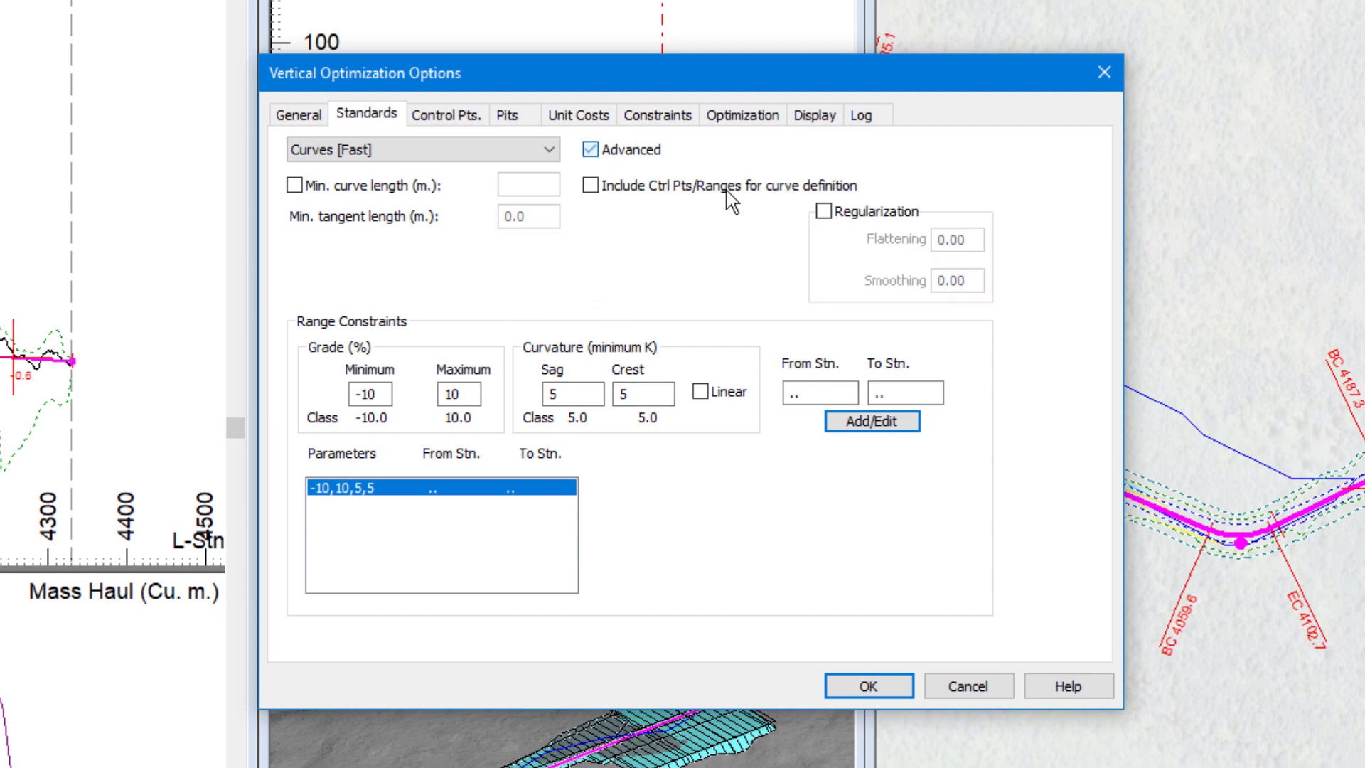
pyautogui.click(823, 211)
pyautogui.doubleClick(969, 242)
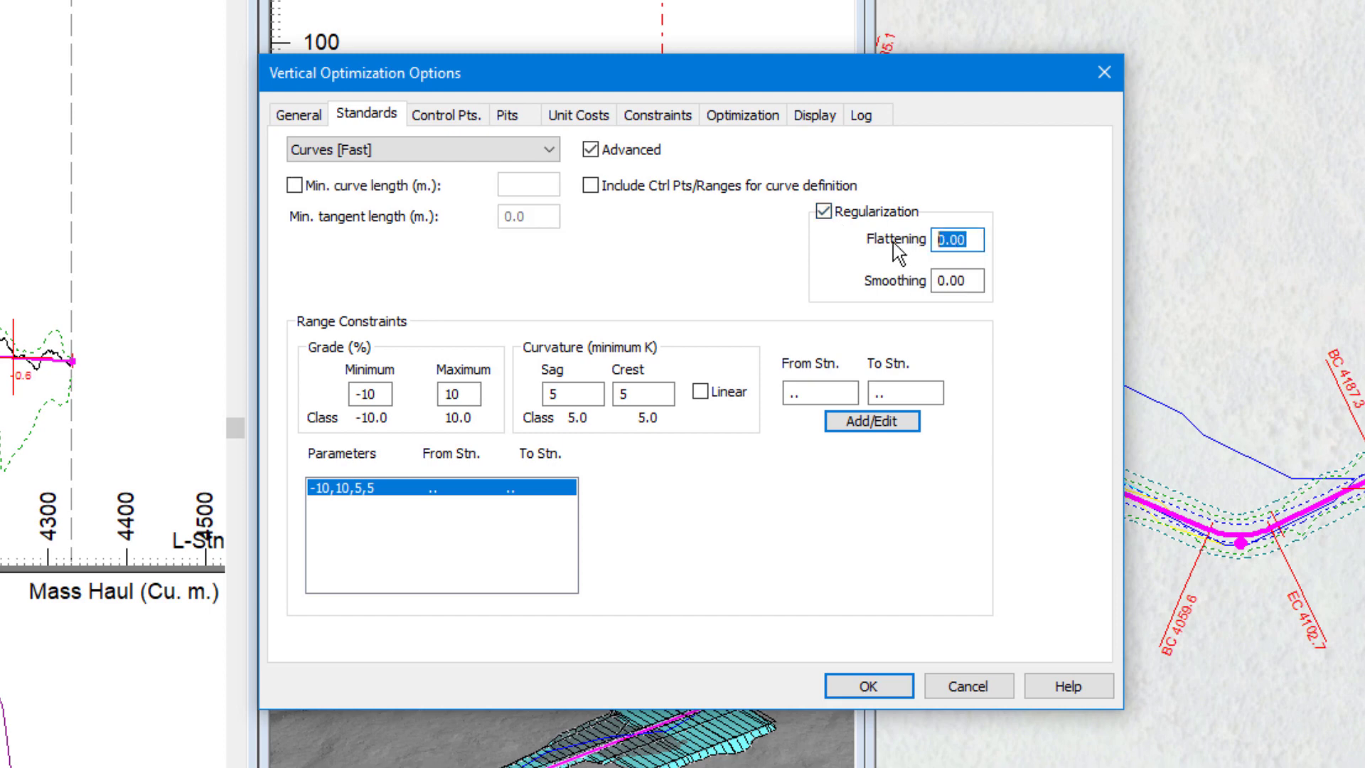
pyautogui.write('1')
pyautogui.doubleClick(978, 282)
pyautogui.write('1')
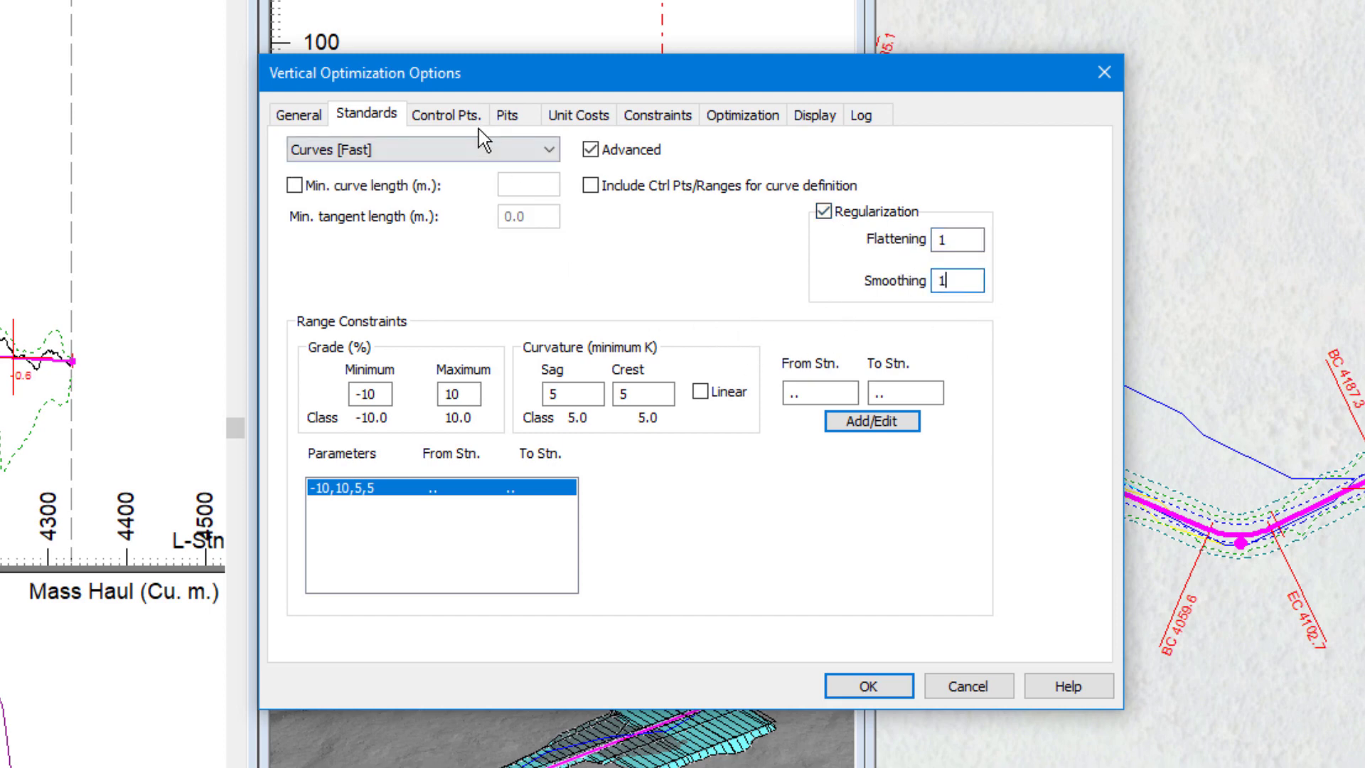
# Add a vertical control point at the start of the alignment.
pyautogui.click(446, 115)
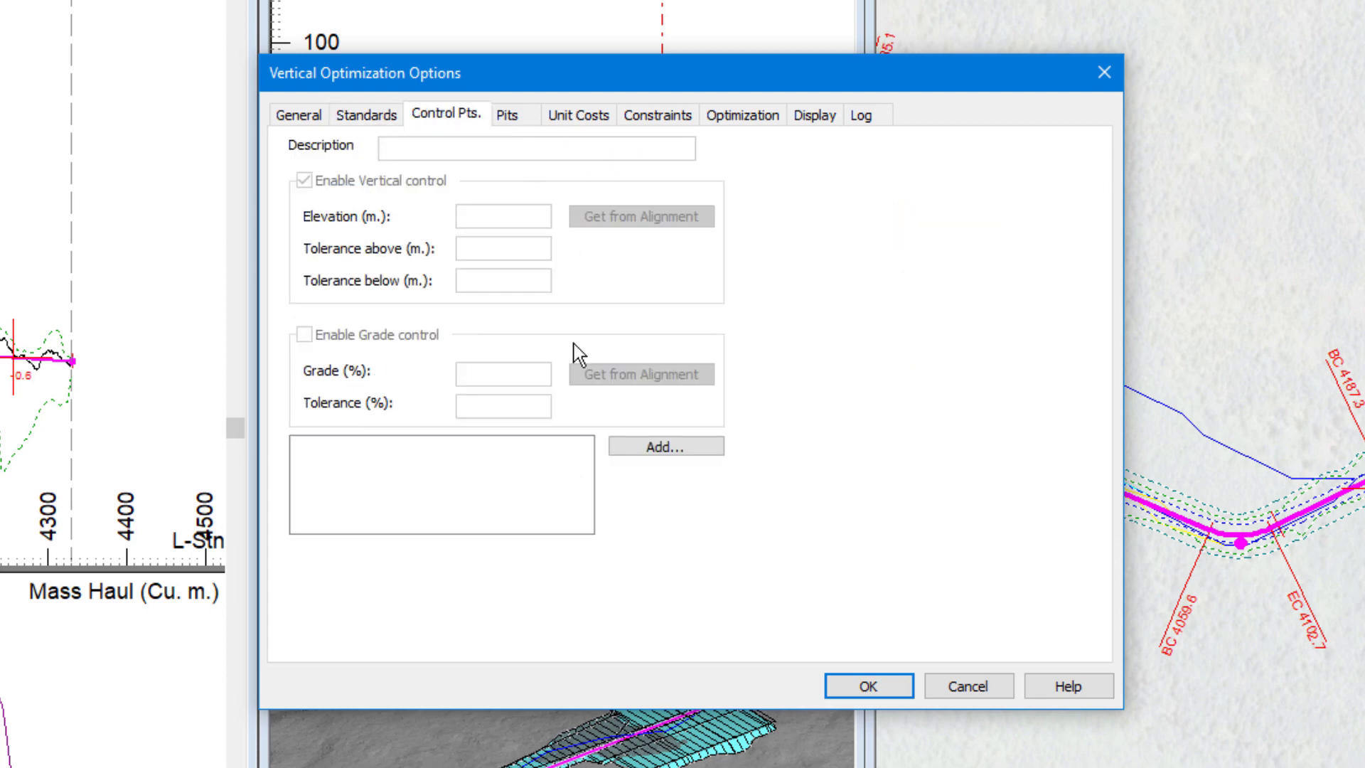
pyautogui.click(697, 446)
pyautogui.click(590, 384)
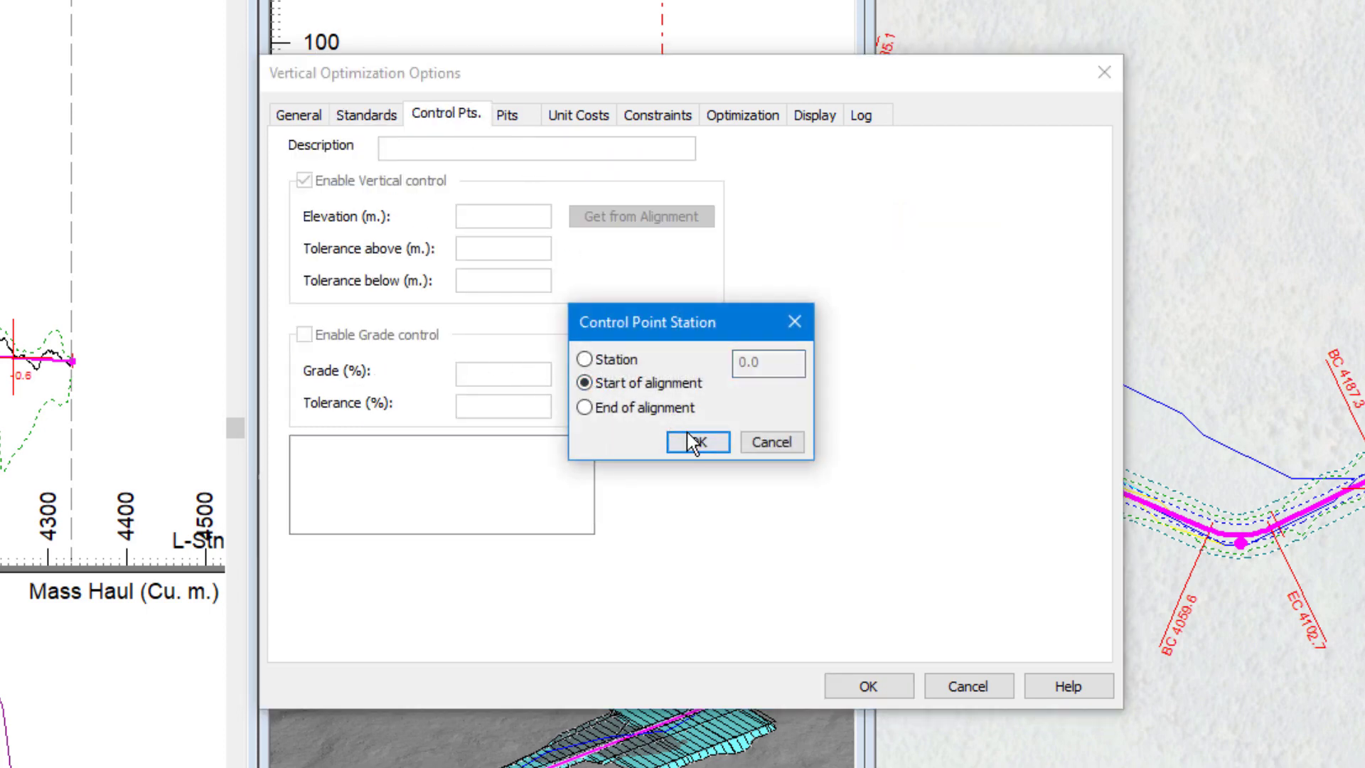
pyautogui.click(696, 442)
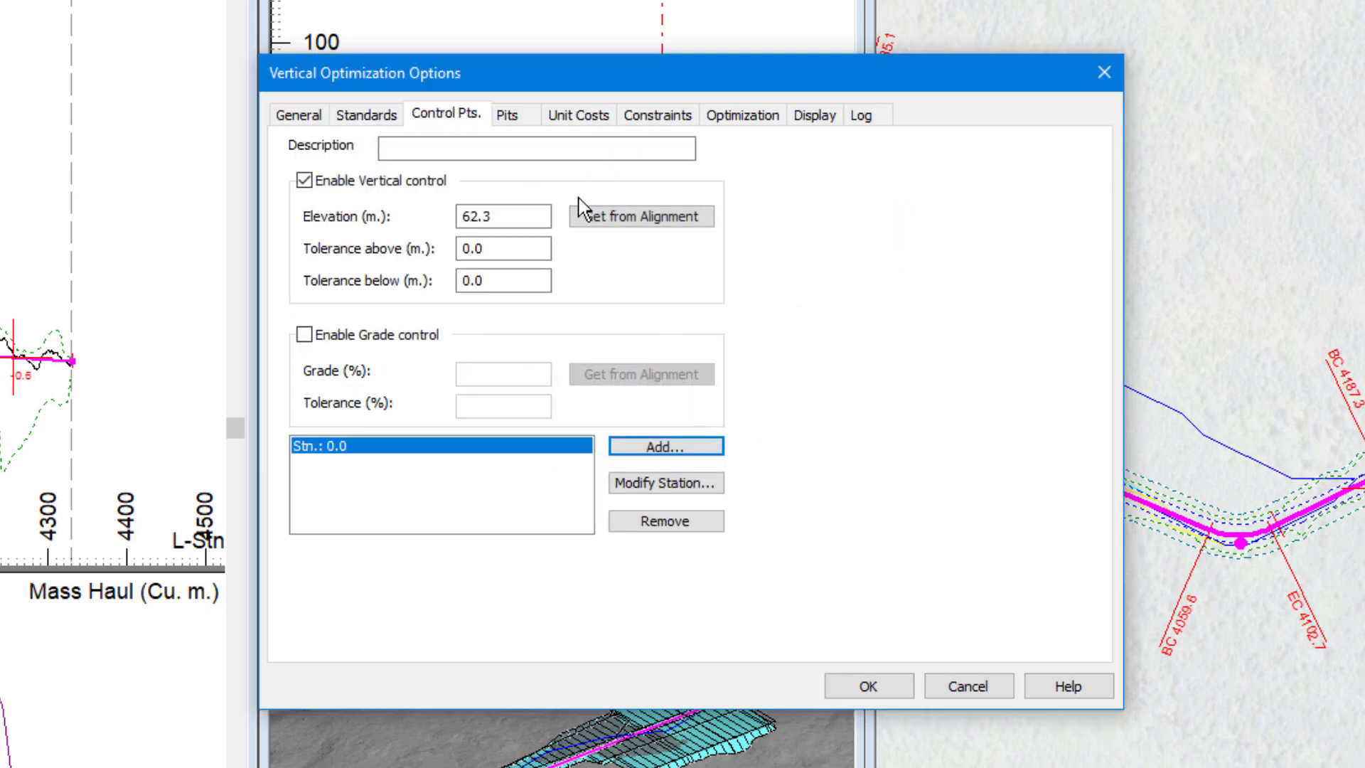
# Review the earthwork unit costs and direction constraints, and accept the vertical optimization options.
pyautogui.click(588, 117)
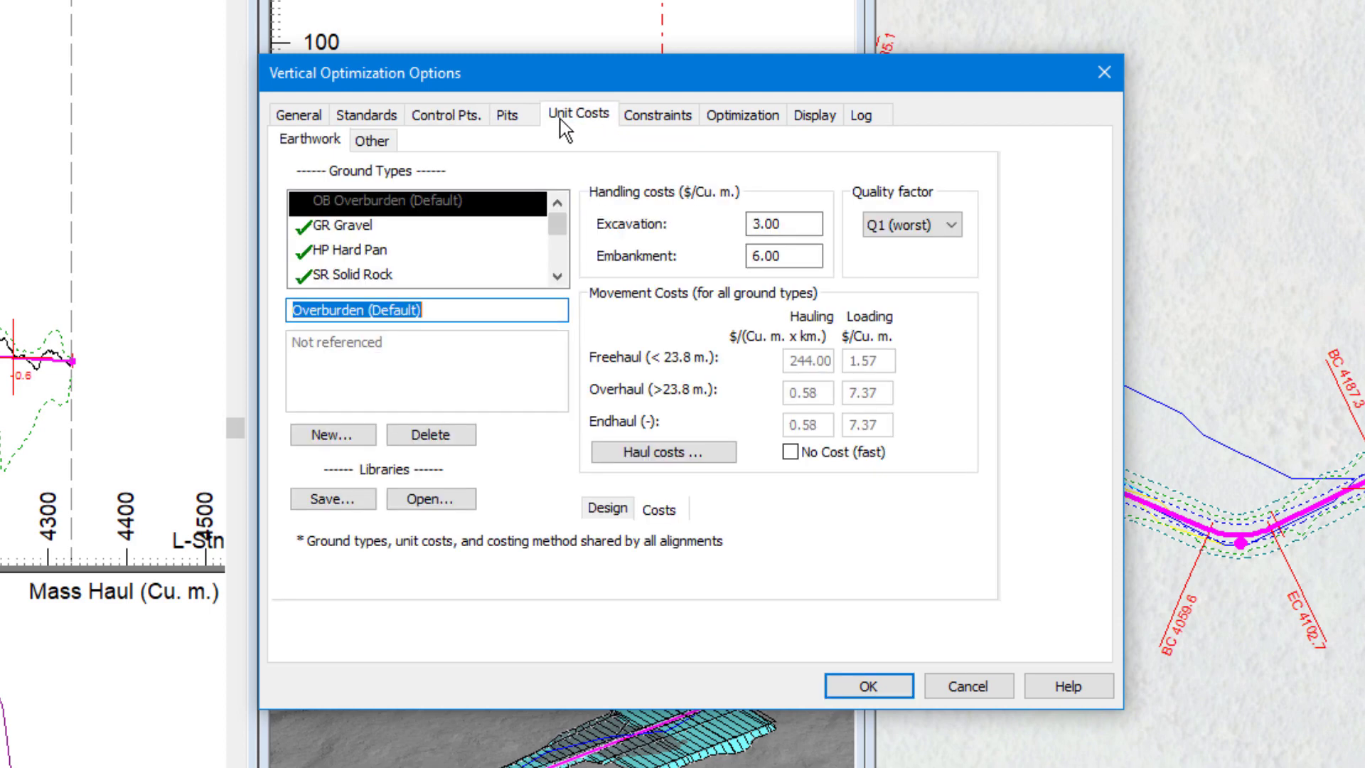
pyautogui.click(660, 119)
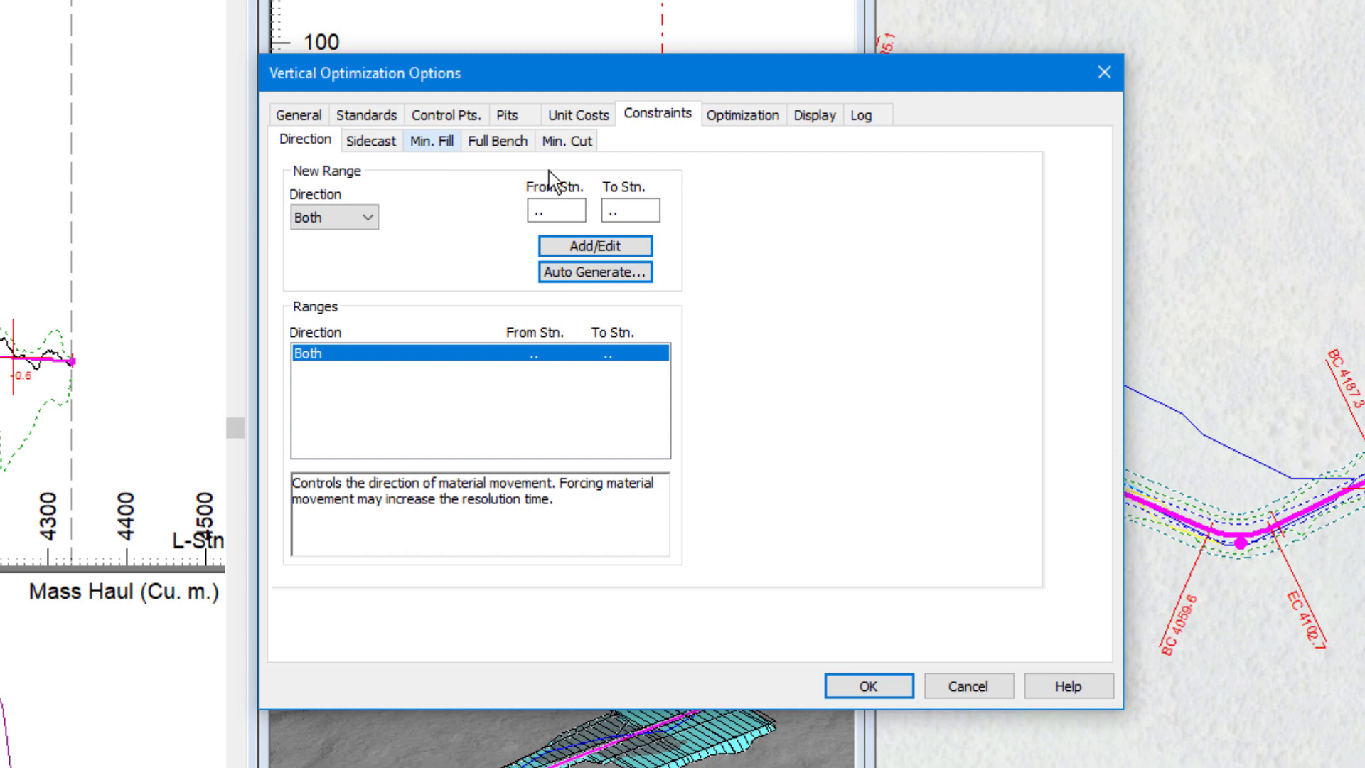
pyautogui.click(891, 695)
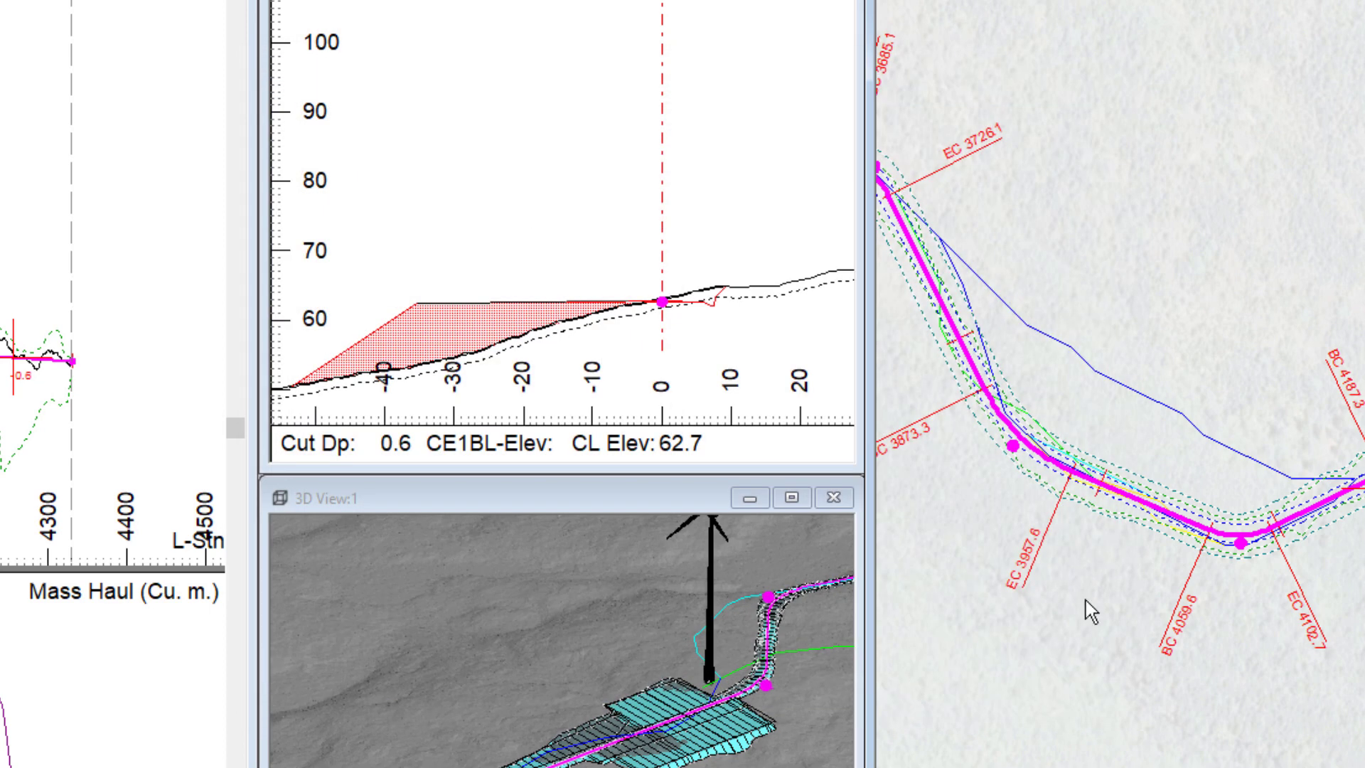
# Inspect the cross-section at station 4230 in plan, at the near edge of the last turbine pad.
pyautogui.click(777, 480)
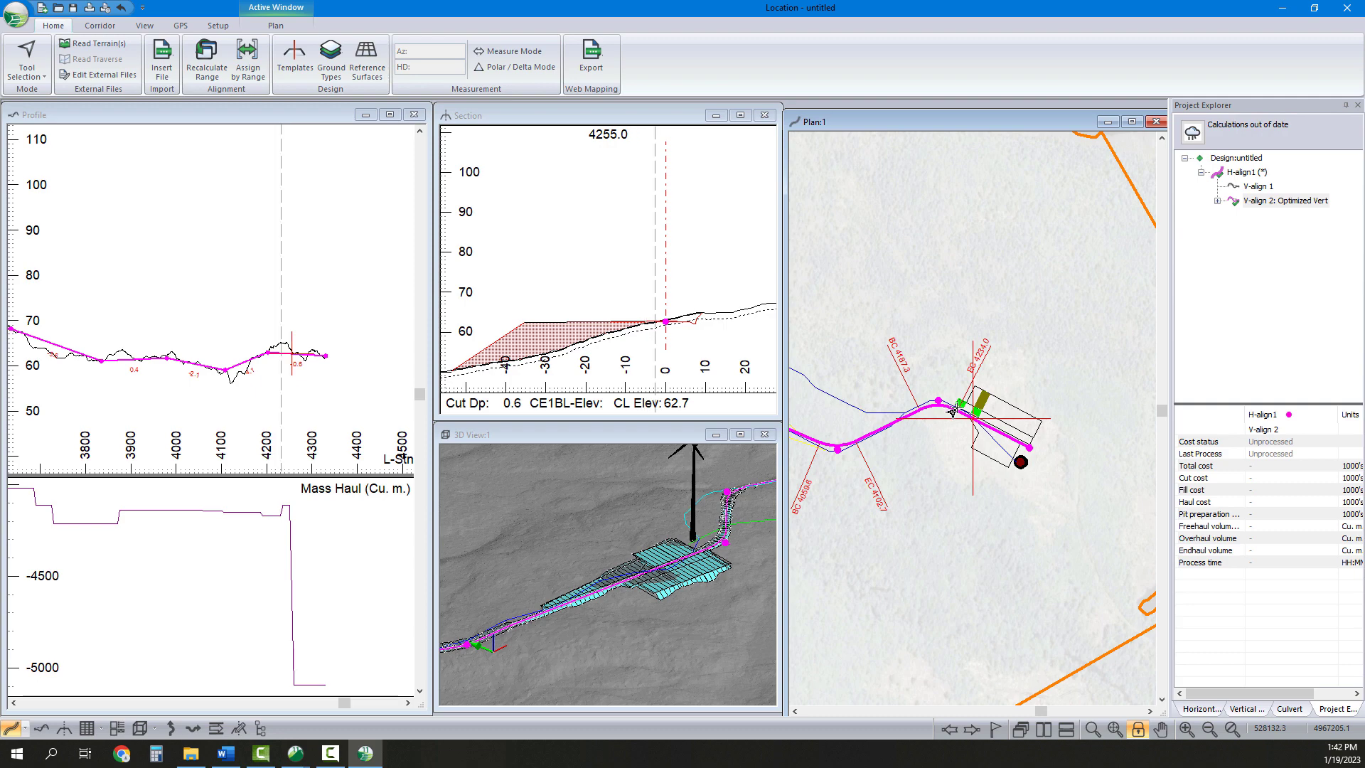
pyautogui.click(948, 412)
pyautogui.click(951, 408)
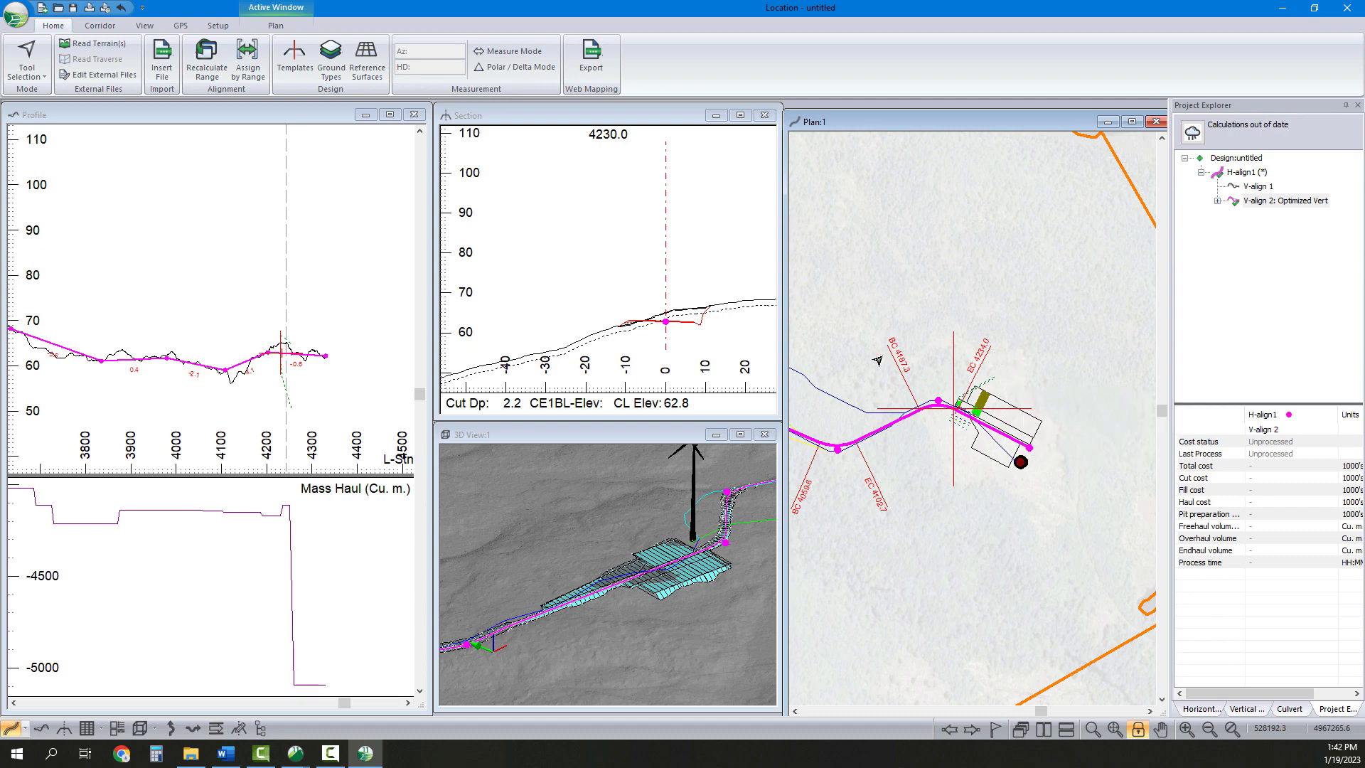
# Examine the first turbine pad in plan, checking the cross-sections at stations 380 and 557.9 at its two ends.
pyautogui.scroll(-3, 1087, 391)
pyautogui.scroll(3, 1024, 446)
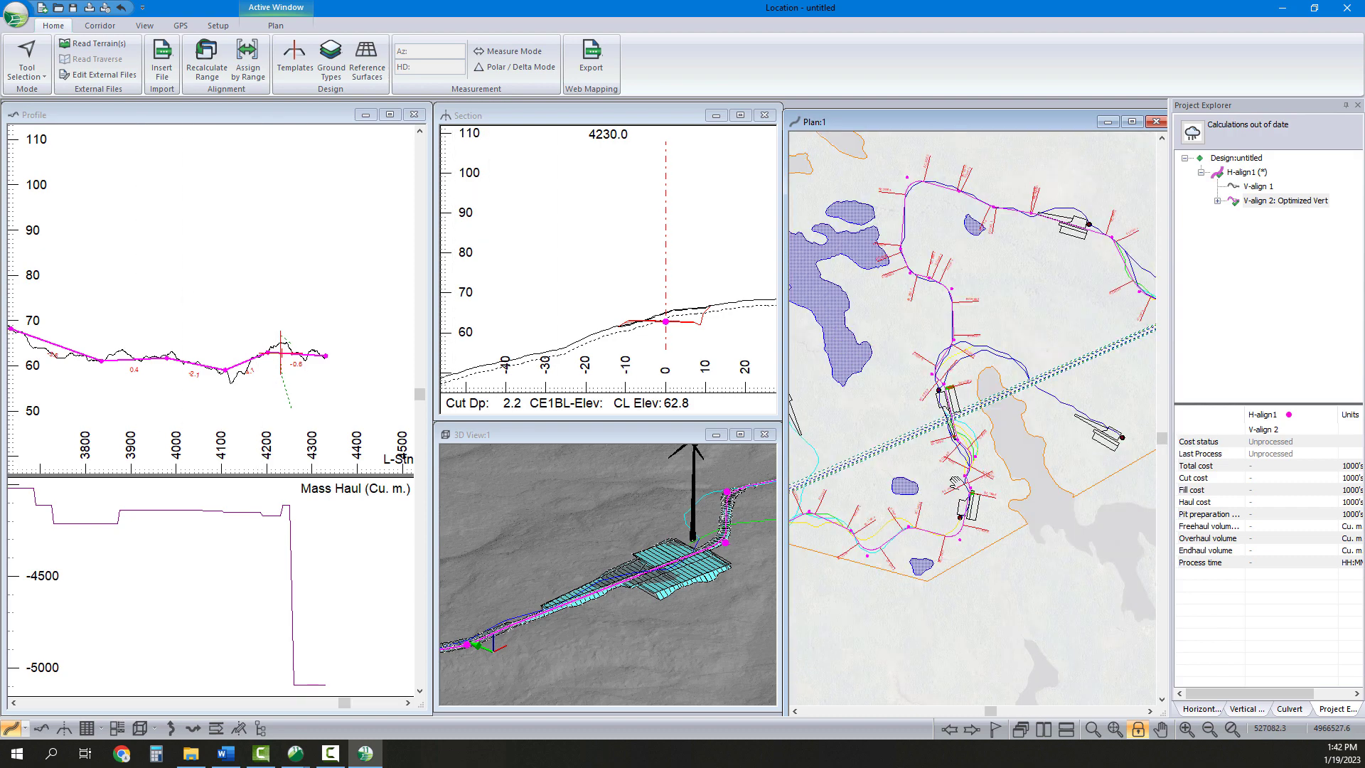
pyautogui.scroll(2, 1036, 456)
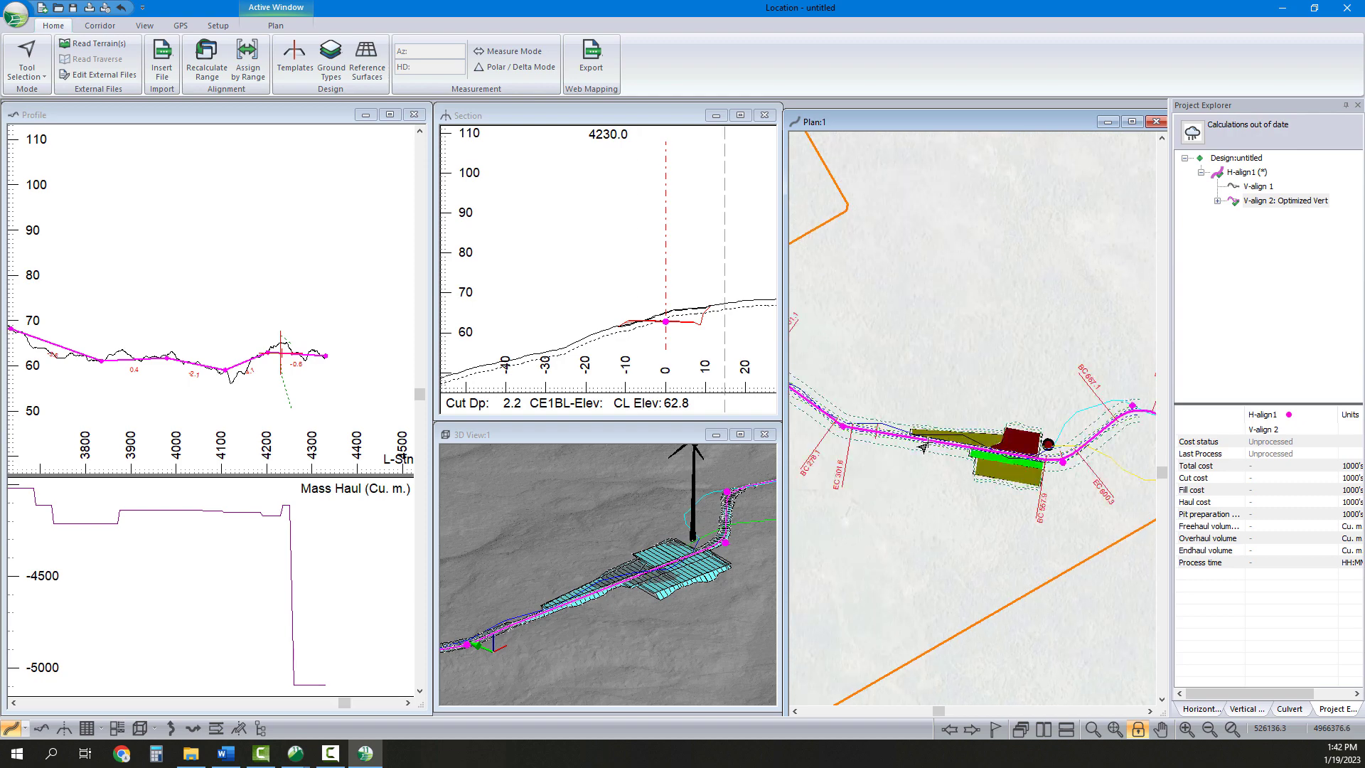
pyautogui.click(904, 442)
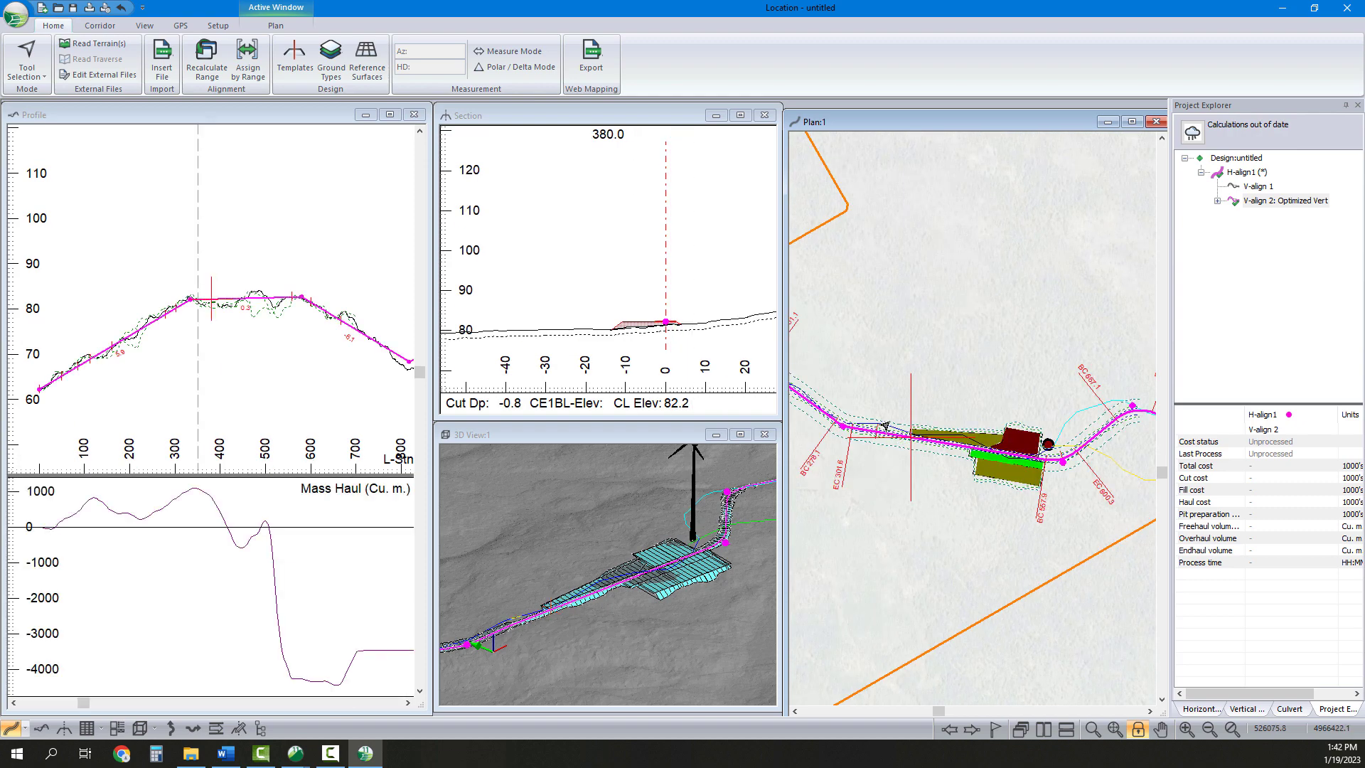
pyautogui.moveTo(885, 425)
pyautogui.click(1065, 485)
pyautogui.moveTo(1065, 484)
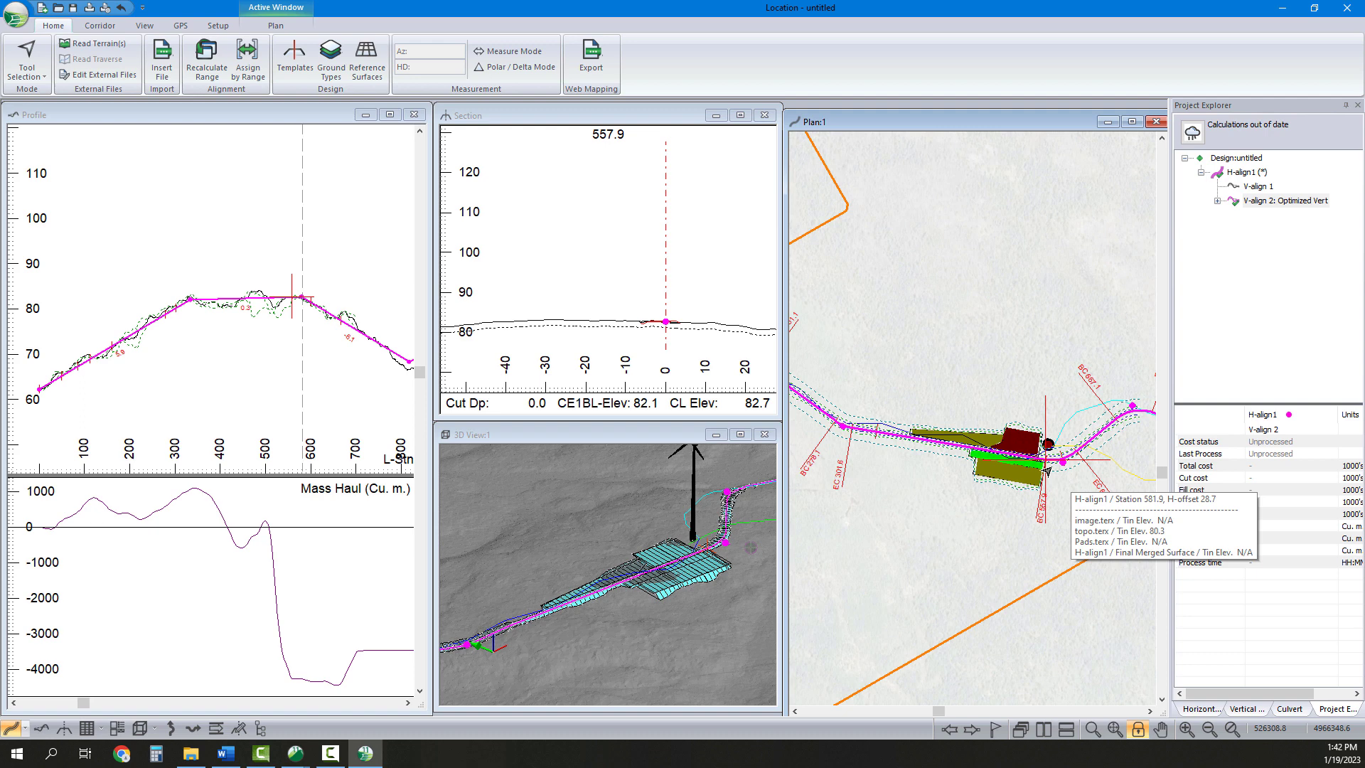
pyautogui.moveTo(1028, 466)
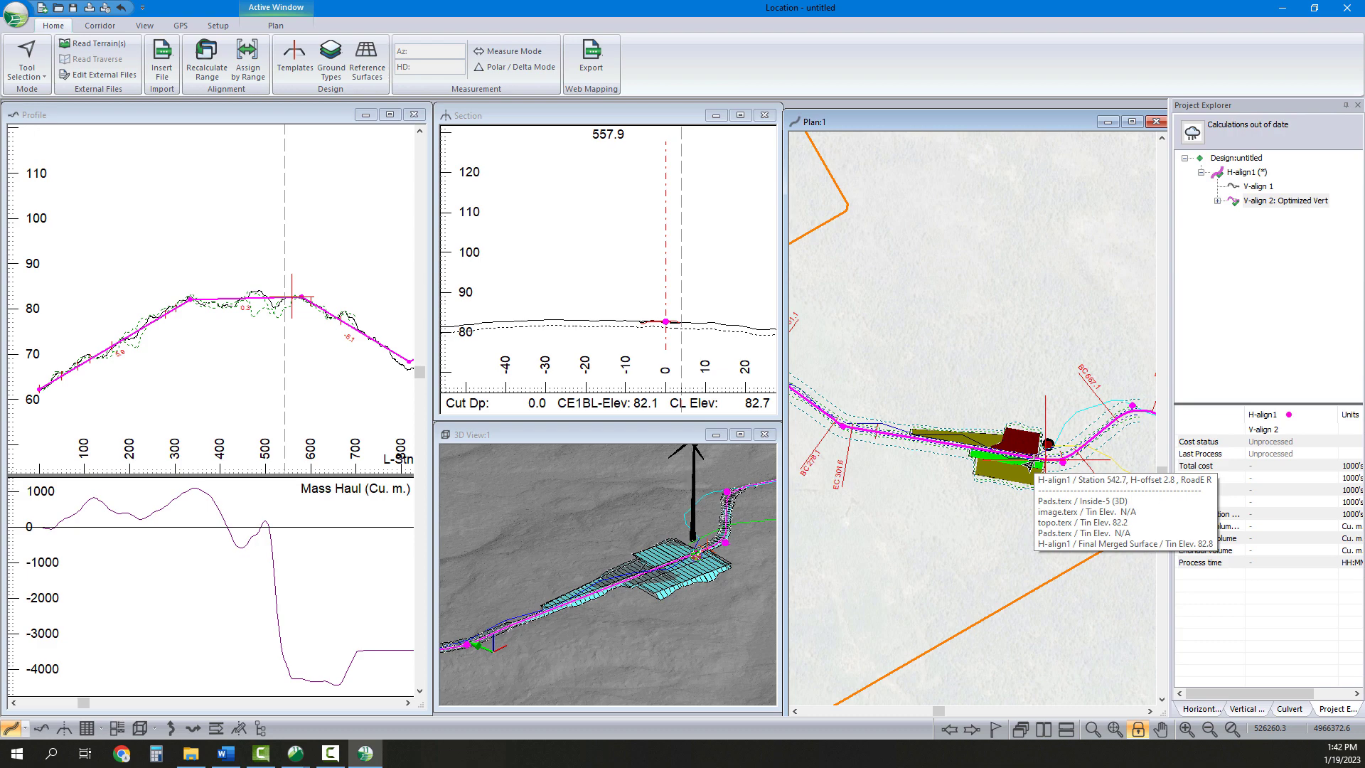
# Follow the road in plan to the pad south of the BC 1748.8 curve and check the sections at stations 1656 and 1659.8.
pyautogui.moveTo(1120, 318); pyautogui.dragTo(896, 416, button='middle')
pyautogui.moveTo(1036, 478); pyautogui.dragTo(981, 492, button='middle')
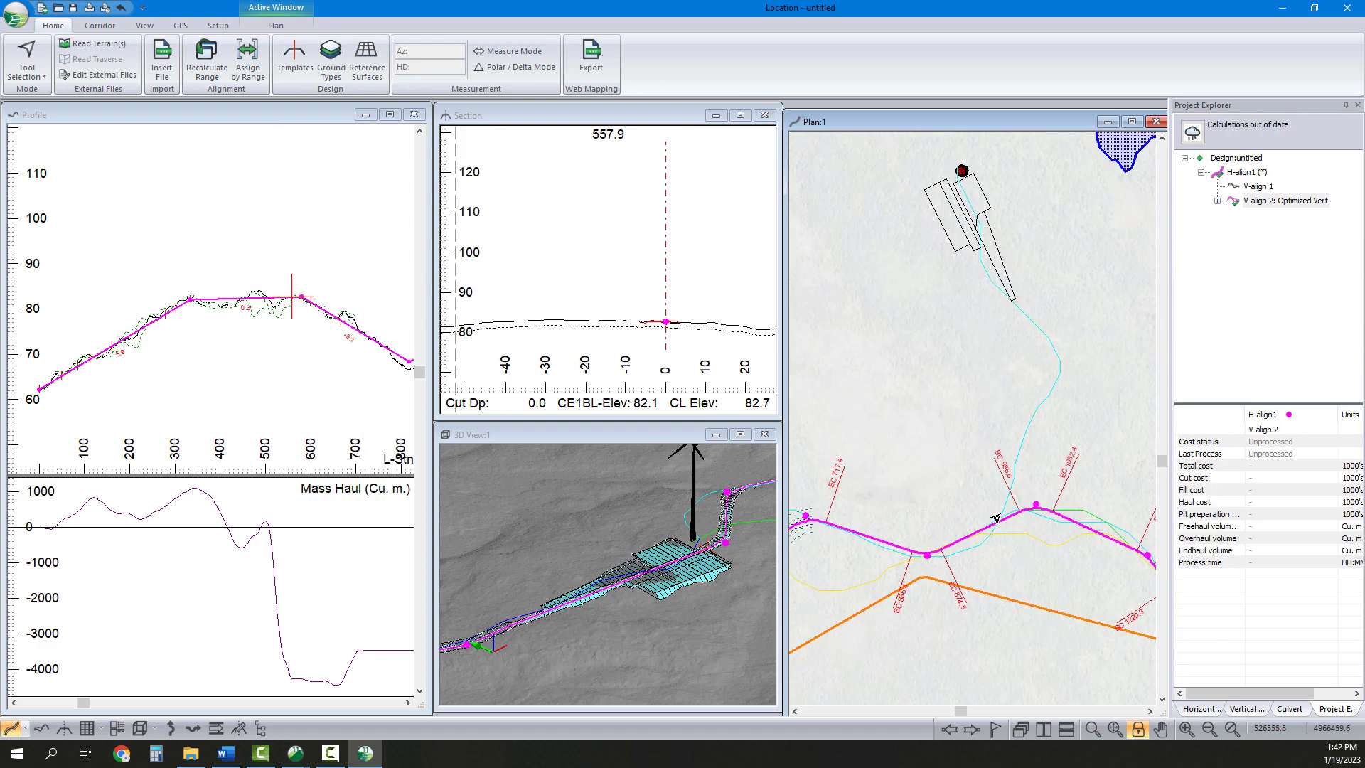
pyautogui.moveTo(1073, 547); pyautogui.dragTo(928, 506, button='middle')
pyautogui.moveTo(1007, 523); pyautogui.dragTo(924, 513, button='middle')
pyautogui.moveTo(1146, 477); pyautogui.dragTo(933, 496, button='middle')
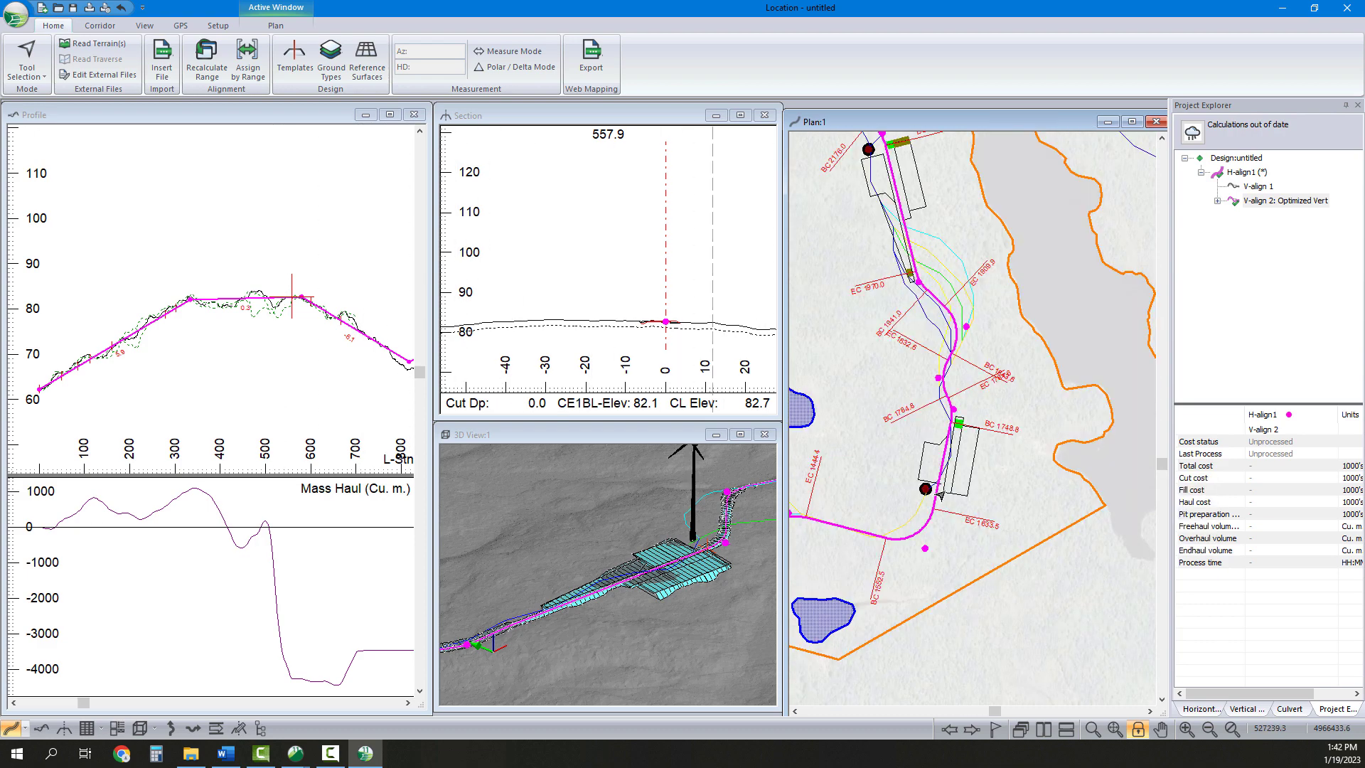
pyautogui.click(933, 492)
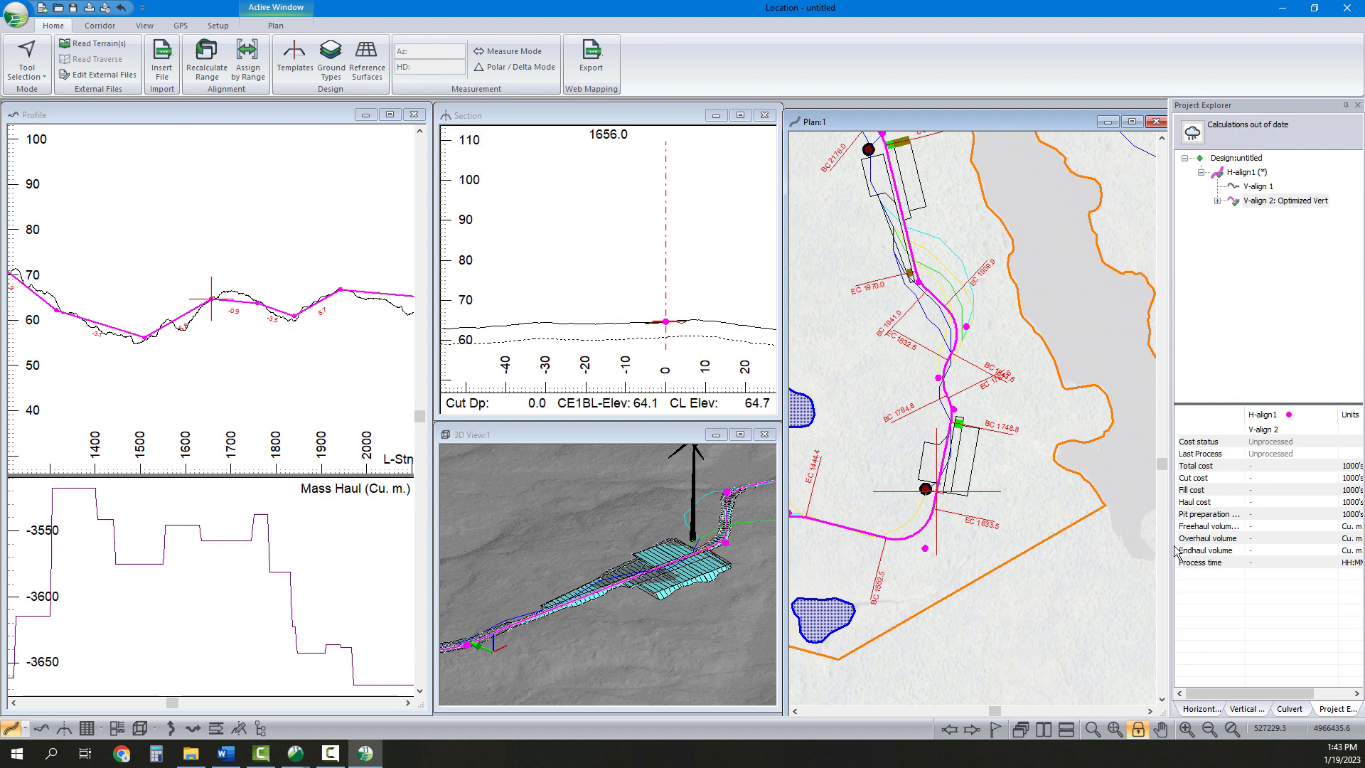
pyautogui.click(937, 500)
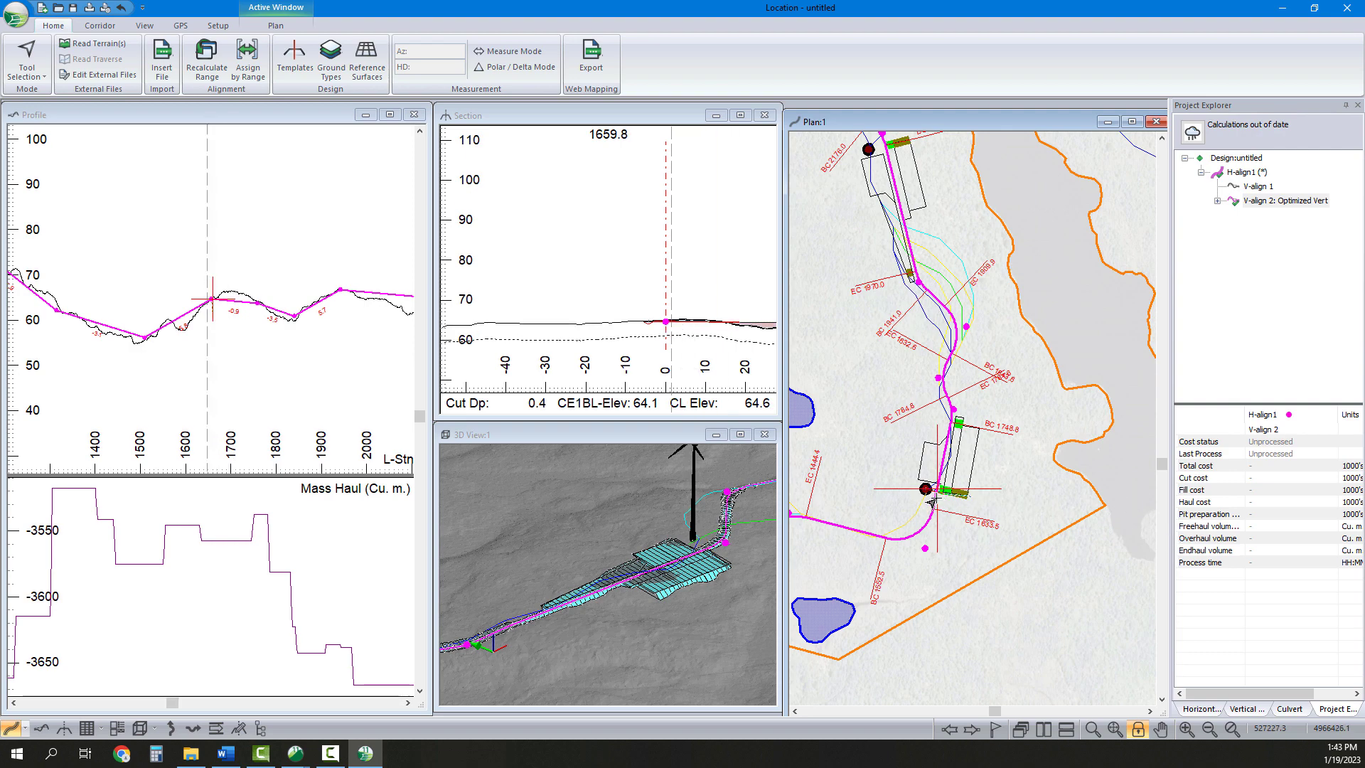
pyautogui.scroll(3, 931, 502)
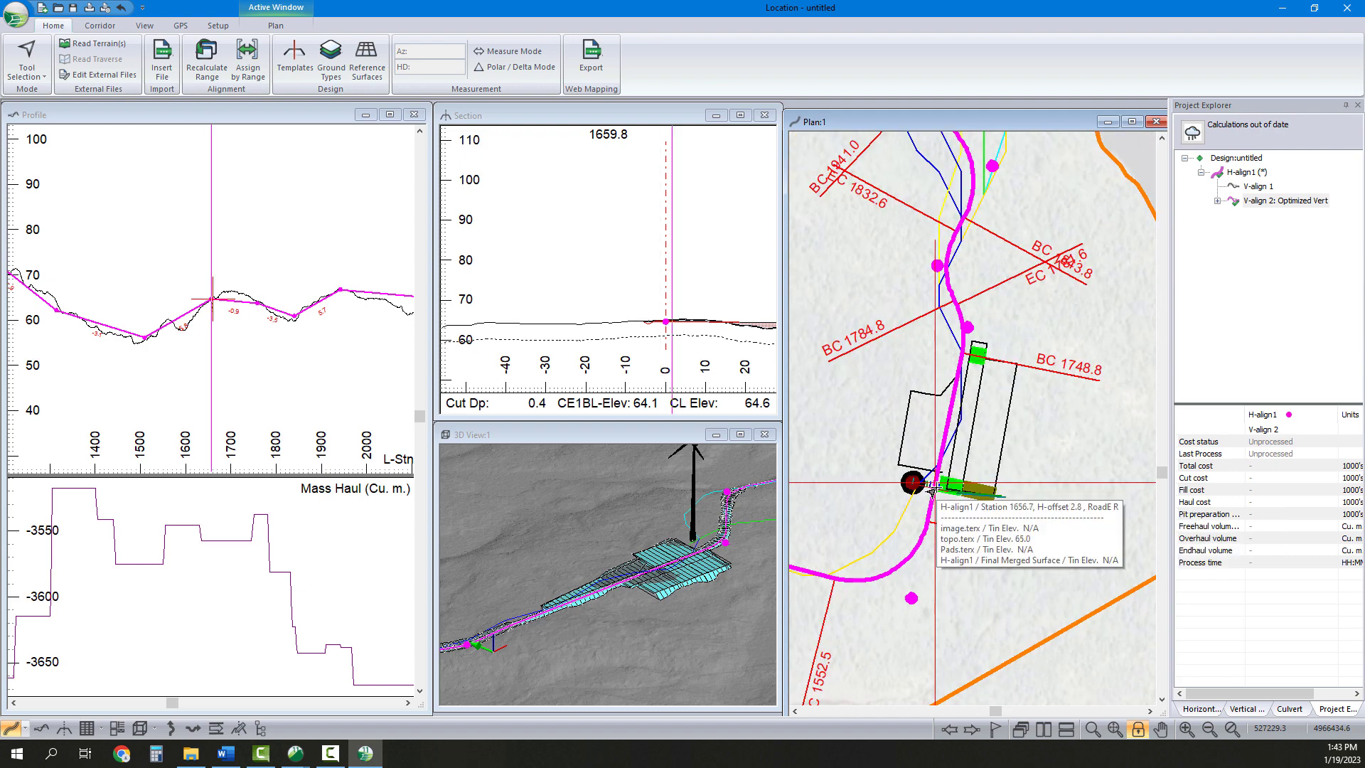
# Check the cross-sections at stations 1656.0 and 1758.3, at the two ends of the pad beside the BC 1748.8 curve.
pyautogui.click(931, 490)
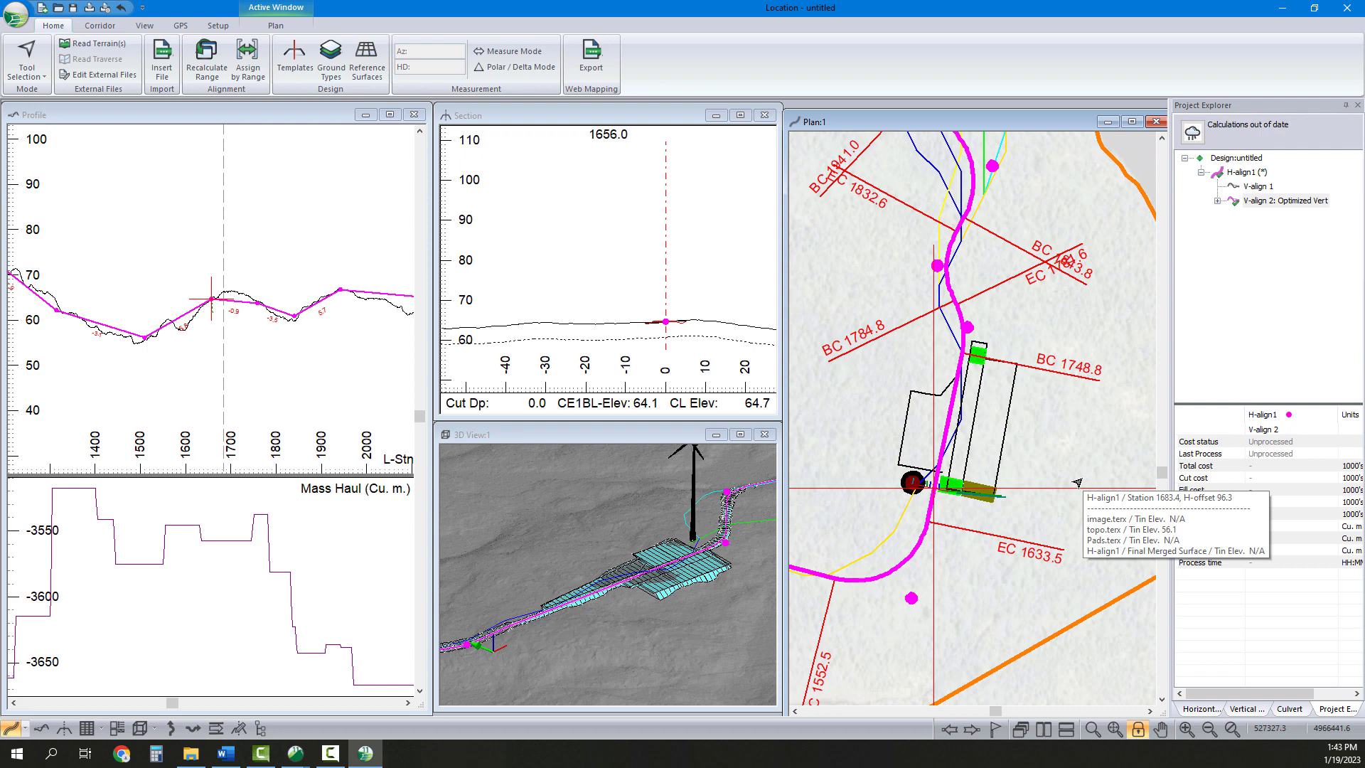
pyautogui.click(964, 339)
pyautogui.moveTo(996, 378)
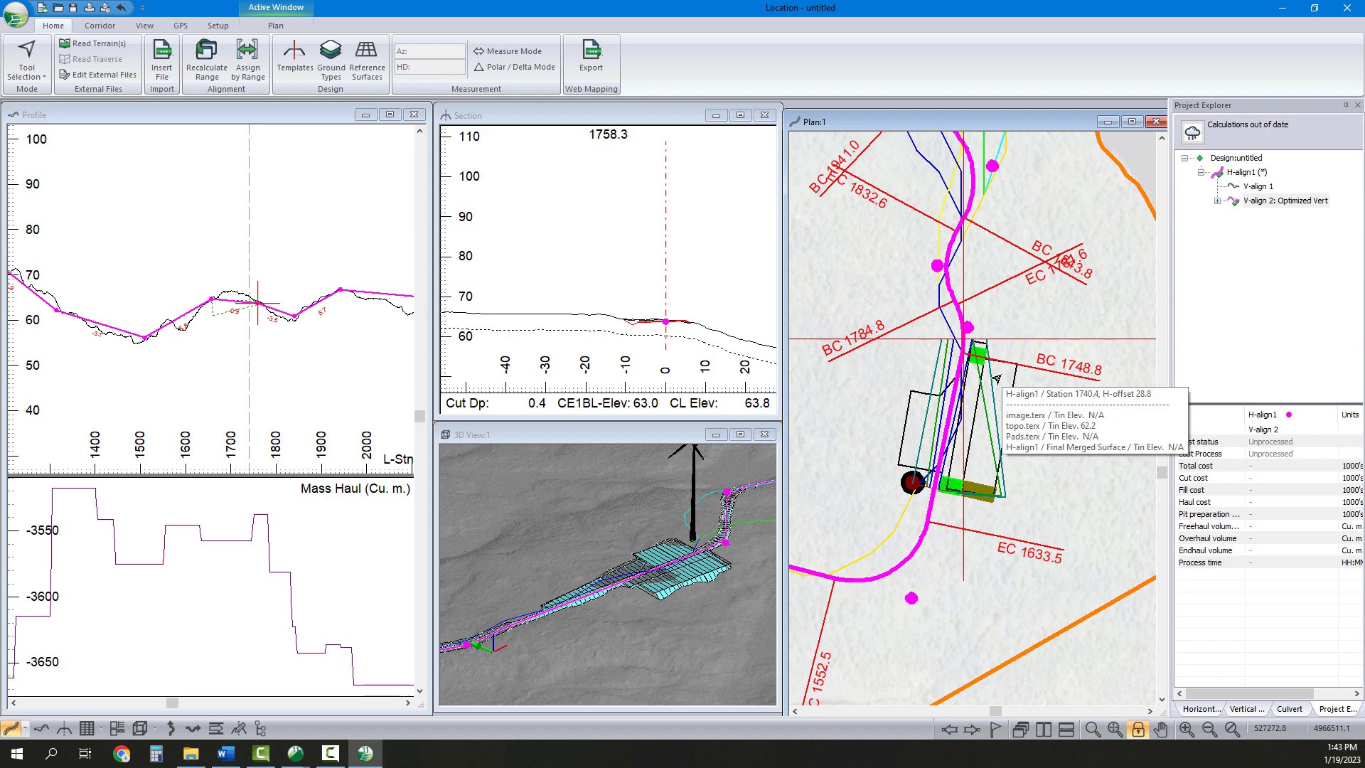
# Follow the road in plan to the next pad and inspect the cross-sections at stations 1957.7 and 2136.3 at its two ends.
pyautogui.moveTo(976, 253); pyautogui.dragTo(943, 429, button='middle')
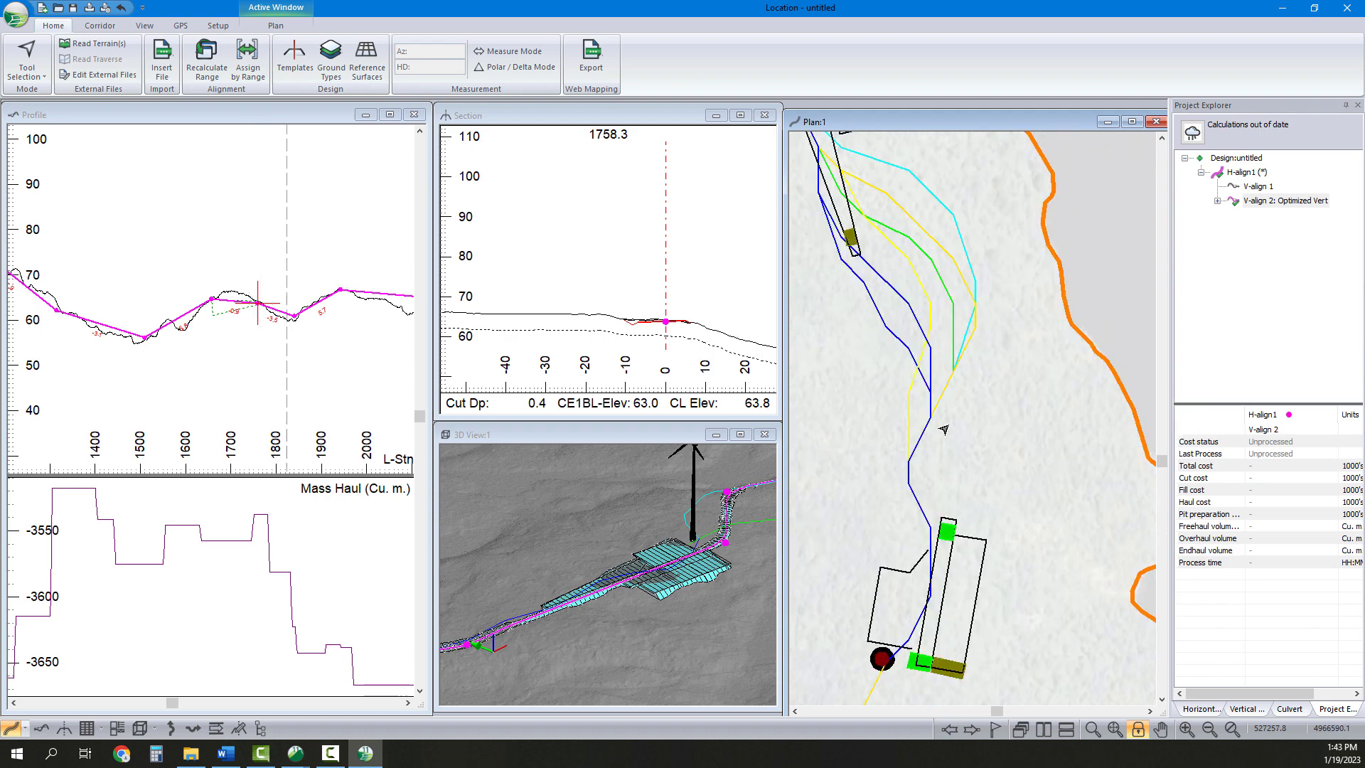
pyautogui.scroll(-1, 942, 398)
pyautogui.click(875, 284)
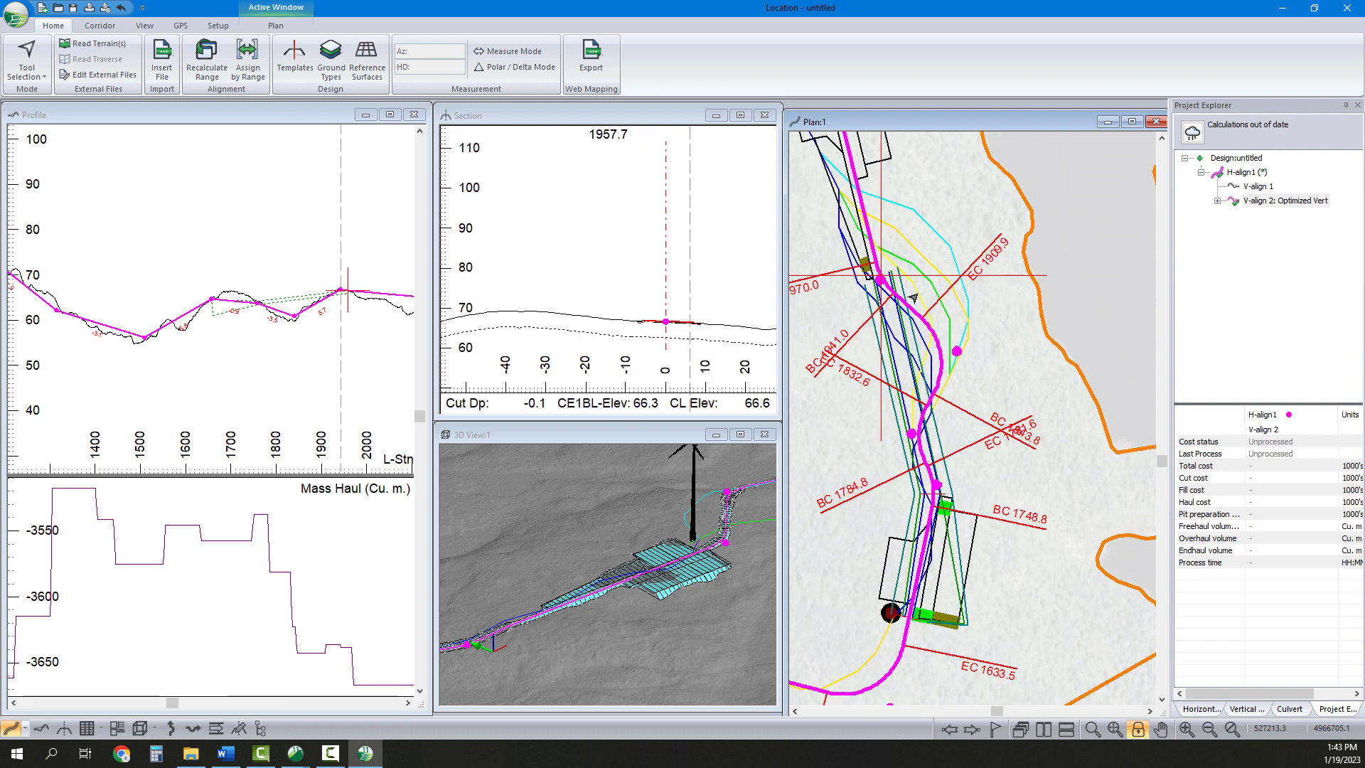
pyautogui.moveTo(940, 455); pyautogui.dragTo(941, 510, button='middle')
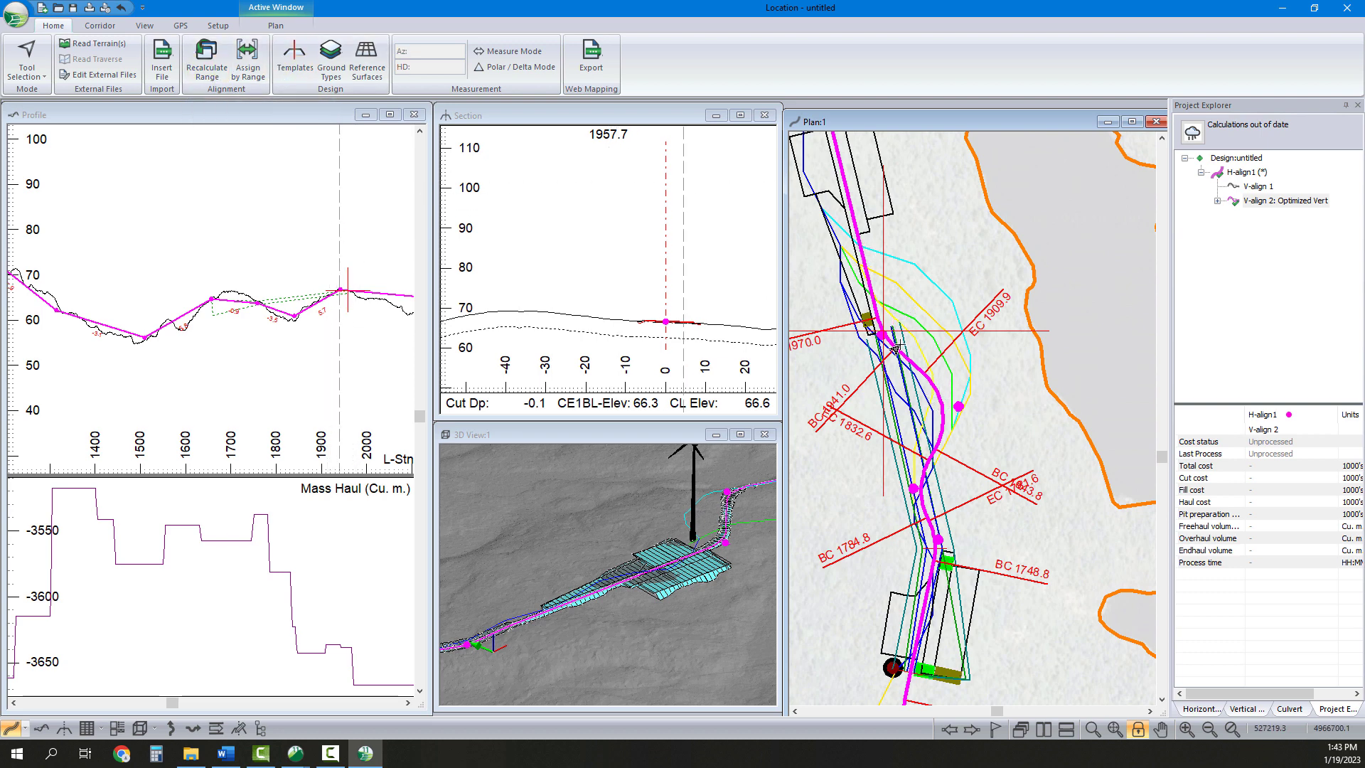
pyautogui.moveTo(895, 349)
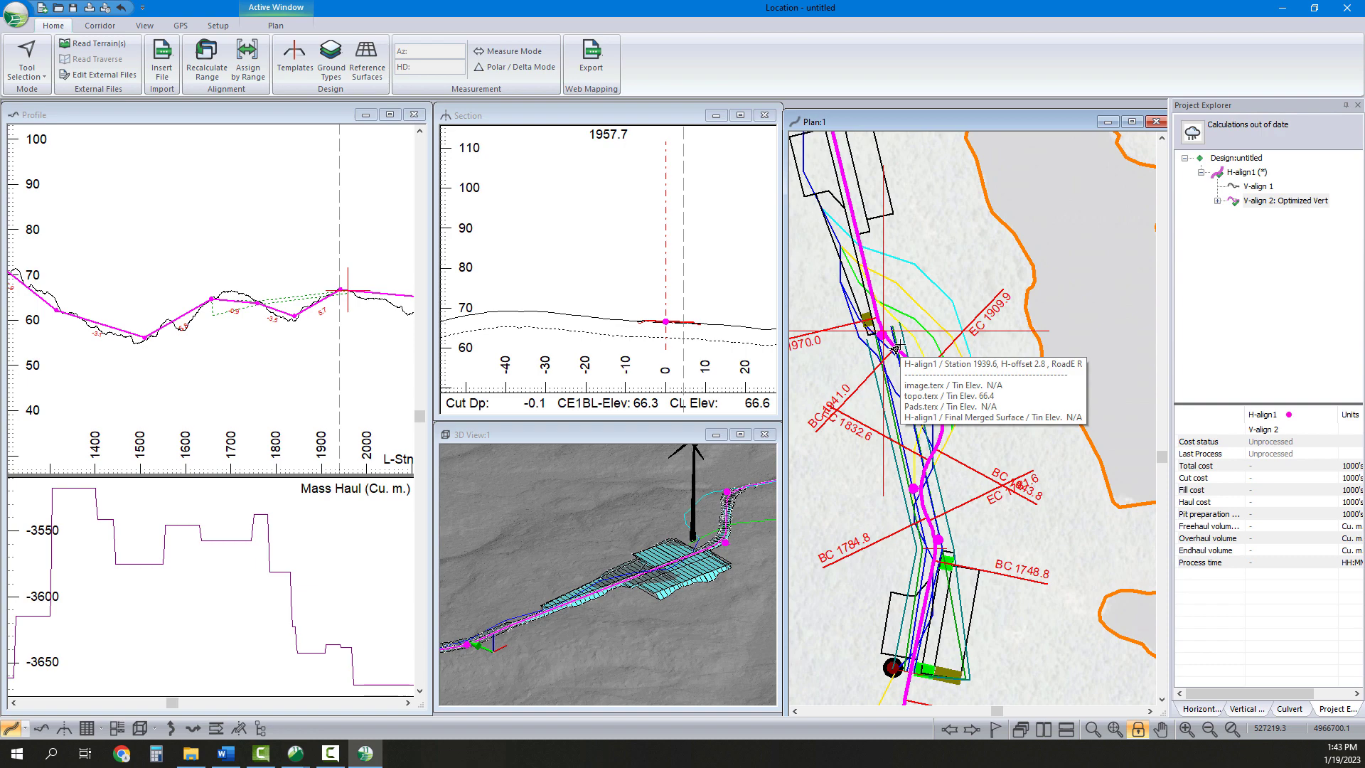
pyautogui.moveTo(910, 284); pyautogui.dragTo(893, 490, button='middle')
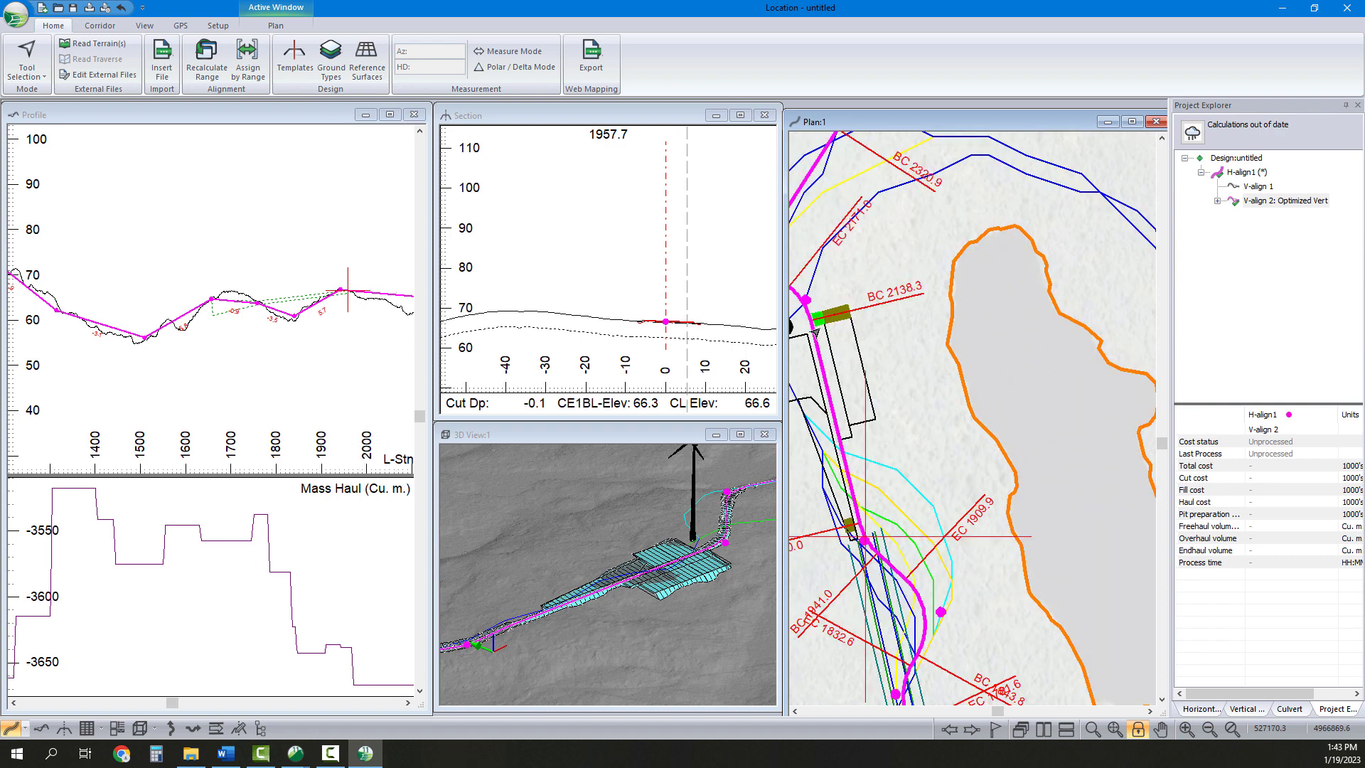
pyautogui.moveTo(822, 329); pyautogui.dragTo(878, 367, button='middle')
pyautogui.click(863, 362)
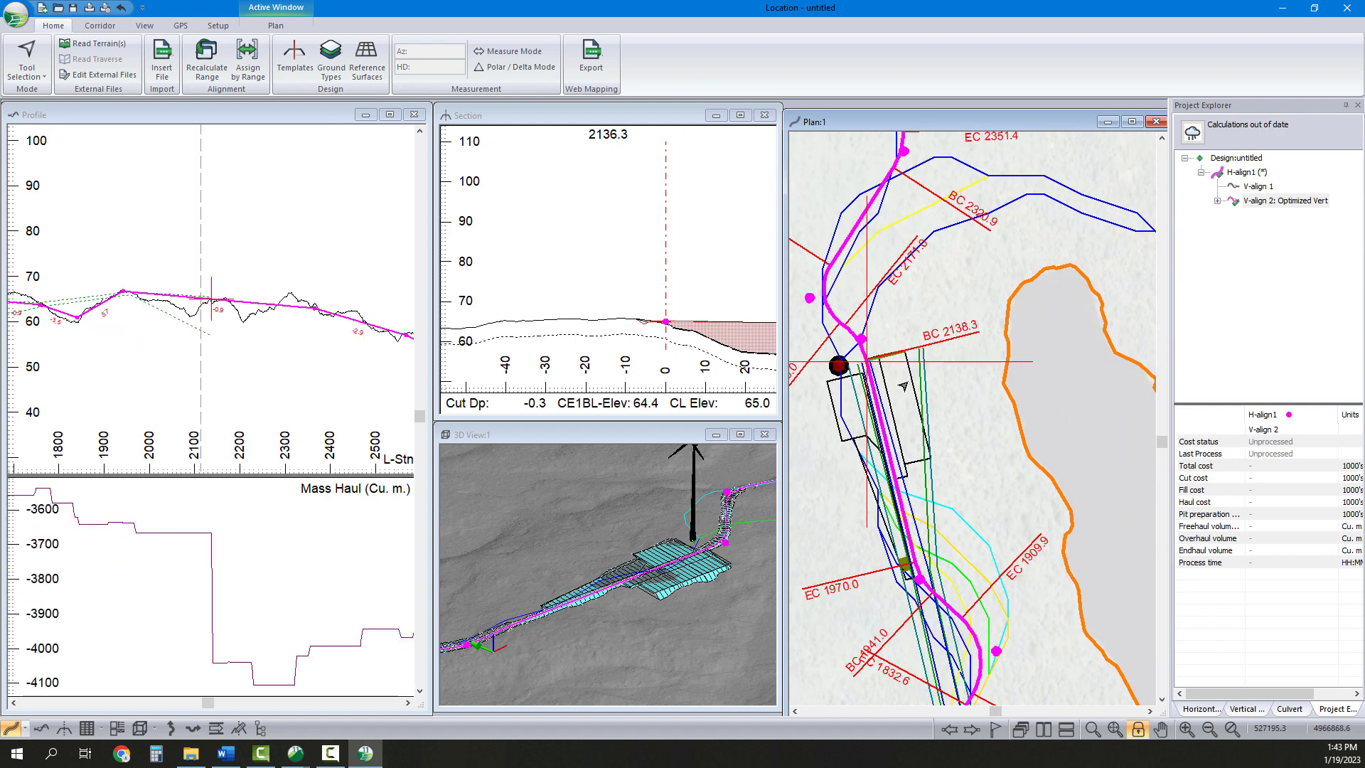
pyautogui.moveTo(903, 385)
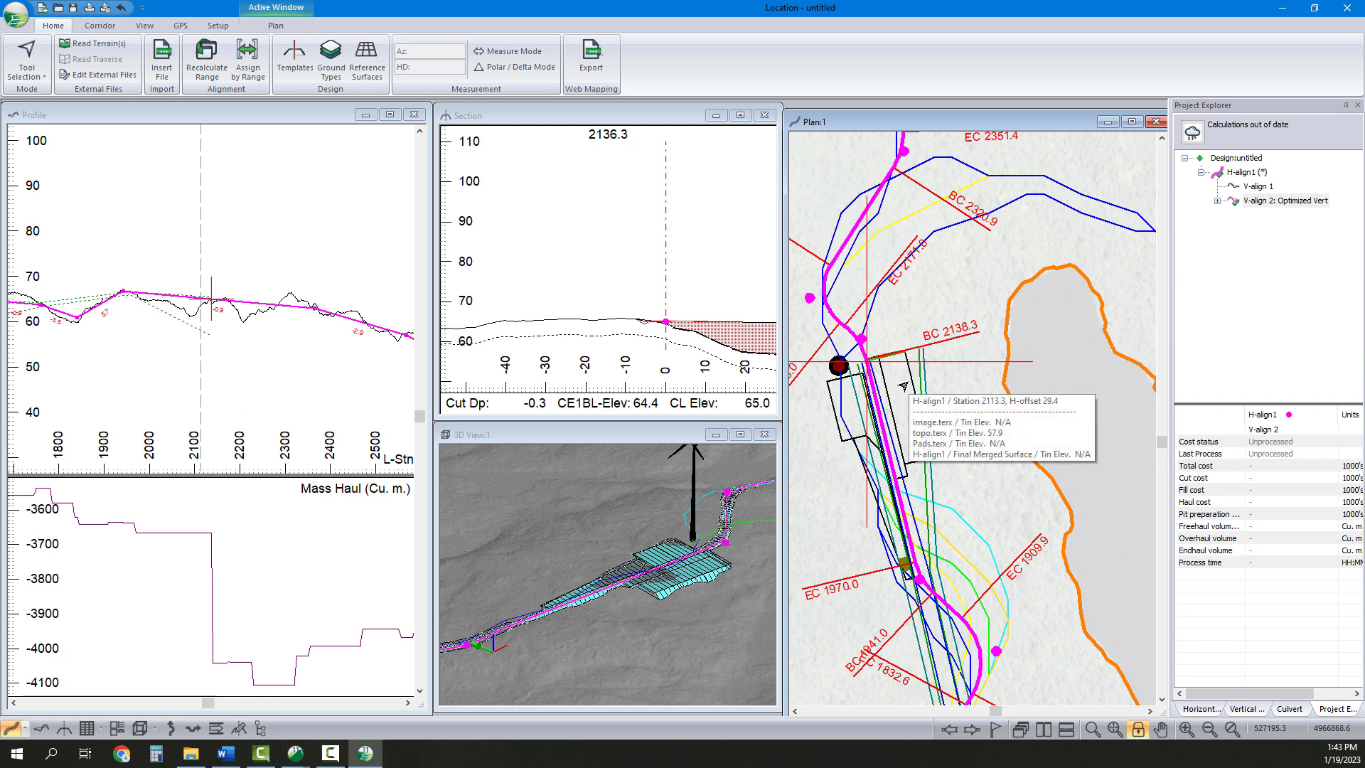
# Follow the road past the lake to the following turbine pad and check the cross-section at station 3435 at its near end.
pyautogui.moveTo(995, 135); pyautogui.dragTo(983, 396, button='middle')
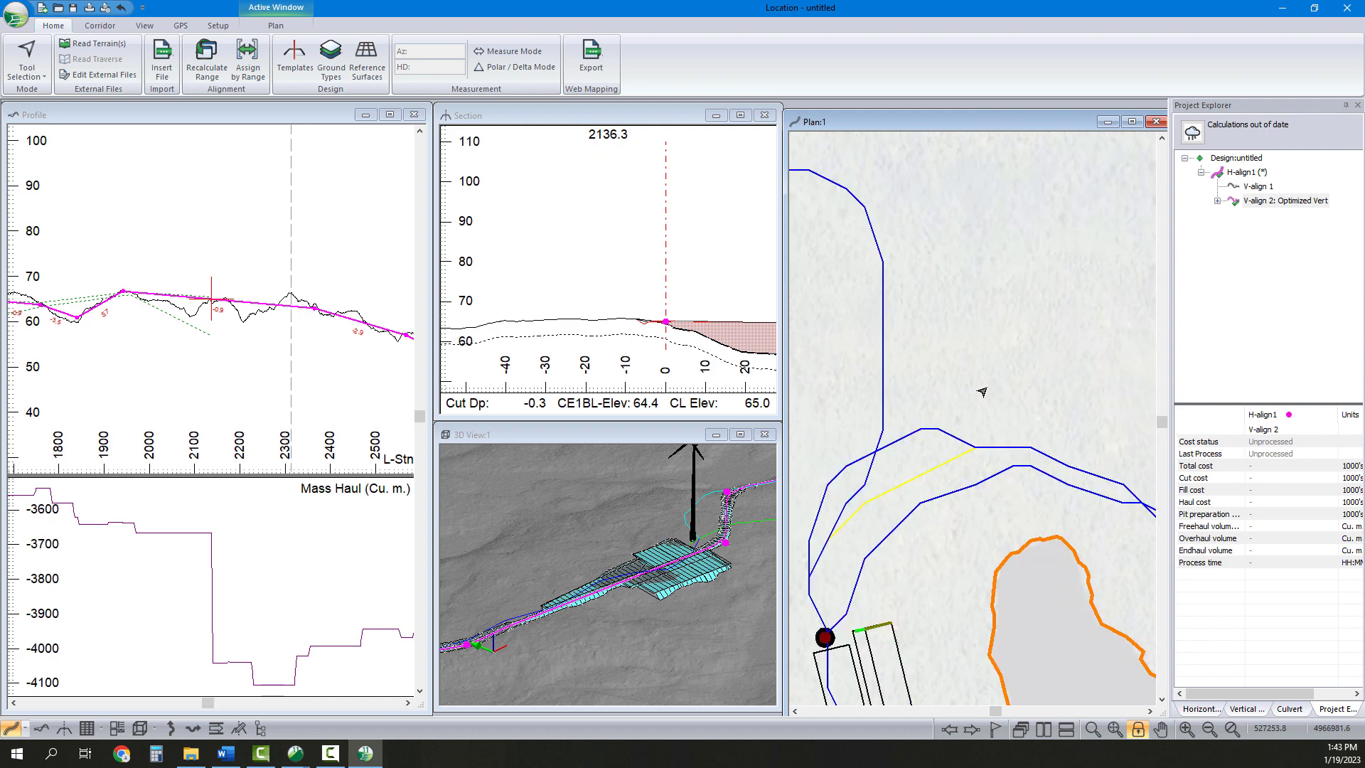
pyautogui.scroll(-1, 984, 388)
pyautogui.moveTo(873, 281); pyautogui.dragTo(972, 429, button='middle')
pyautogui.moveTo(878, 334); pyautogui.dragTo(900, 487, button='middle')
pyautogui.moveTo(1119, 266); pyautogui.dragTo(929, 430, button='middle')
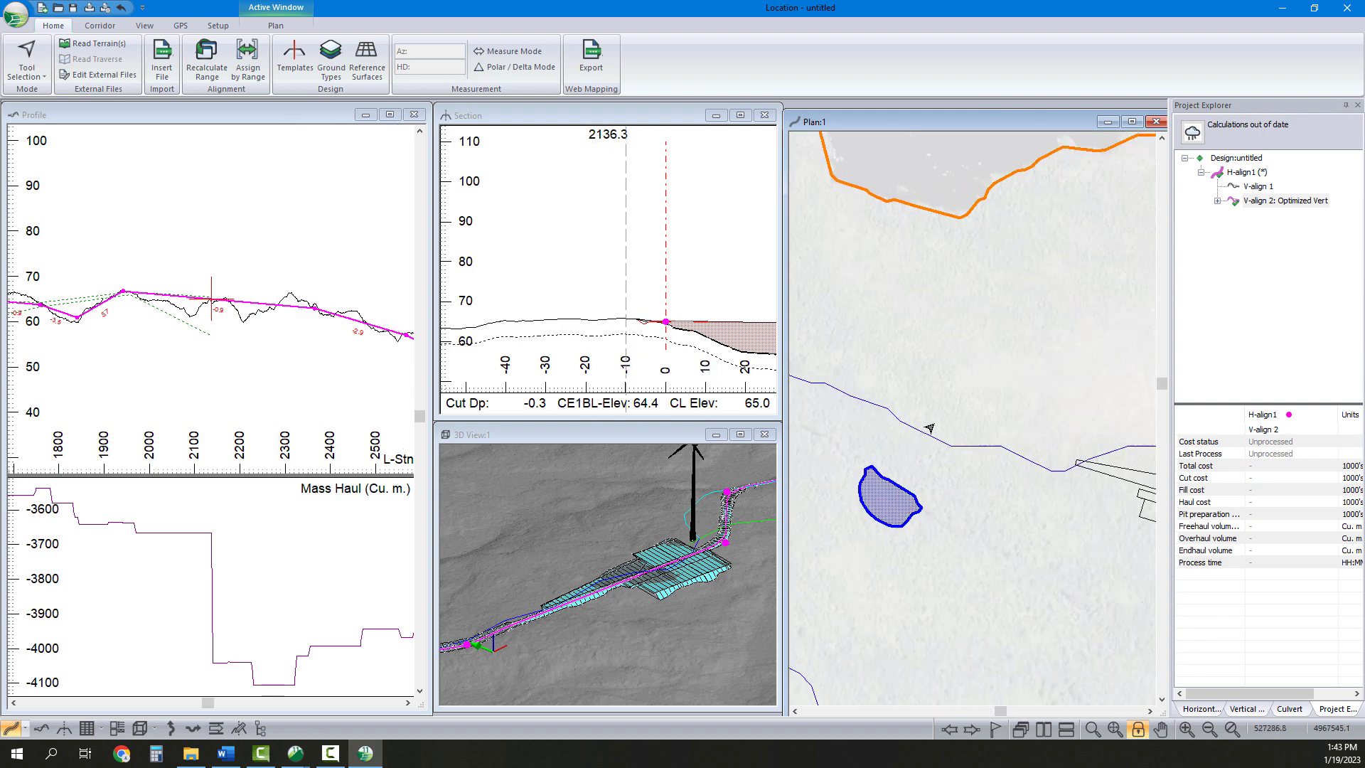
pyautogui.moveTo(1067, 478); pyautogui.dragTo(869, 439, button='middle')
pyautogui.click(869, 435)
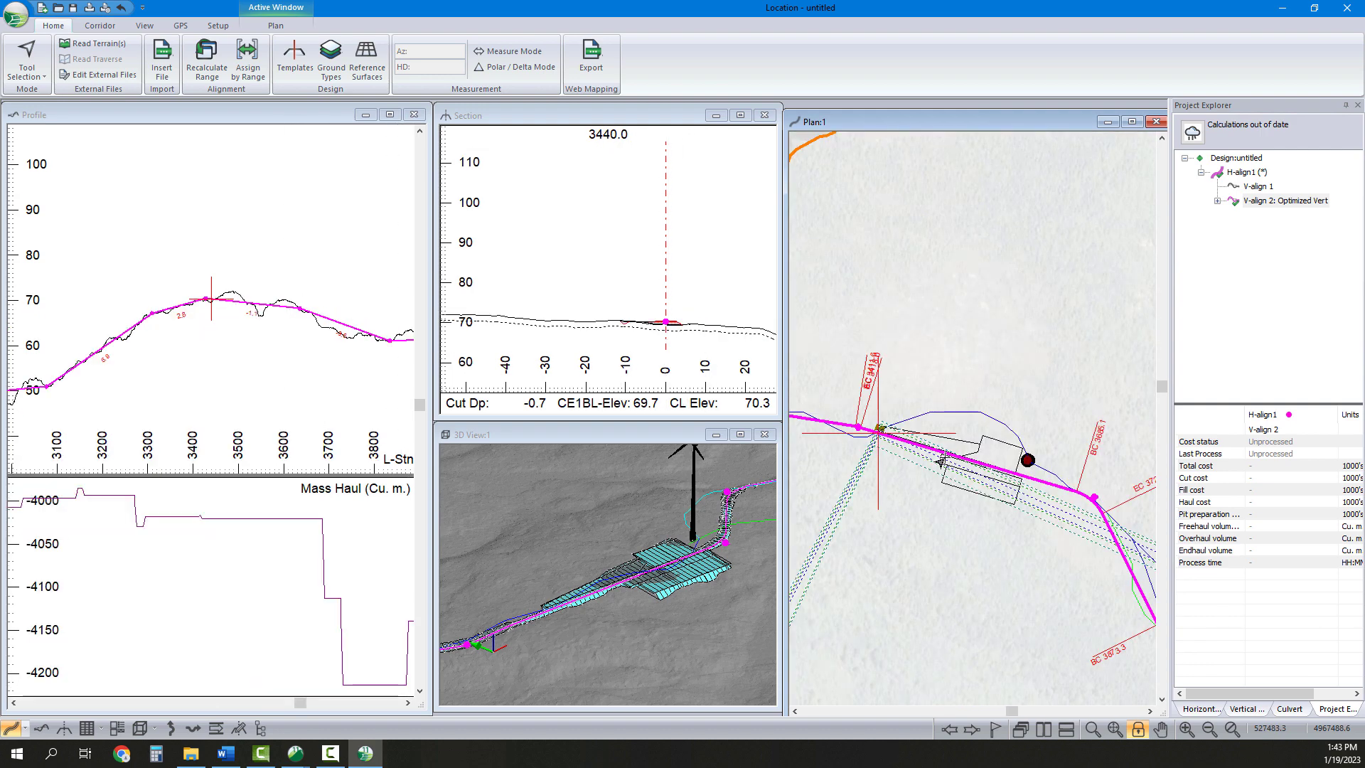
pyautogui.click(870, 436)
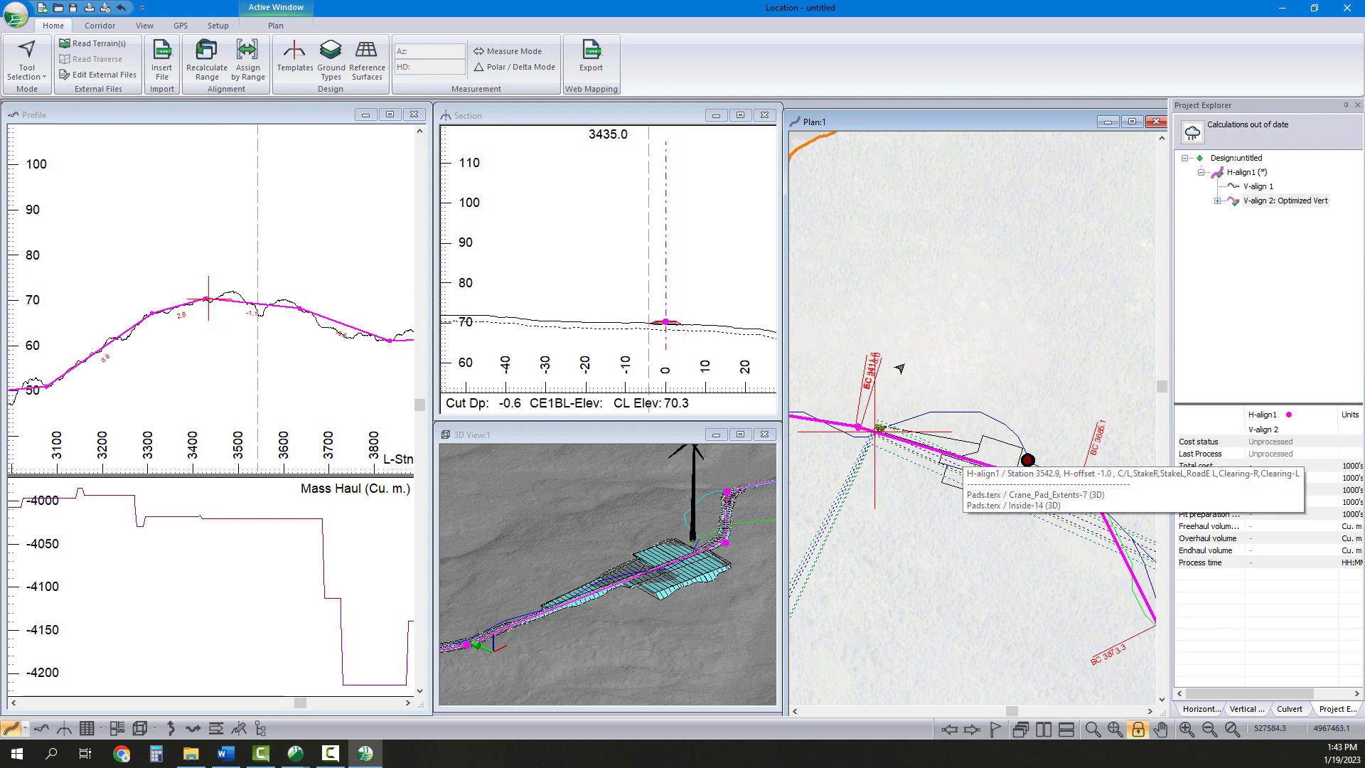
# Inspect the cross-section at station 3620 at this pad's far end and at station 4234 where the road reaches the last pad.
pyautogui.click(1022, 475)
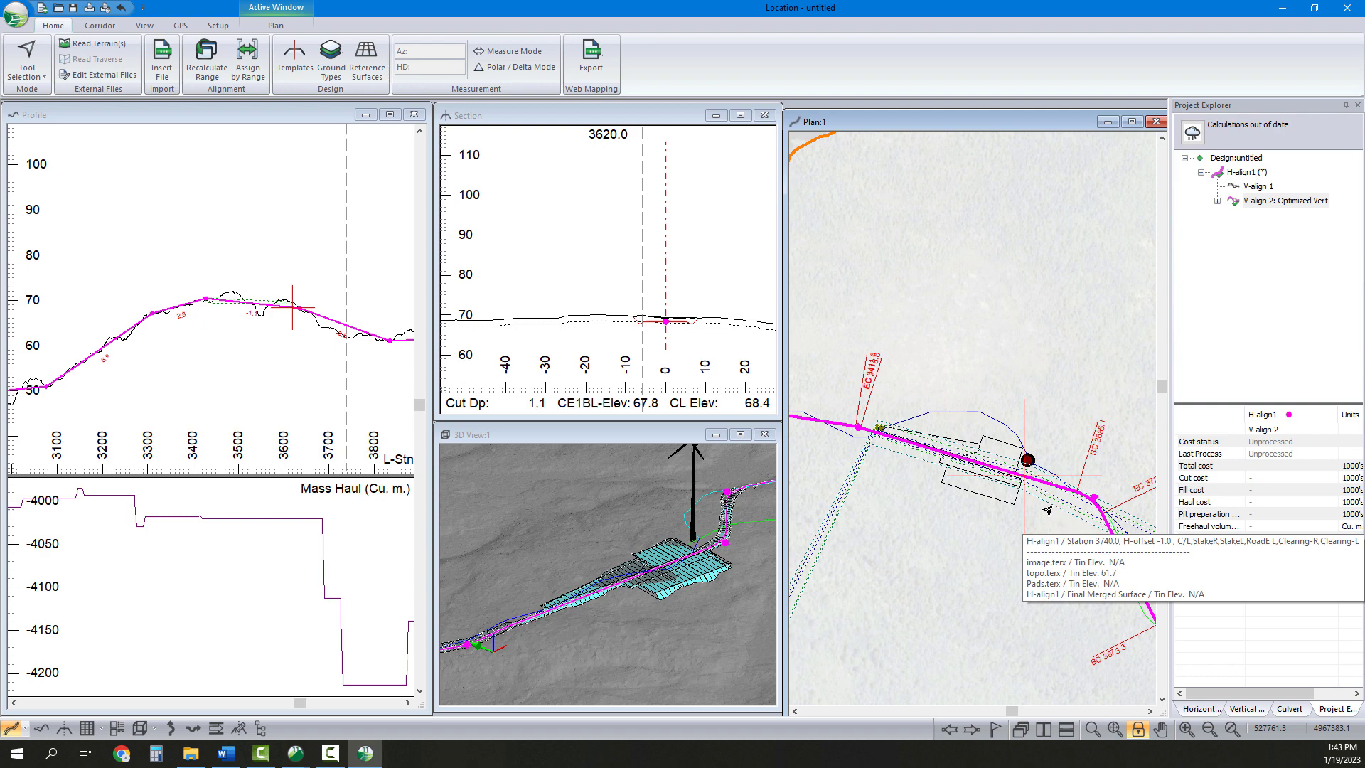
pyautogui.moveTo(1142, 670); pyautogui.dragTo(736, 493, button='middle')
pyautogui.click(1017, 495)
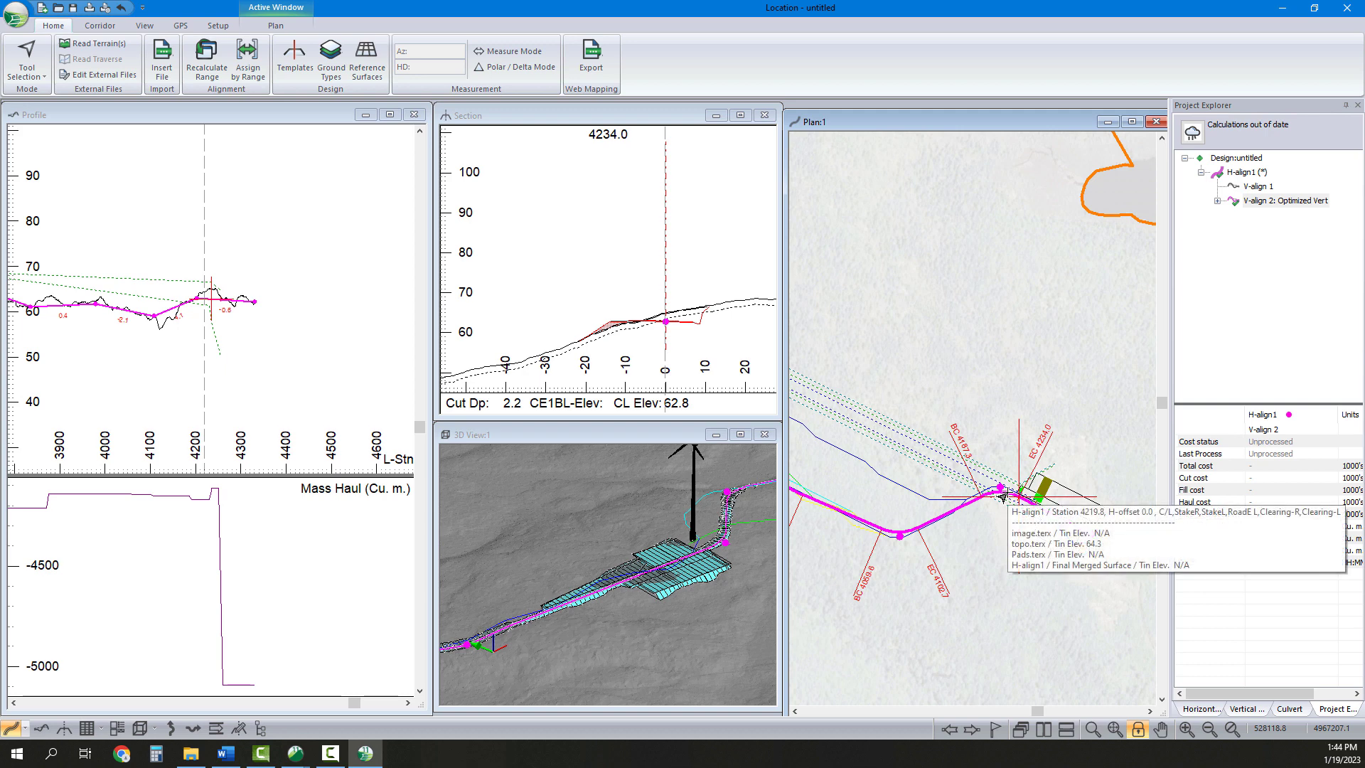
# Open the optimization options of V-align 2 and set the range grade limits to -2% minimum and 2% maximum.
pyautogui.rightClick(1263, 198)
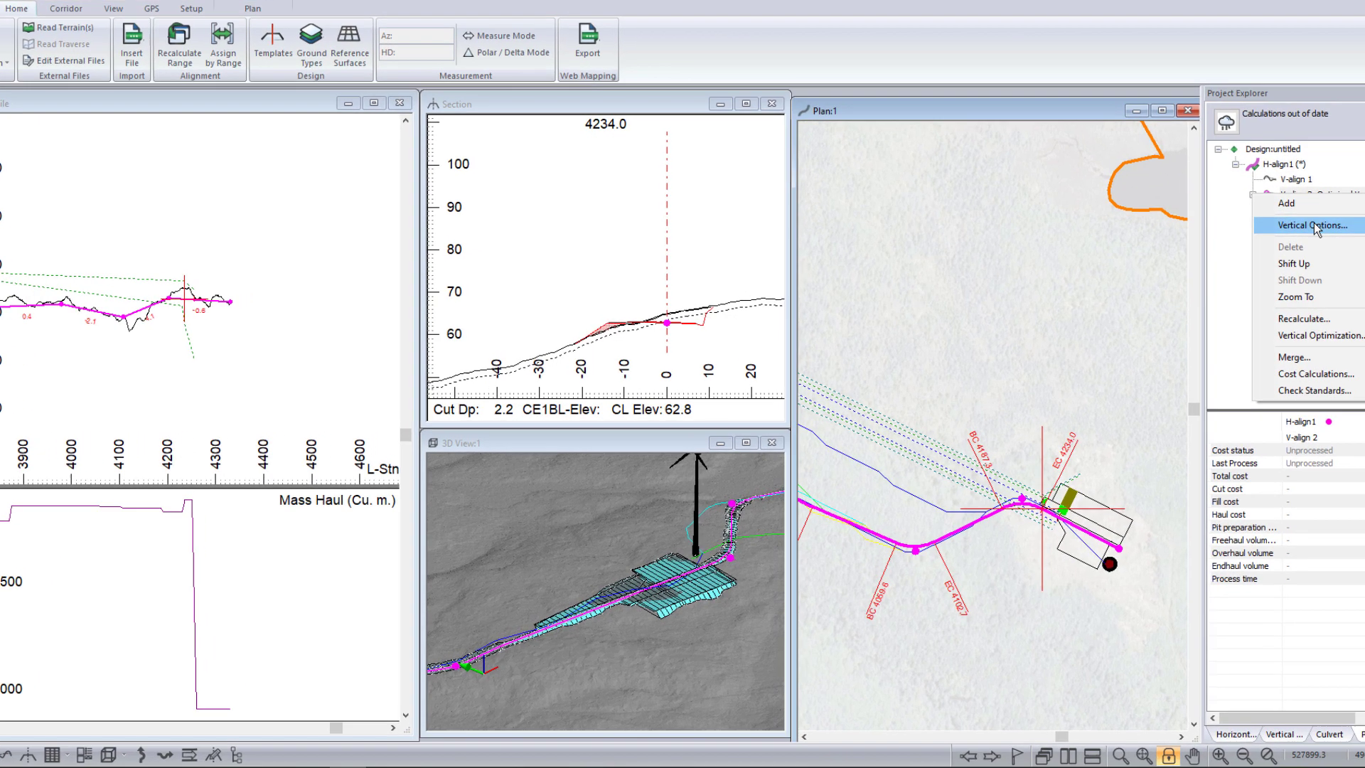
pyautogui.click(1272, 229)
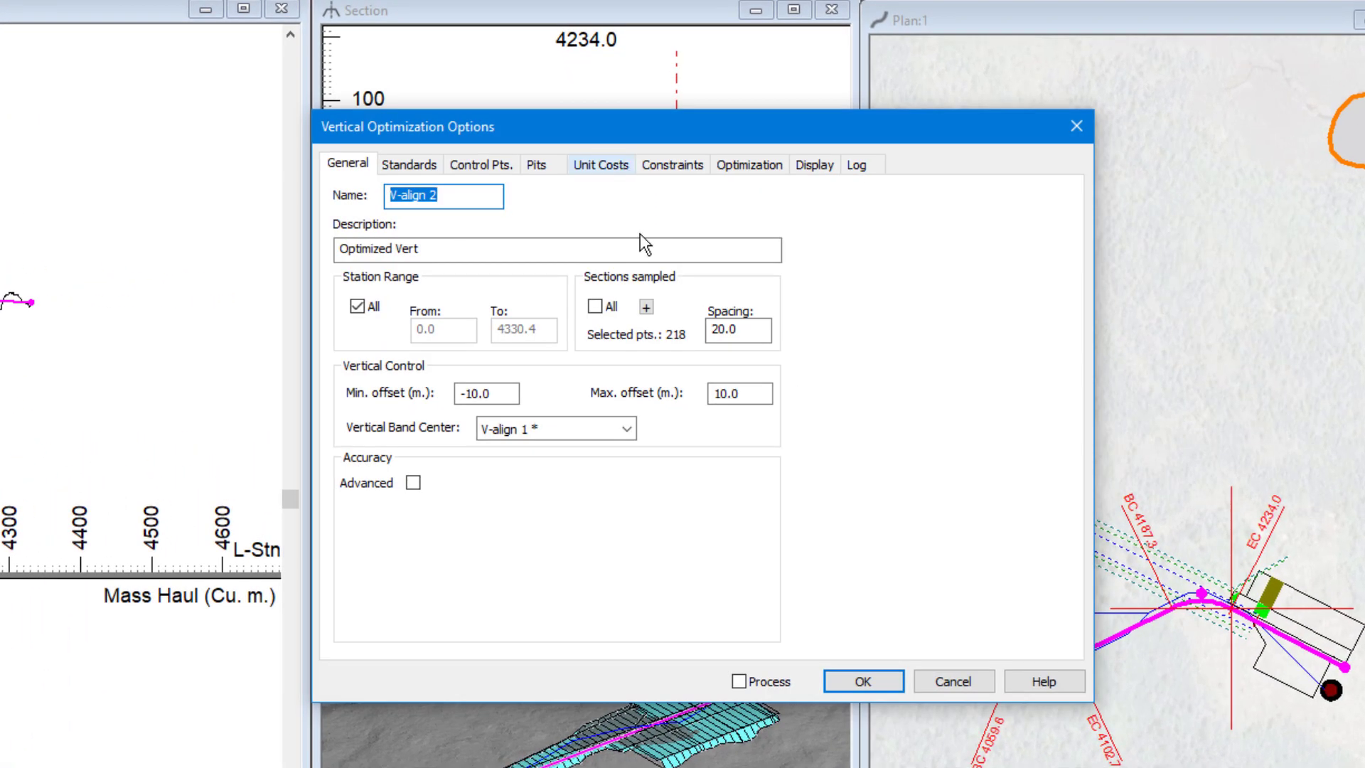
pyautogui.click(398, 169)
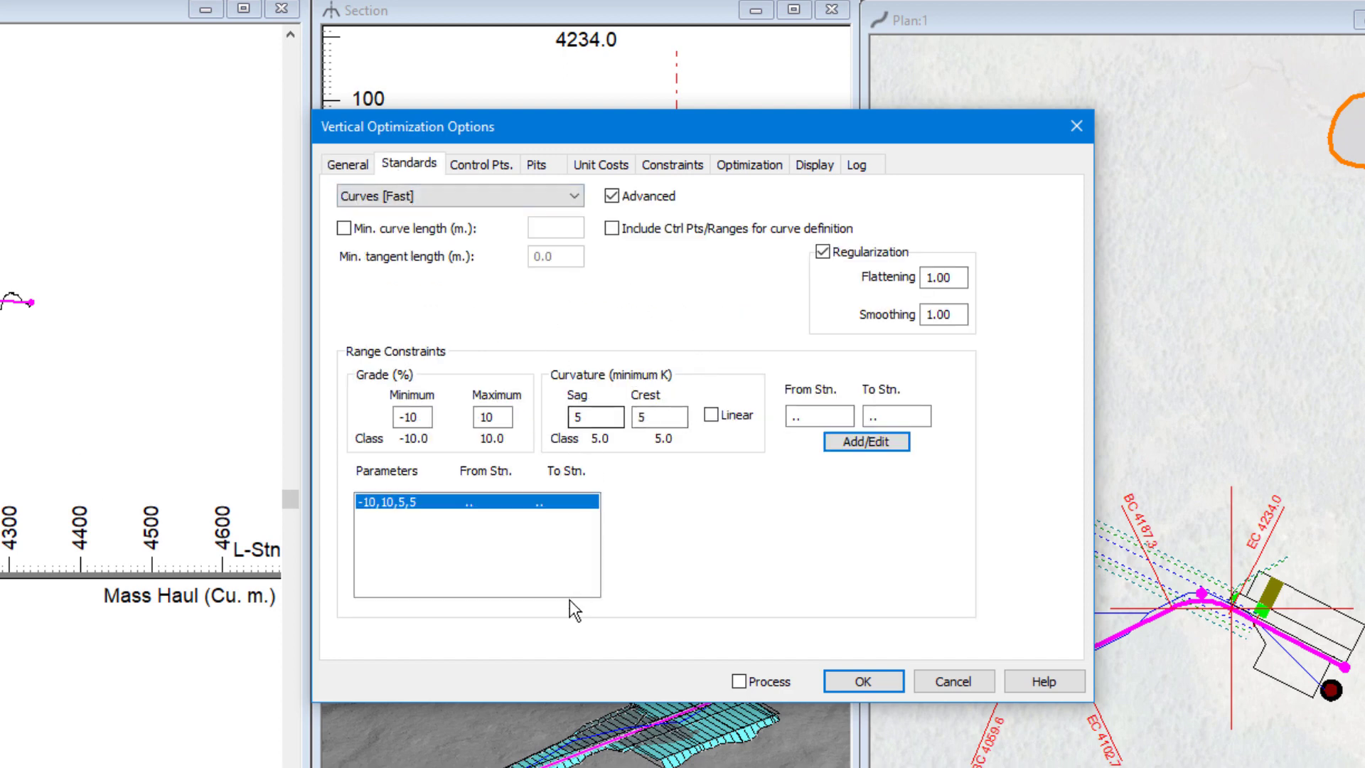
pyautogui.moveTo(424, 418)
pyautogui.mouseDown()
pyautogui.moveTo(398, 421)
pyautogui.moveTo(408, 433)
pyautogui.mouseUp()
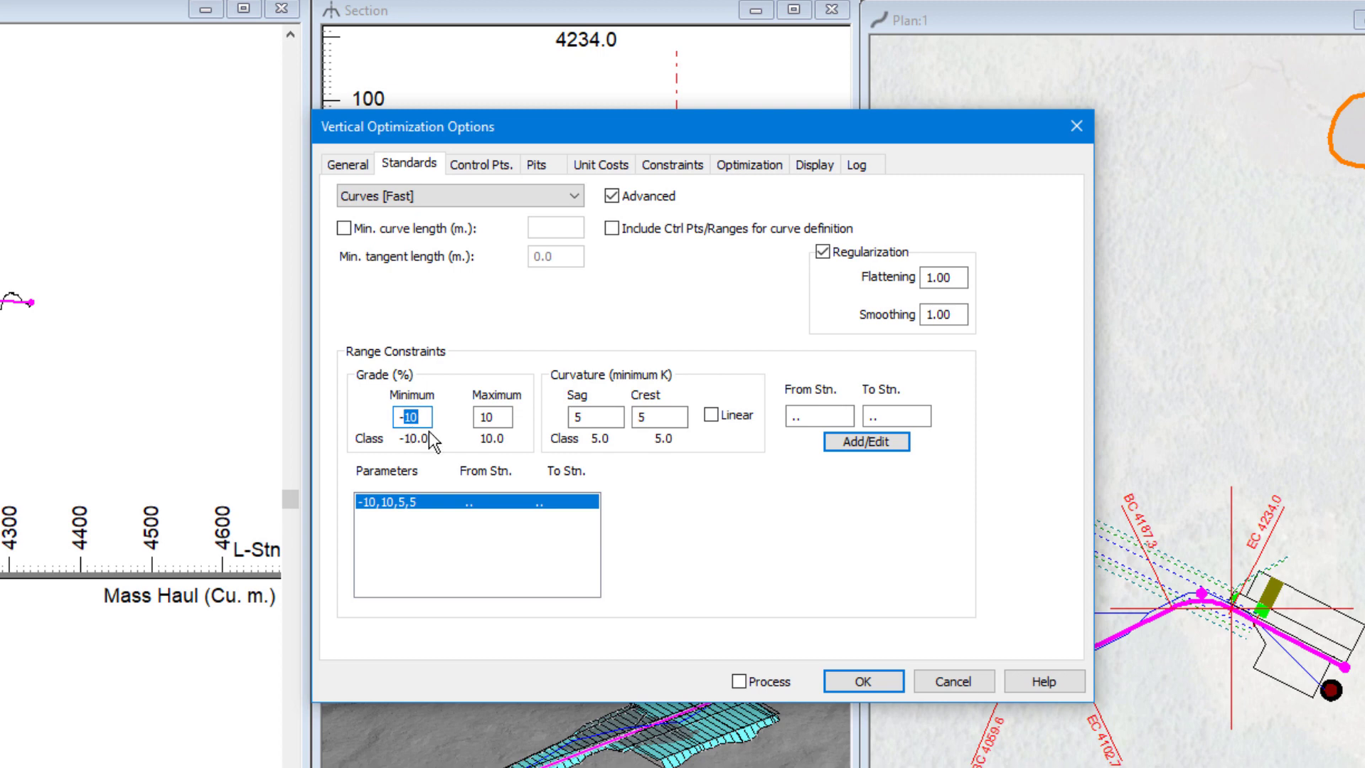
pyautogui.write('2')
pyautogui.moveTo(509, 418); pyautogui.dragTo(480, 425)
pyautogui.write('2')
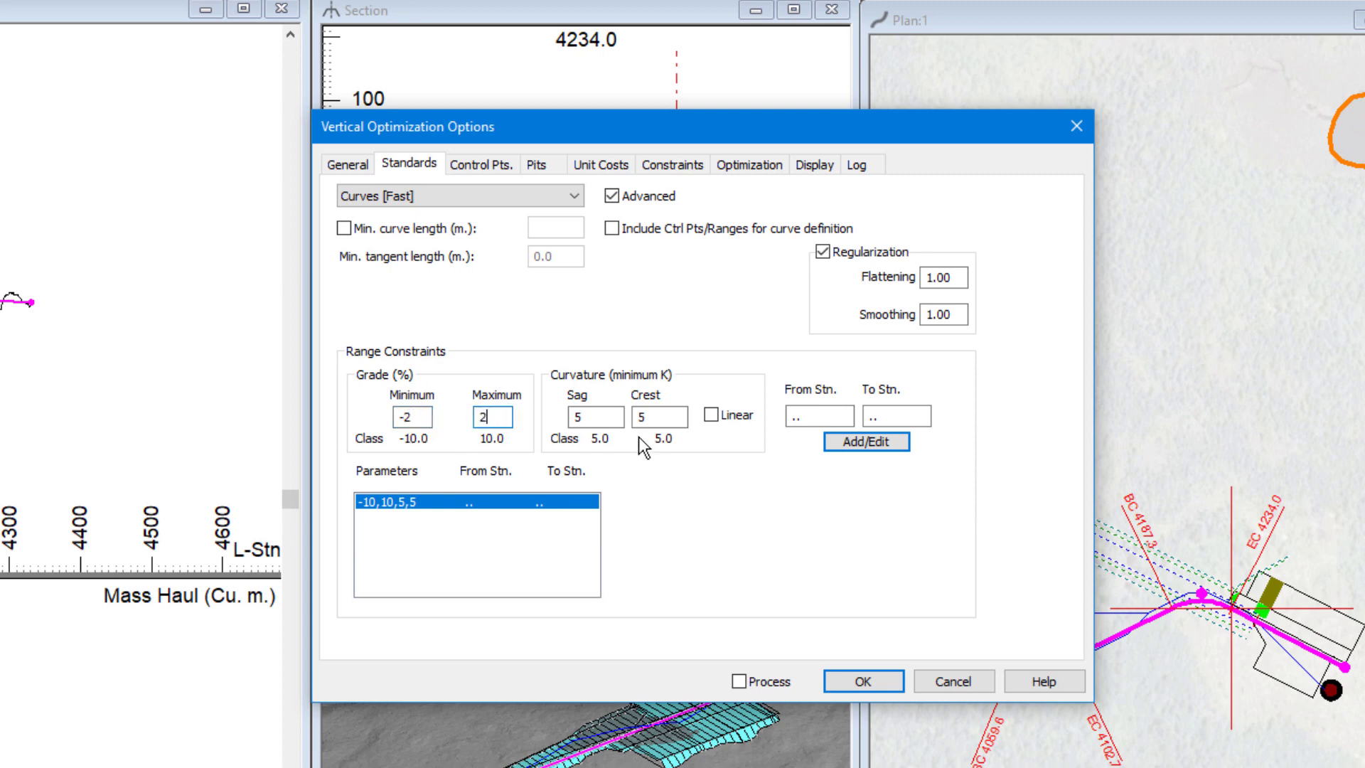
# Make the range constraint linear and add it from station 380 to station 560.
pyautogui.click(616, 418)
pyautogui.click(711, 415)
pyautogui.press('Tab')
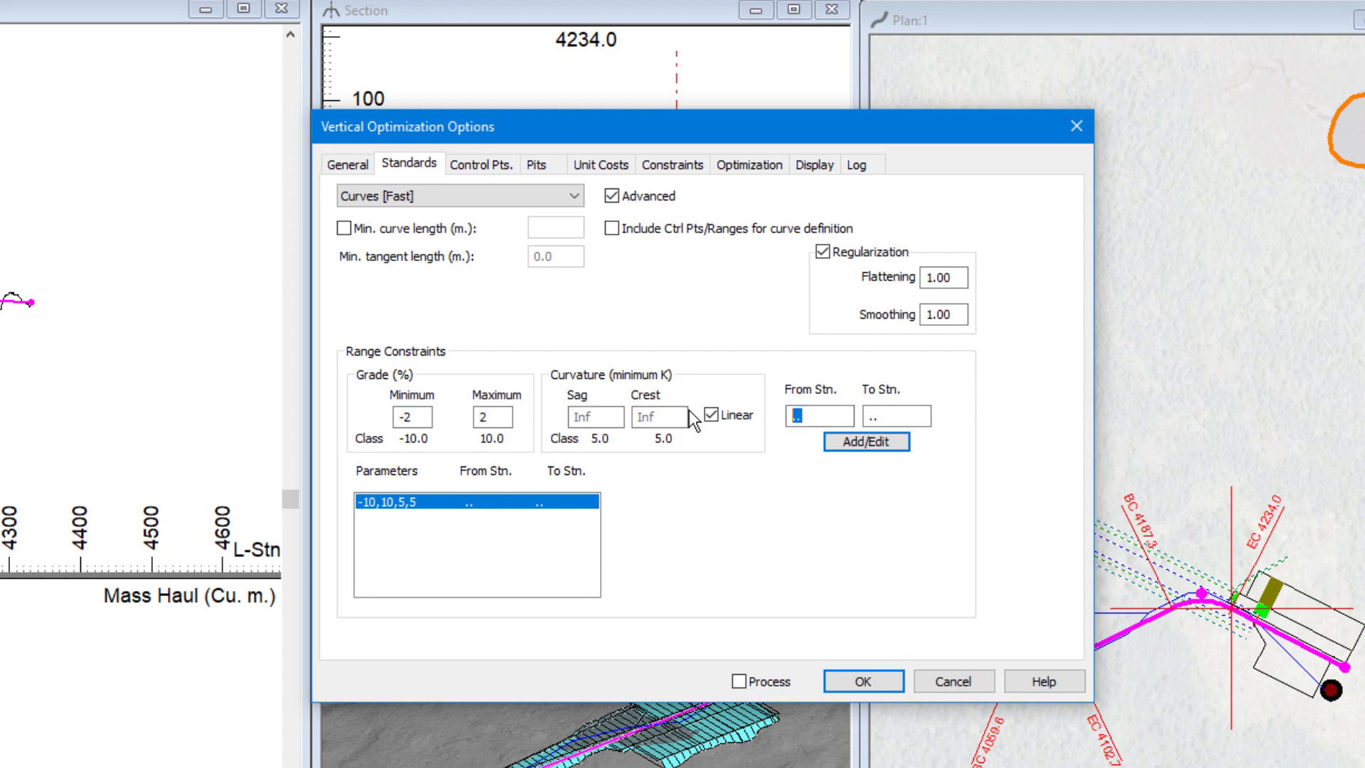
pyautogui.write('380')
pyautogui.press('Tab')
pyautogui.write('560')
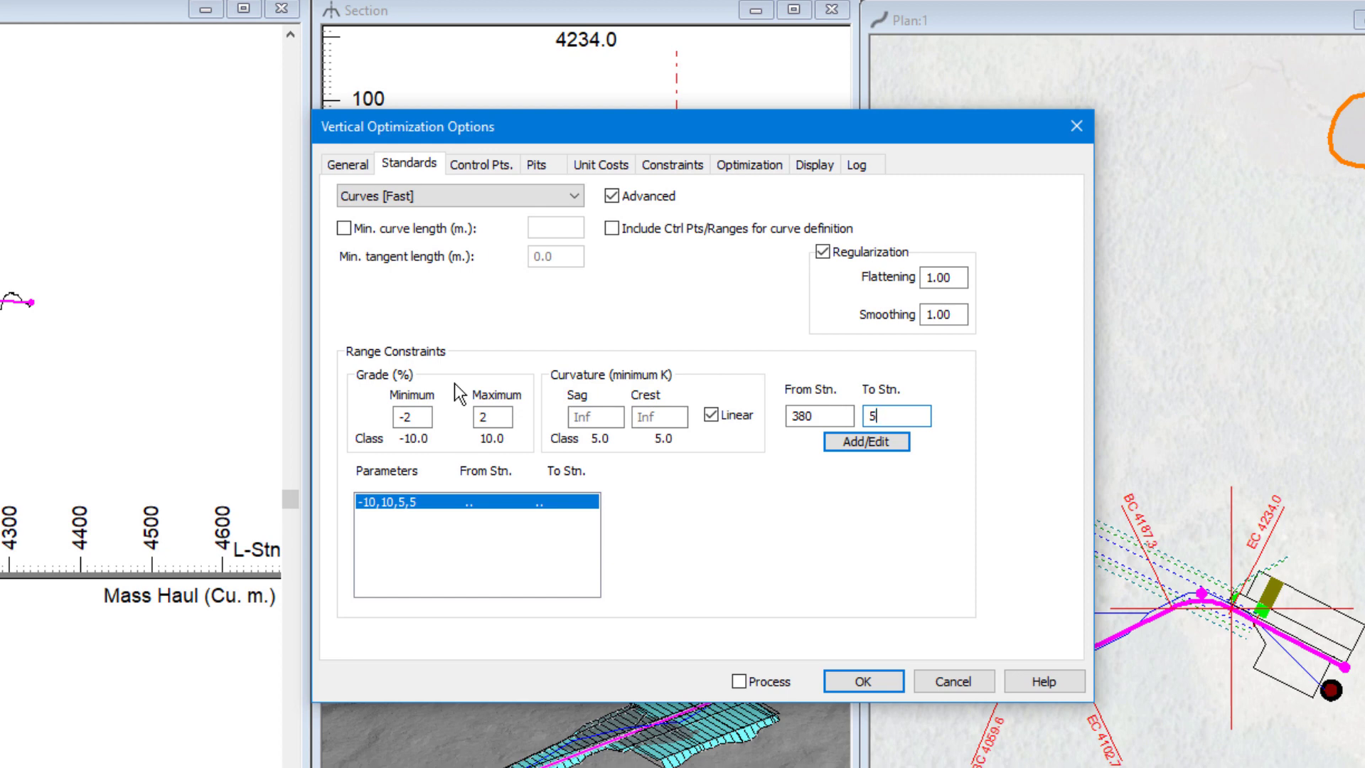
pyautogui.click(880, 442)
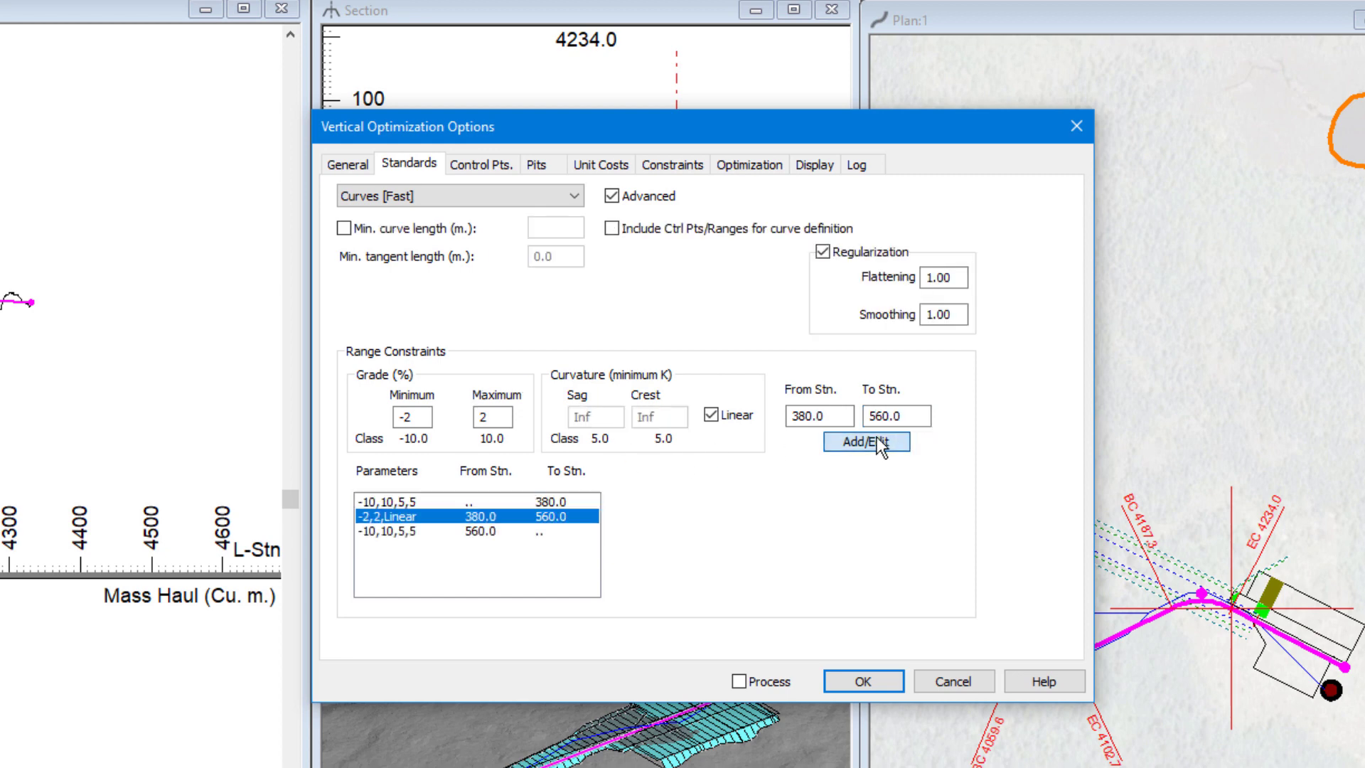
# Add a linear -2% to 2% grade constraint from station 1656 to station 1756.
pyautogui.doubleClick(789, 418)
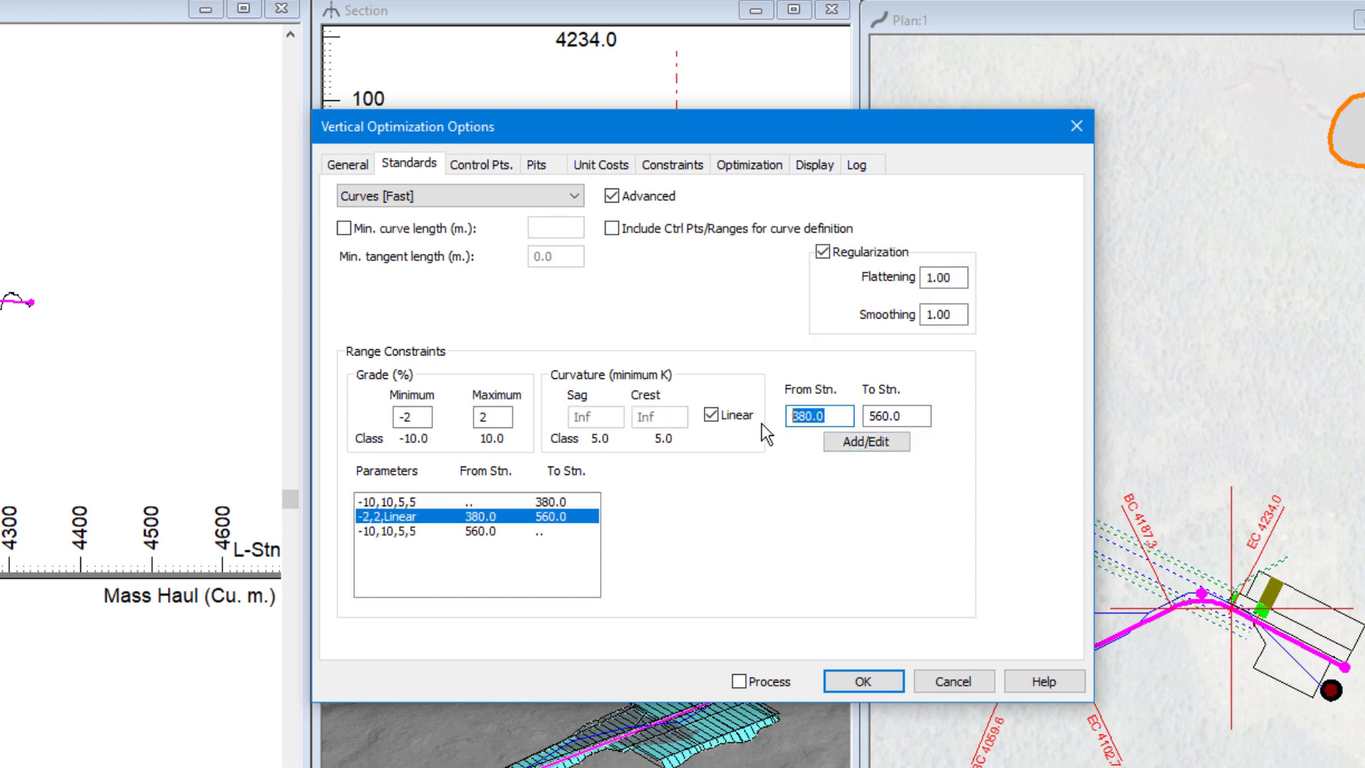
pyautogui.write('1656')
pyautogui.press('Tab')
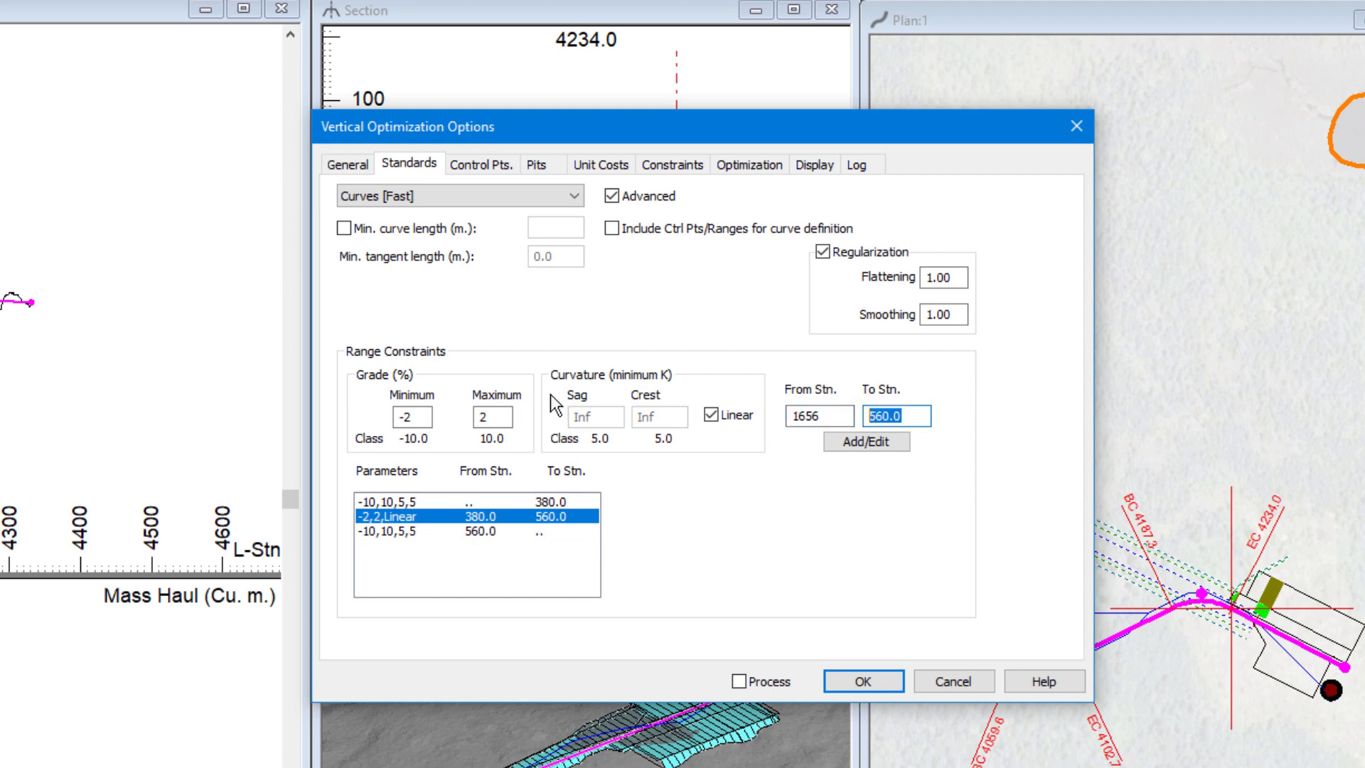
pyautogui.write('1756')
pyautogui.click(861, 442)
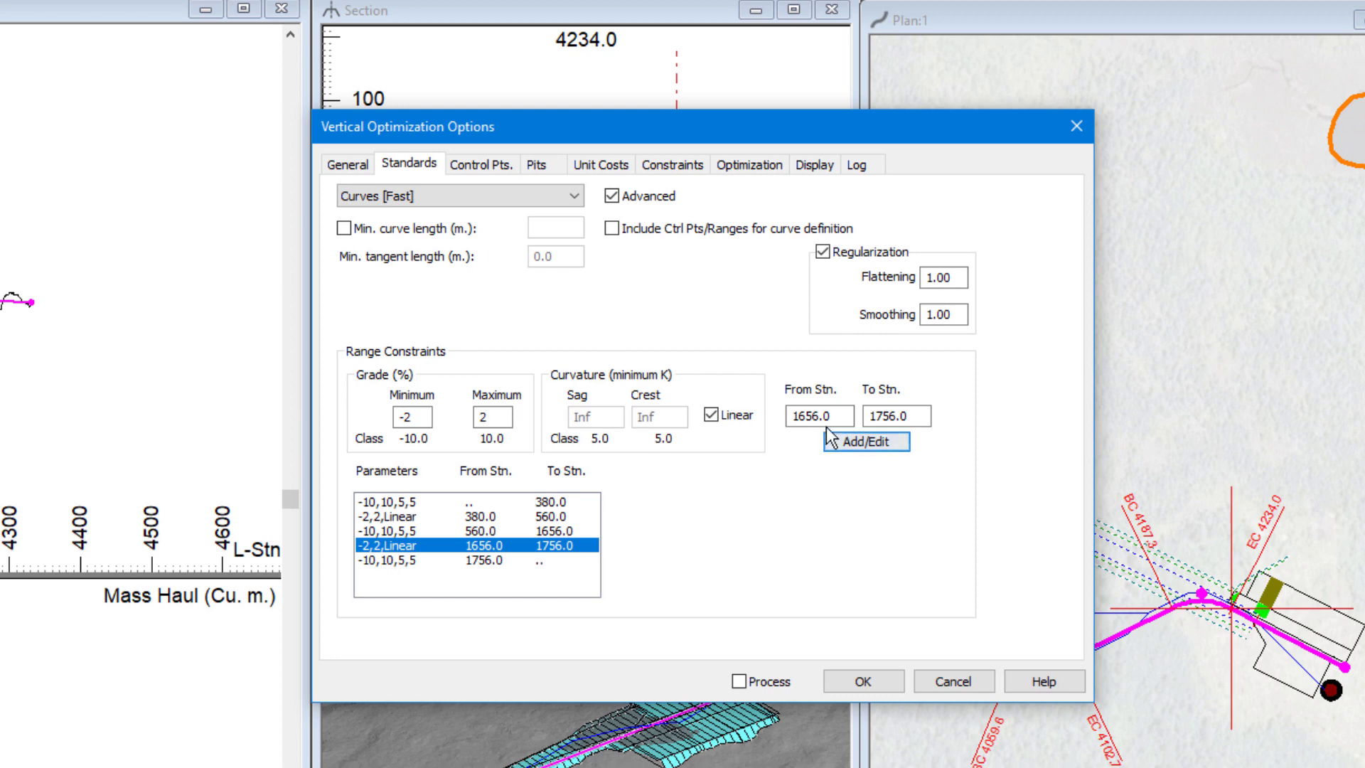
# Add the same linear ±2% range constraint from station 1957 to station 2136.
pyautogui.write('1957')
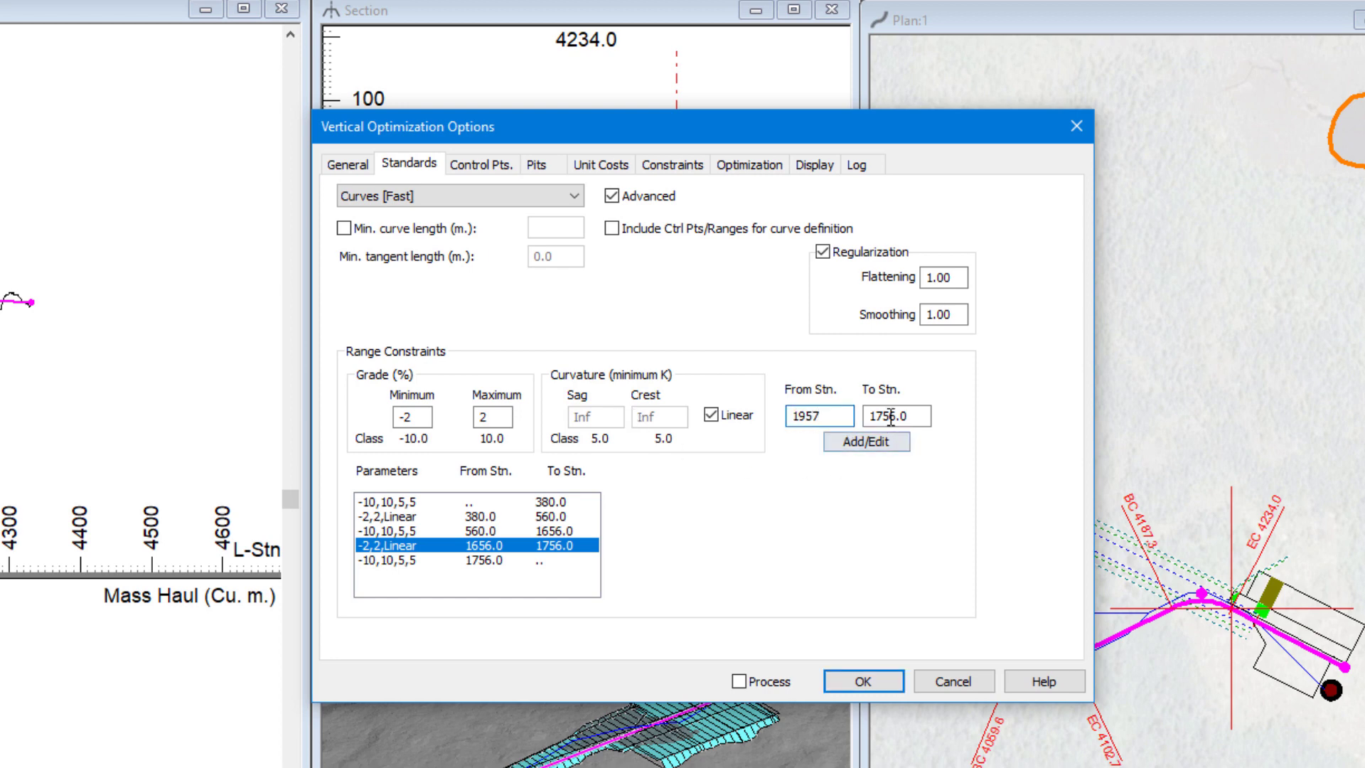
pyautogui.press('Tab')
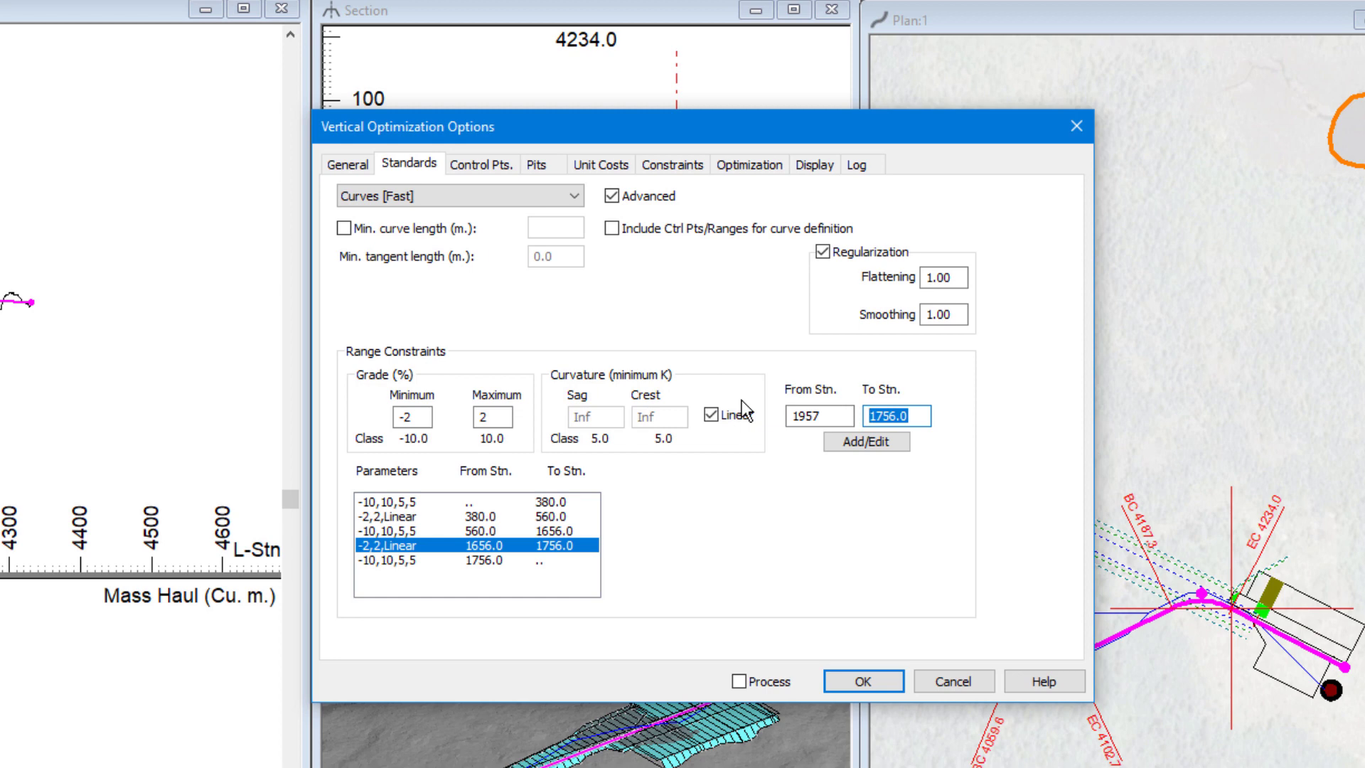
pyautogui.write('2136')
pyautogui.click(854, 438)
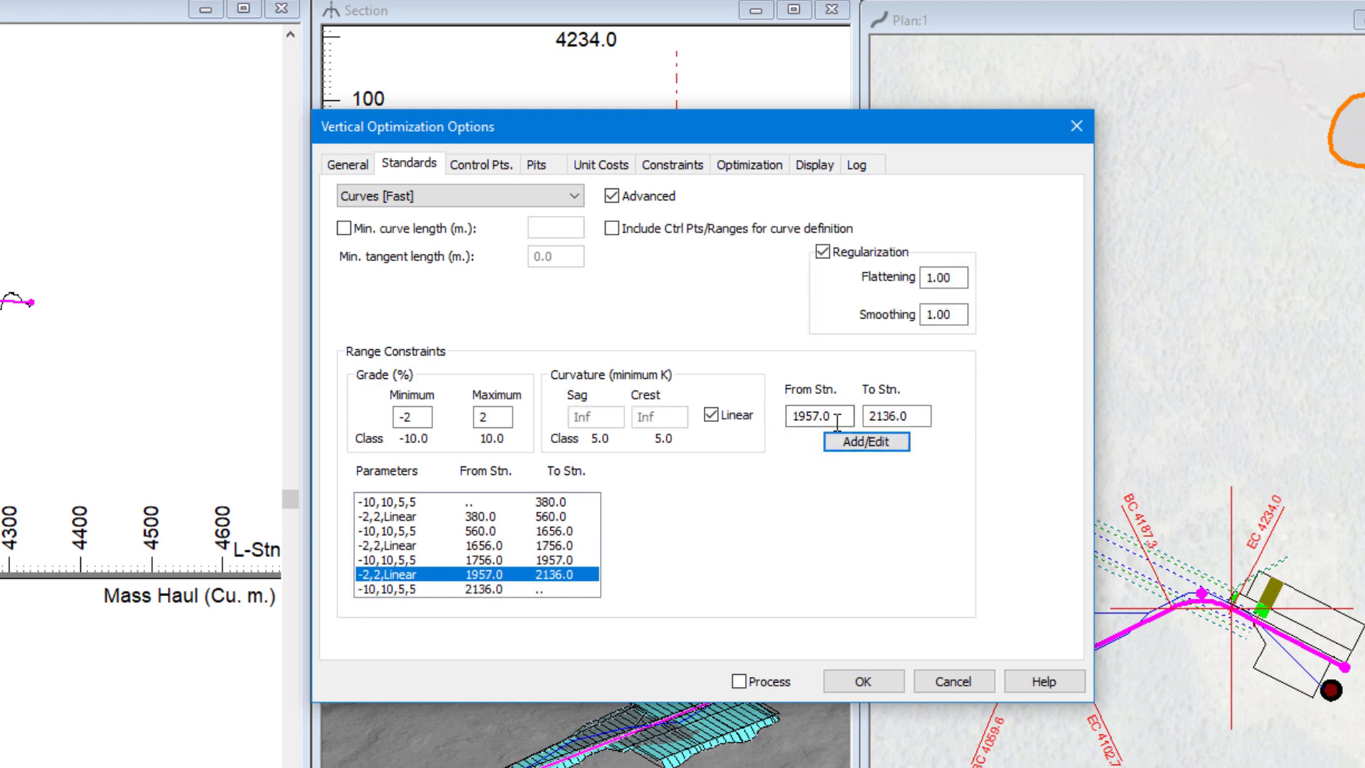
# Add another linear ±2% range constraint covering stations 3435 to 3620.
pyautogui.hotkey('shift', 'Tab')
pyautogui.hotkey('shift', 'Tab')
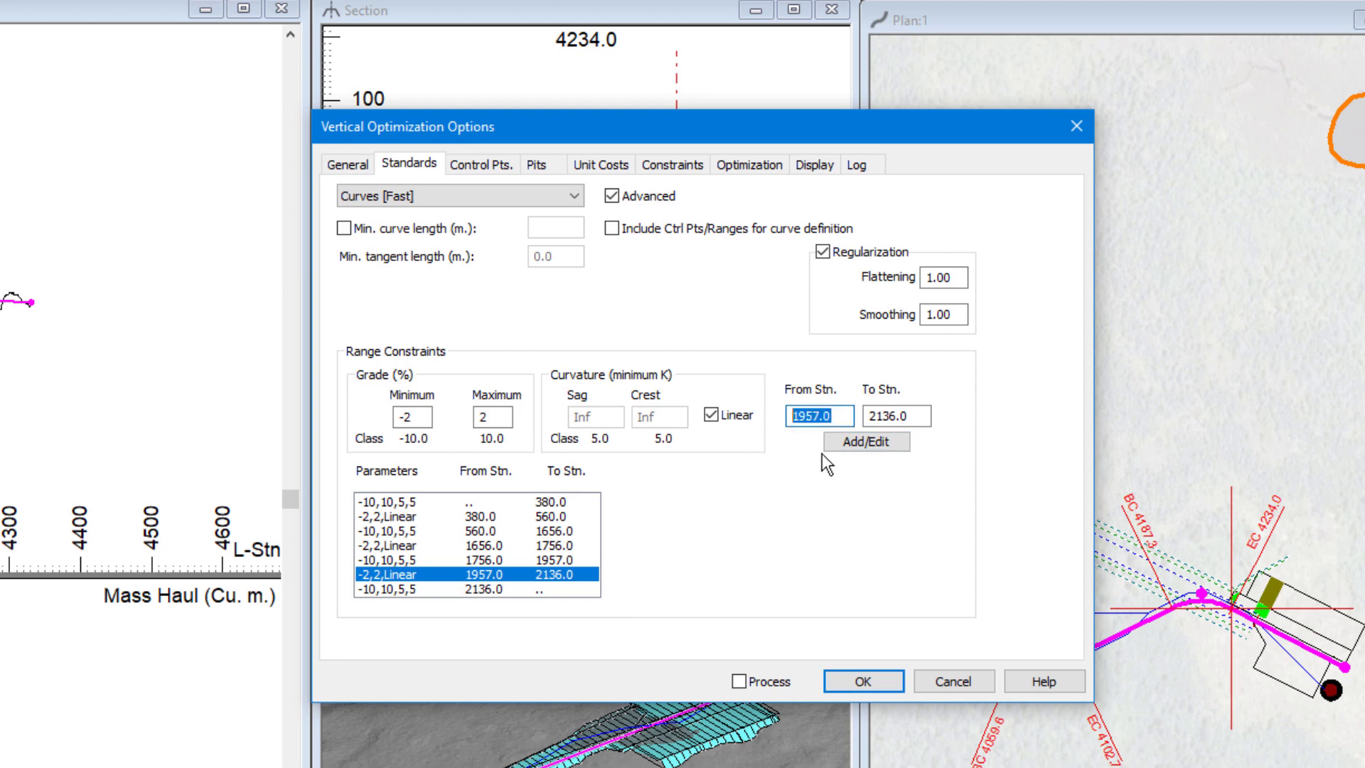
pyautogui.write('3435')
pyautogui.press('Tab')
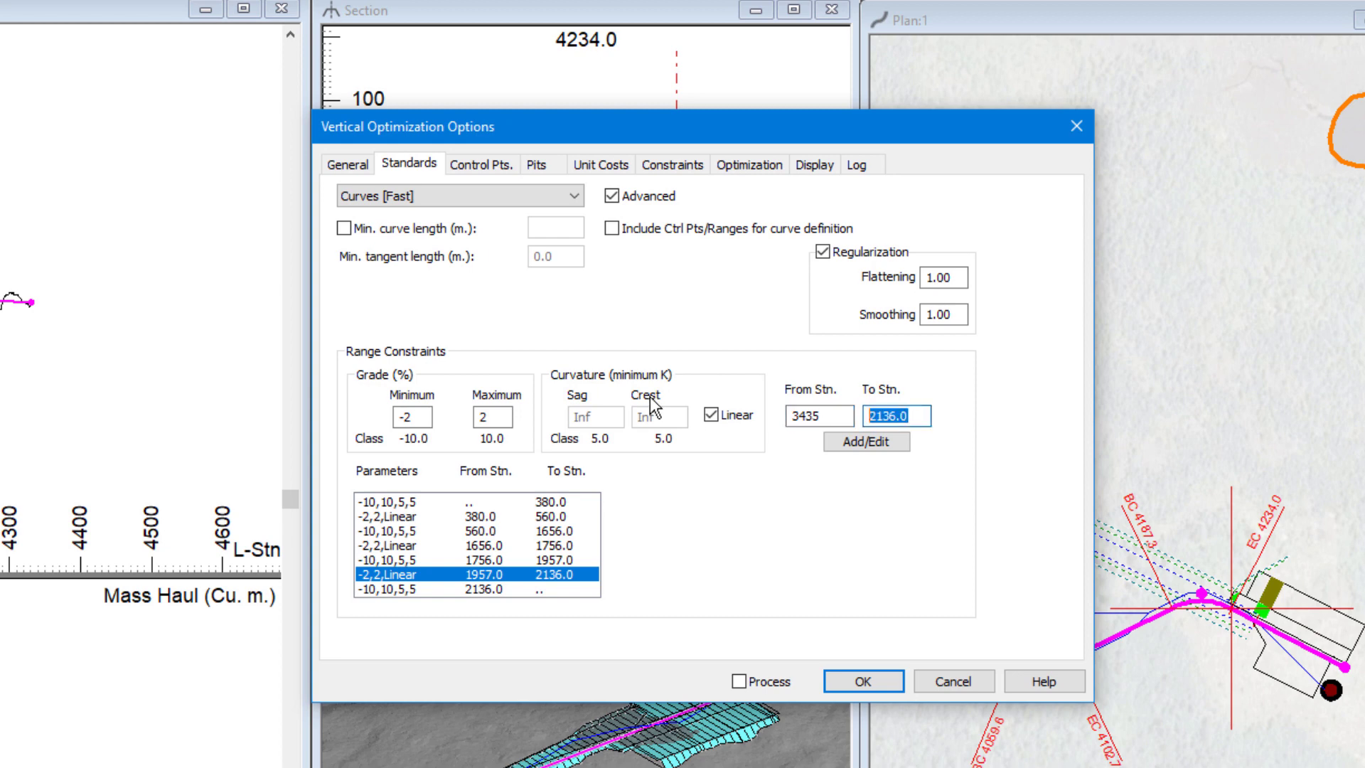
pyautogui.write('3620')
pyautogui.click(866, 437)
pyautogui.scroll(-1, 514, 575)
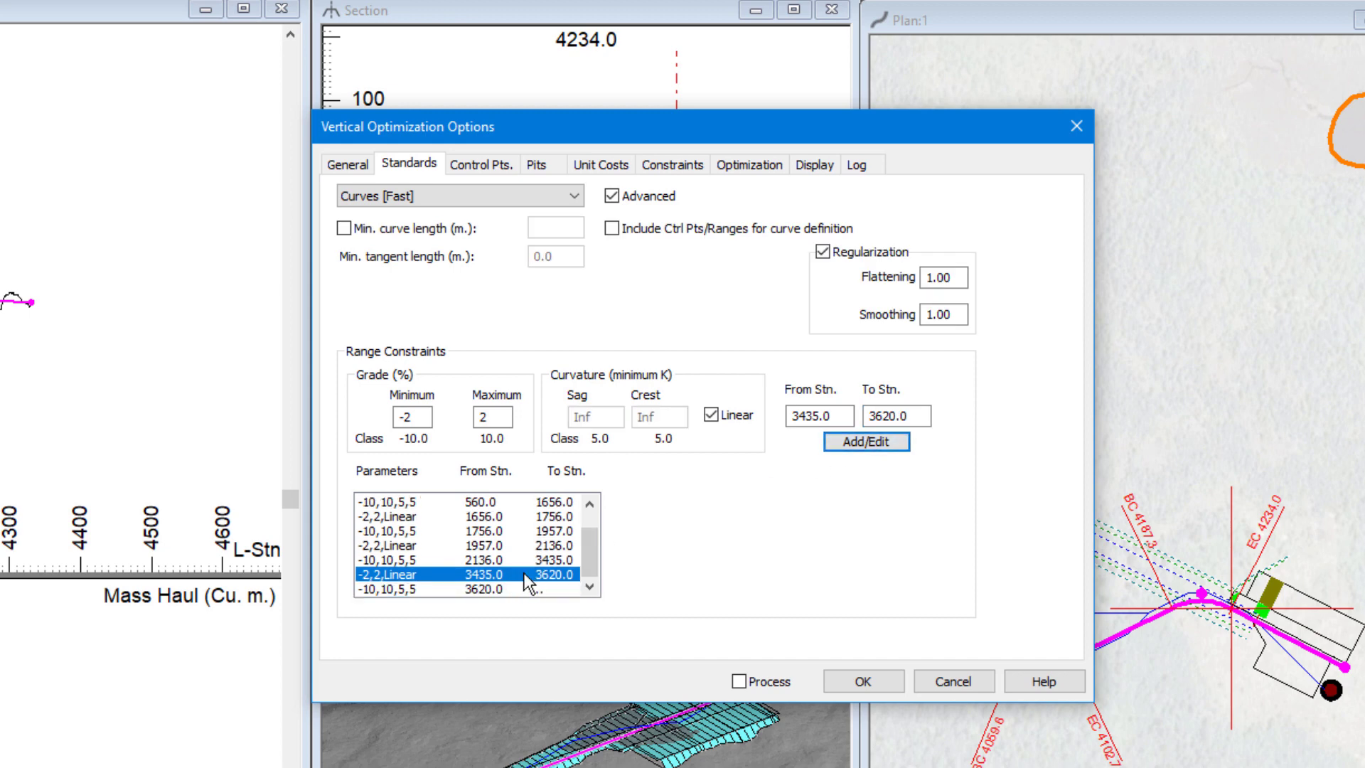
# Include control points and ranges for curve definition, and add a linear ±2% range from station 4234 to the open end ("..").
pyautogui.moveTo(843, 417); pyautogui.dragTo(759, 426)
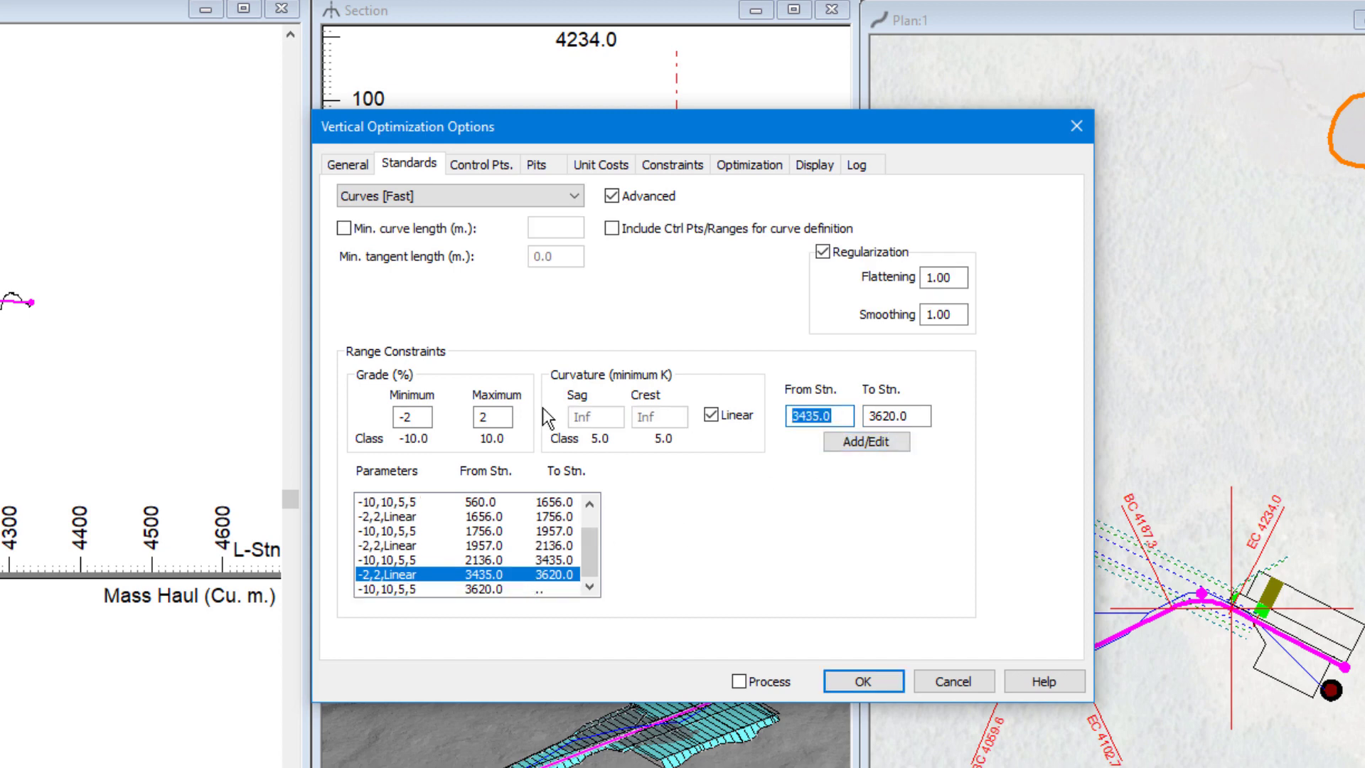
pyautogui.write('4234')
pyautogui.press('Tab')
pyautogui.write('..')
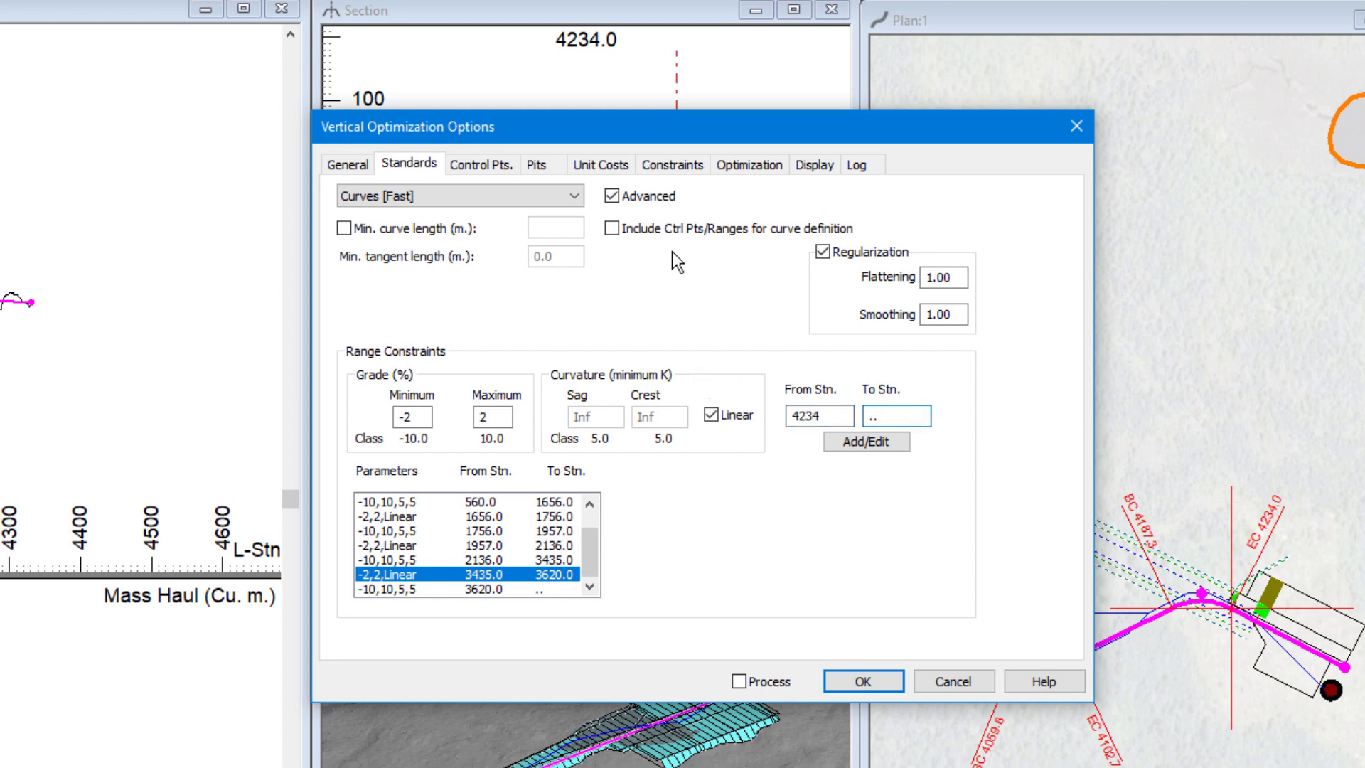
pyautogui.click(620, 231)
pyautogui.click(848, 442)
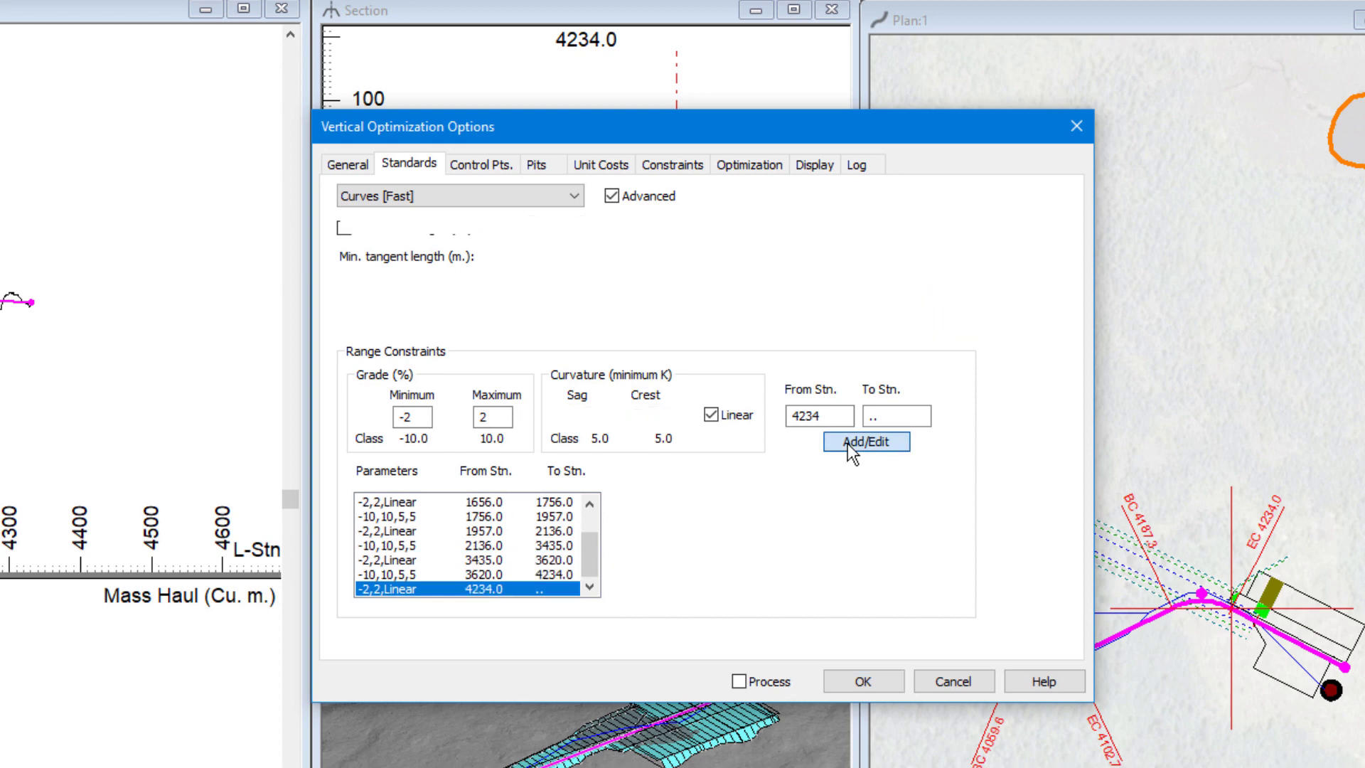
# Review the control points, enable processing, and run the optimal profile calculation with the linear range constraints, closing the resulting log.
pyautogui.click(471, 164)
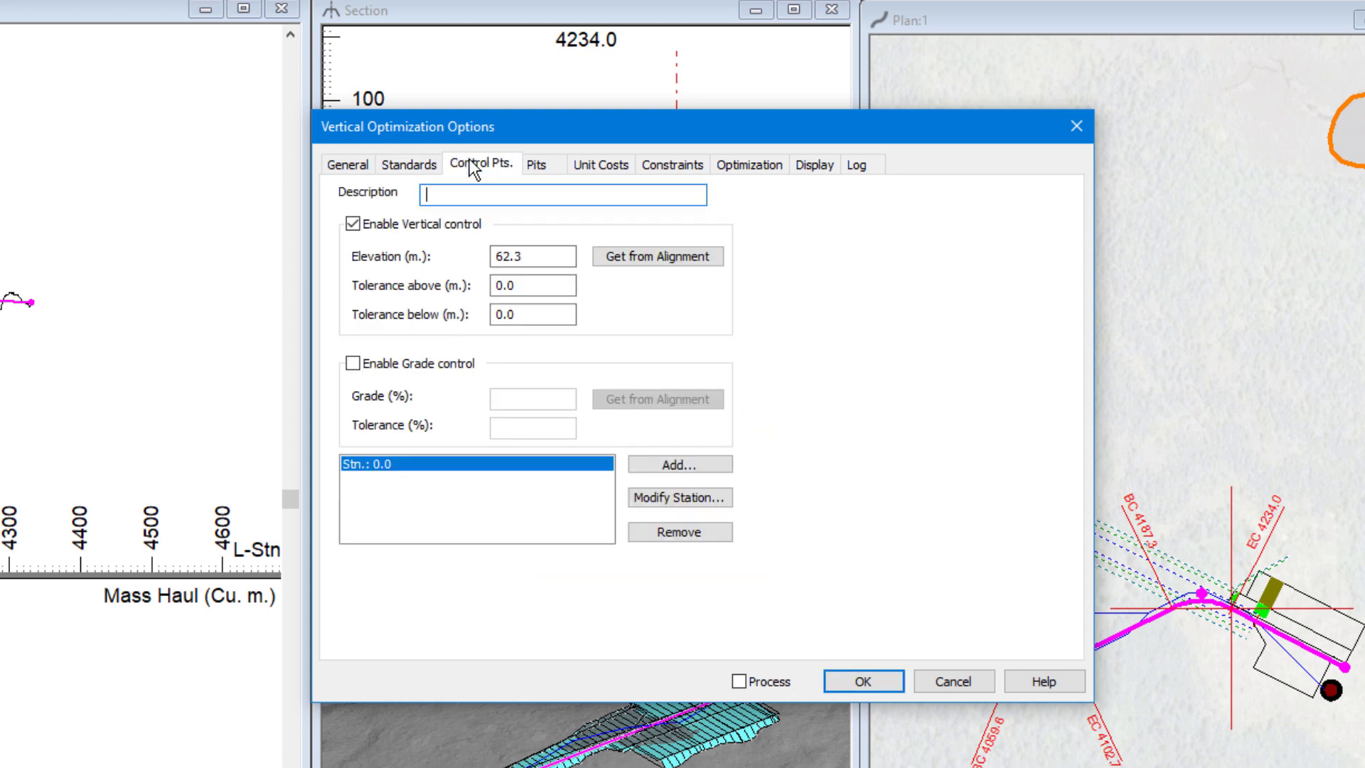
pyautogui.click(408, 165)
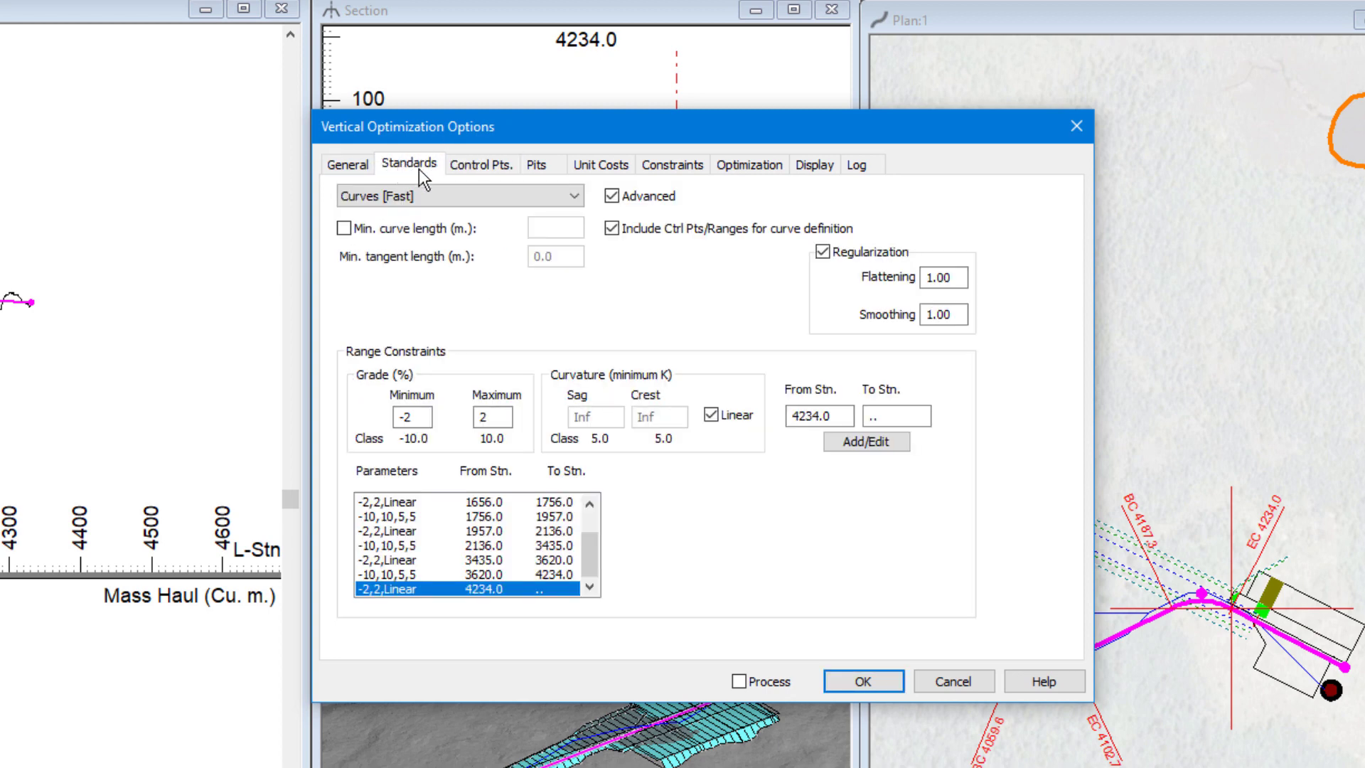
pyautogui.click(739, 681)
pyautogui.click(856, 681)
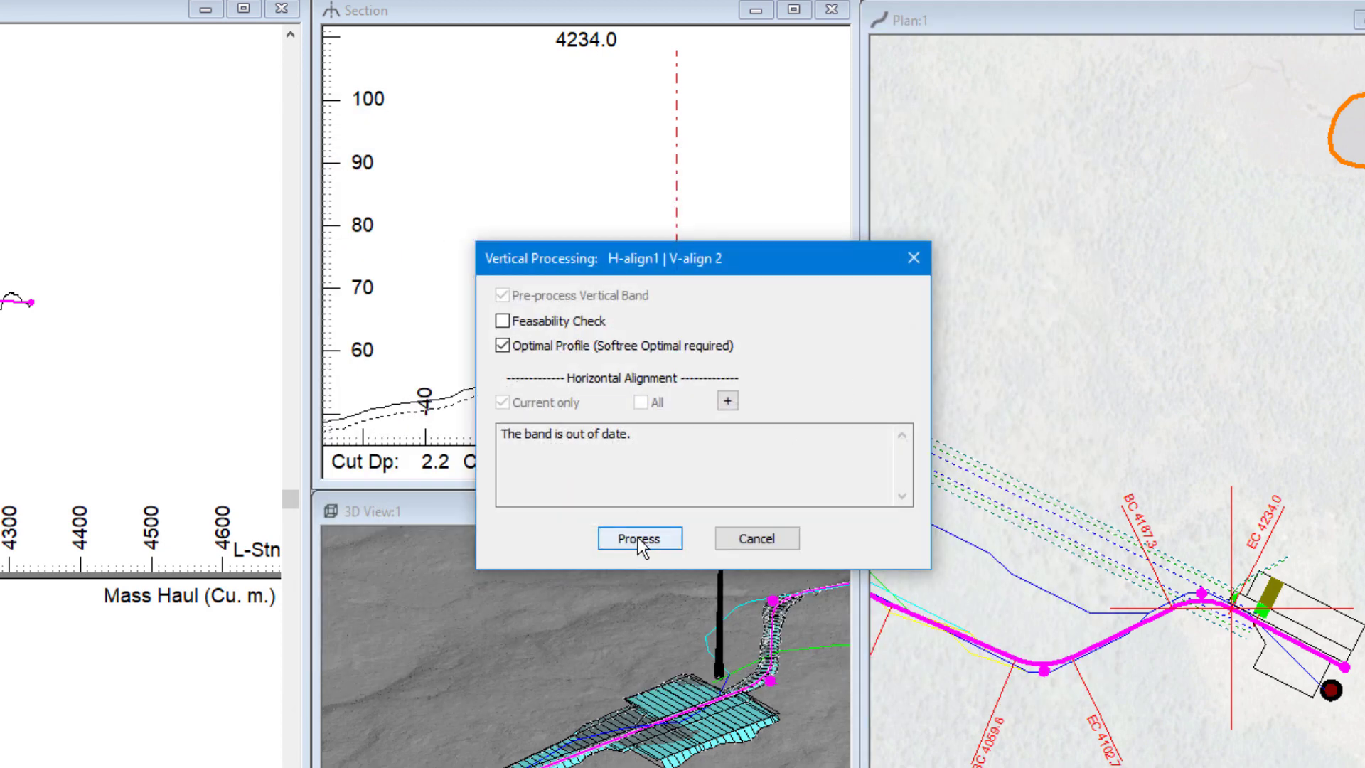
pyautogui.click(638, 538)
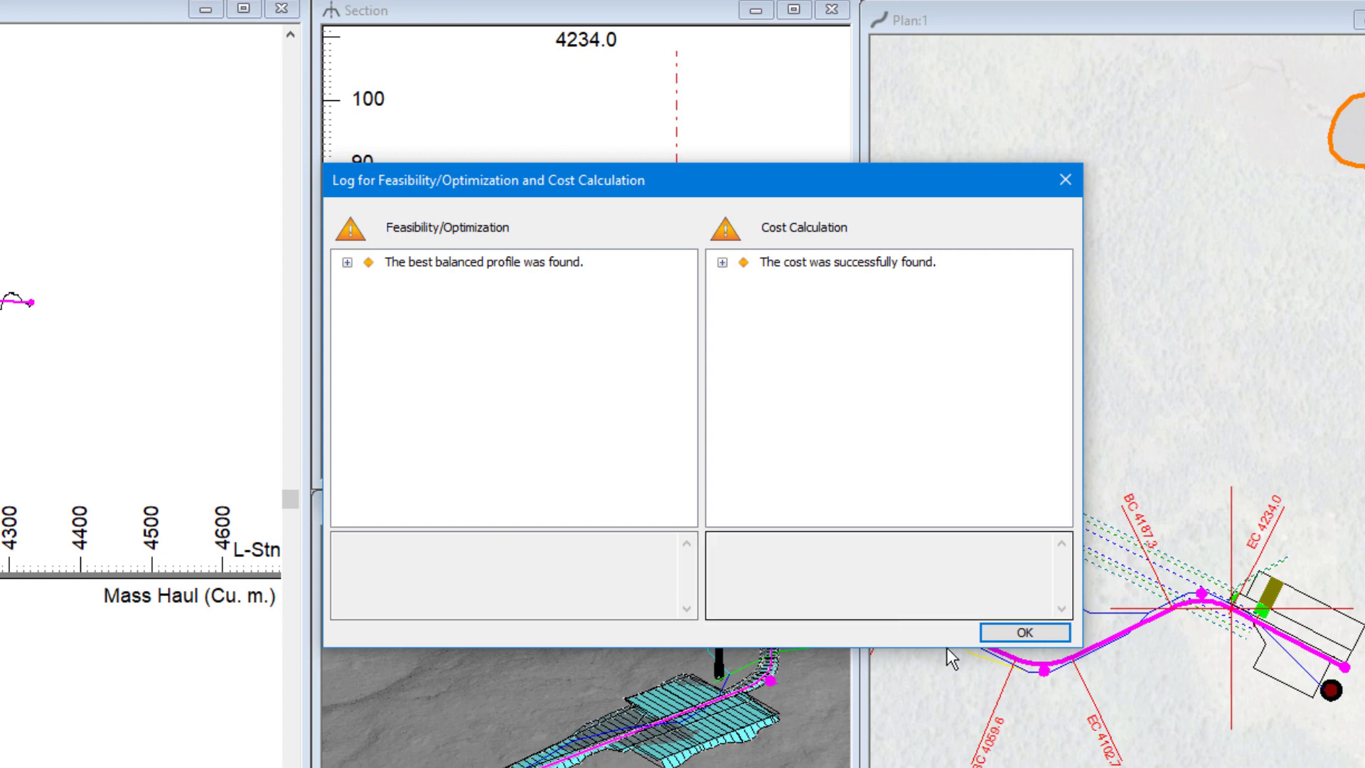
pyautogui.click(1024, 632)
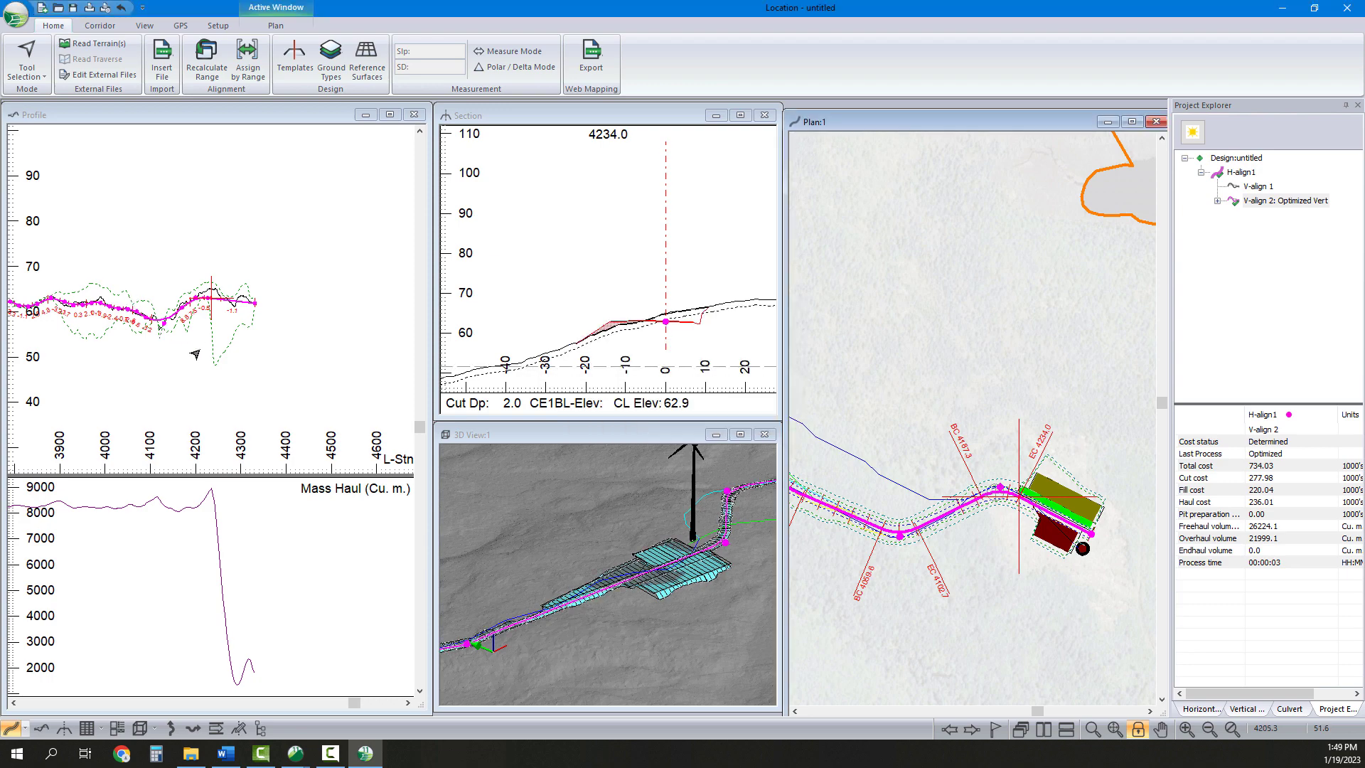
# Examine the optimized profile along the road, checking the linear grades through the turbine pad ranges.
pyautogui.click(213, 364)
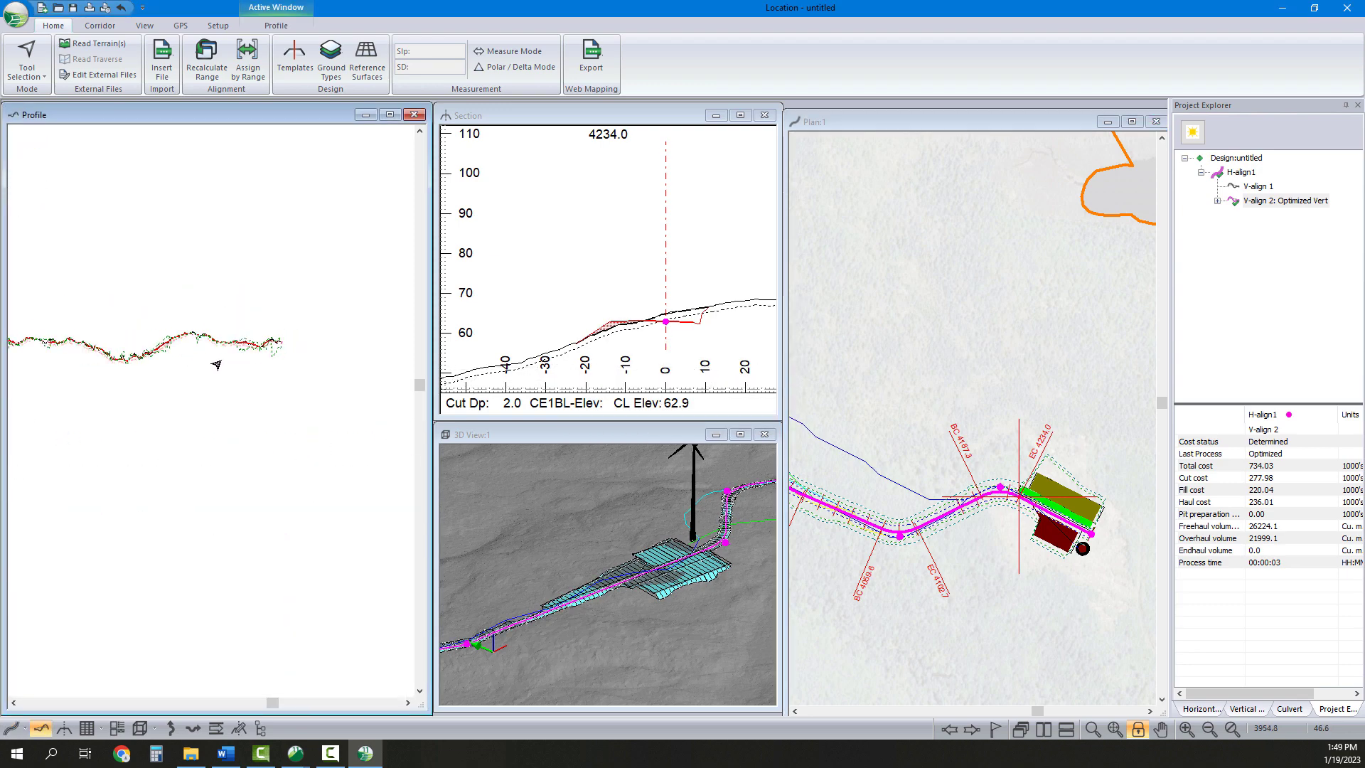
pyautogui.scroll(2, 206, 363)
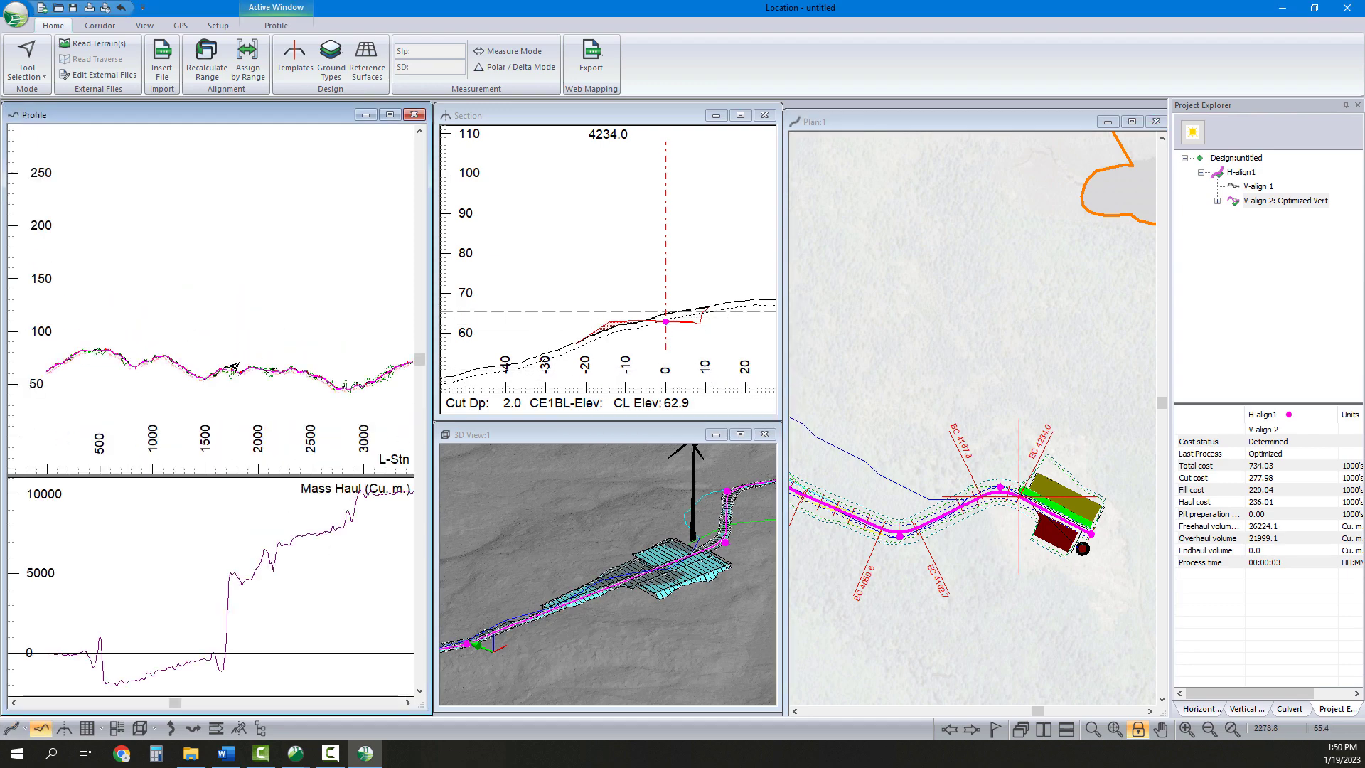
pyautogui.moveTo(261, 389)
pyautogui.mouseDown(button='middle')
pyautogui.moveTo(190, 384)
pyautogui.moveTo(262, 388)
pyautogui.mouseUp(button='middle')
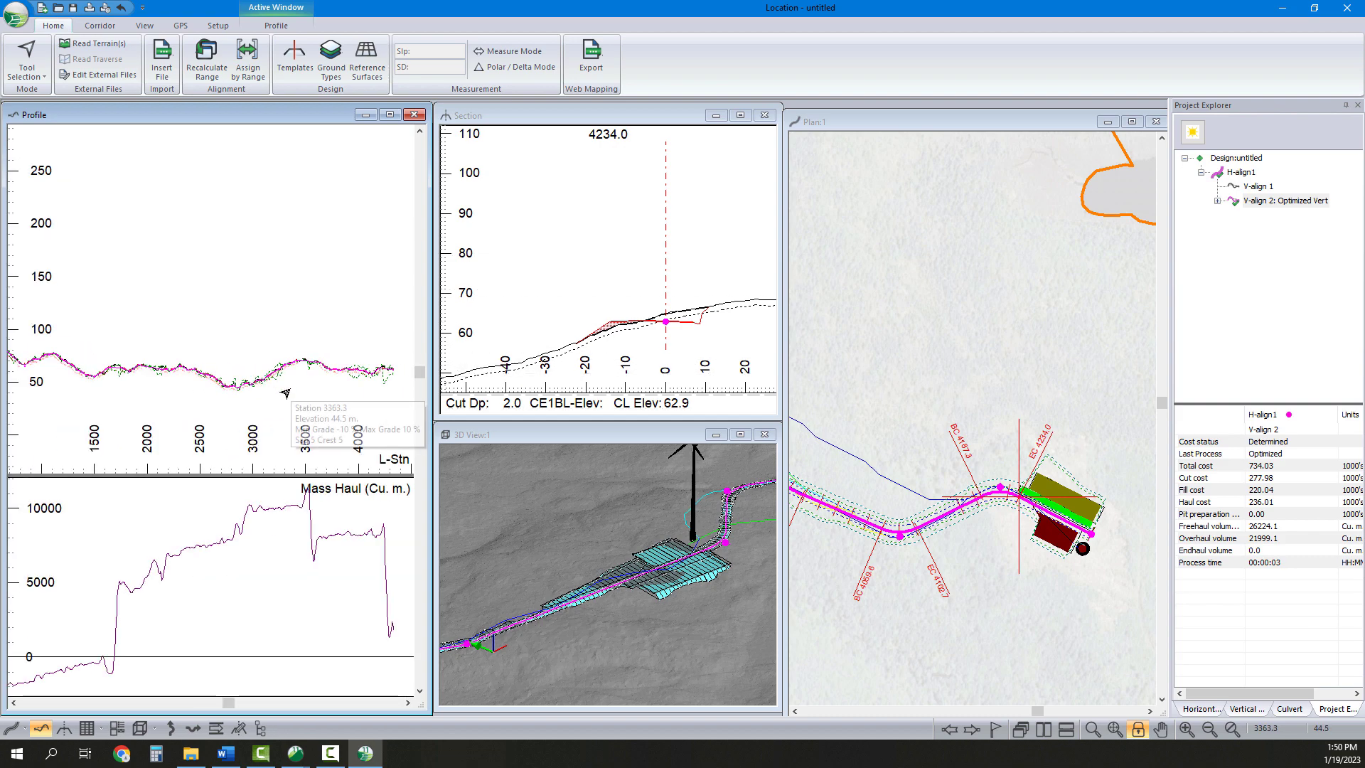
pyautogui.scroll(5, 169, 374)
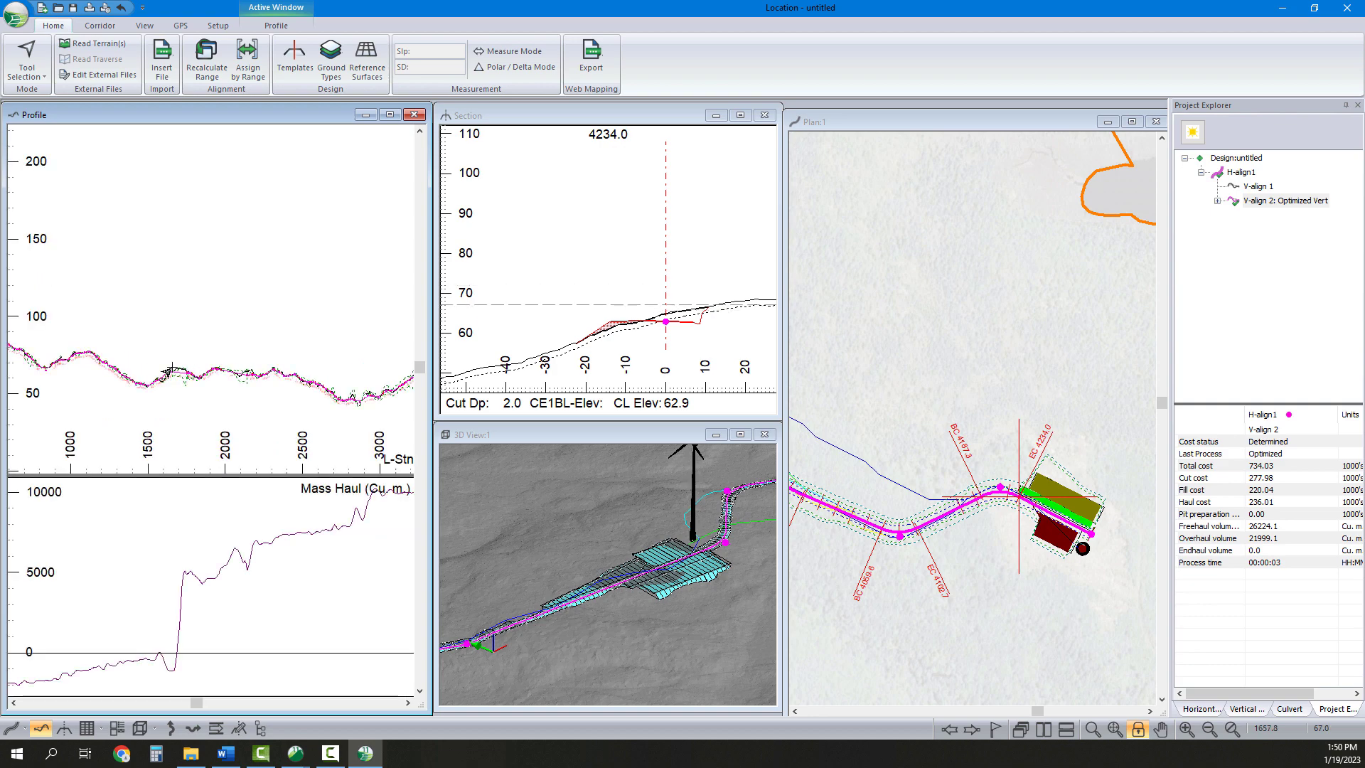
pyautogui.scroll(3, 168, 374)
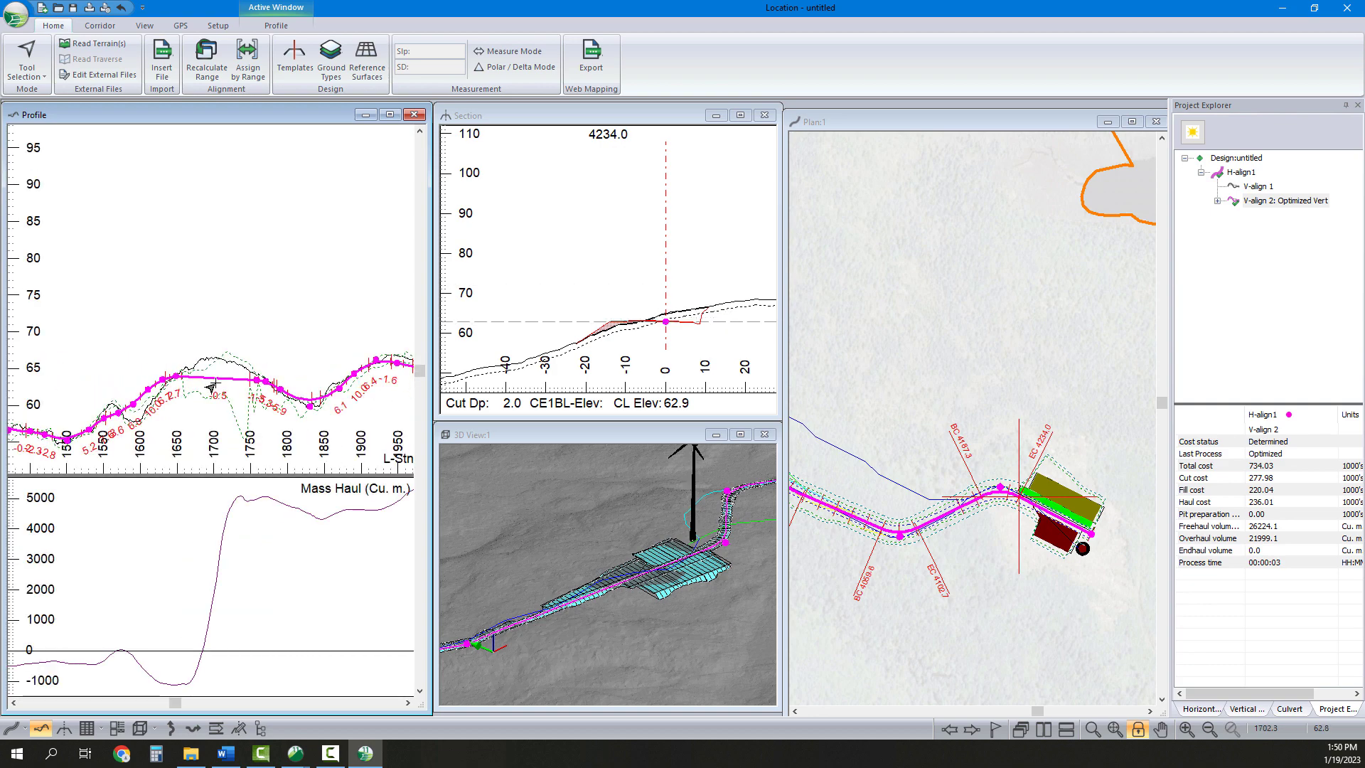
pyautogui.scroll(-5, 212, 387)
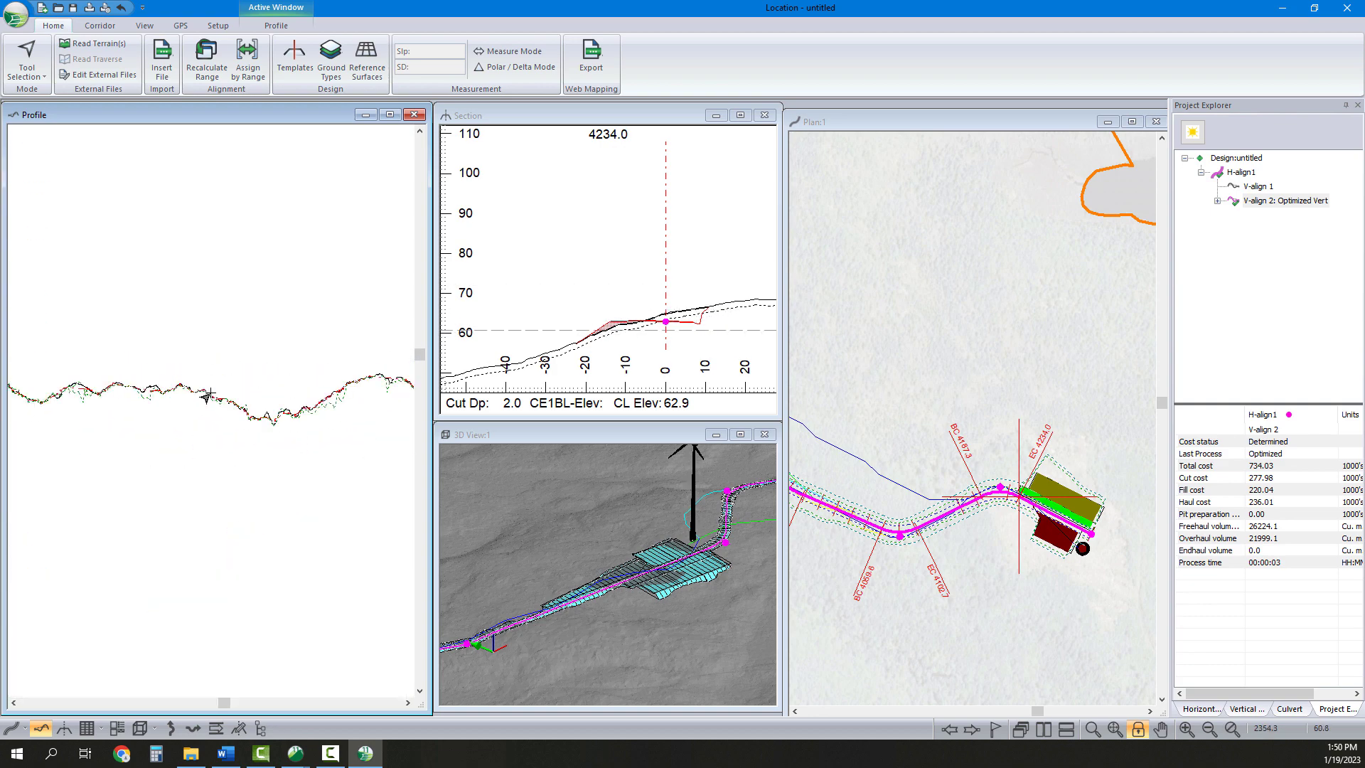
pyautogui.scroll(-2, 214, 398)
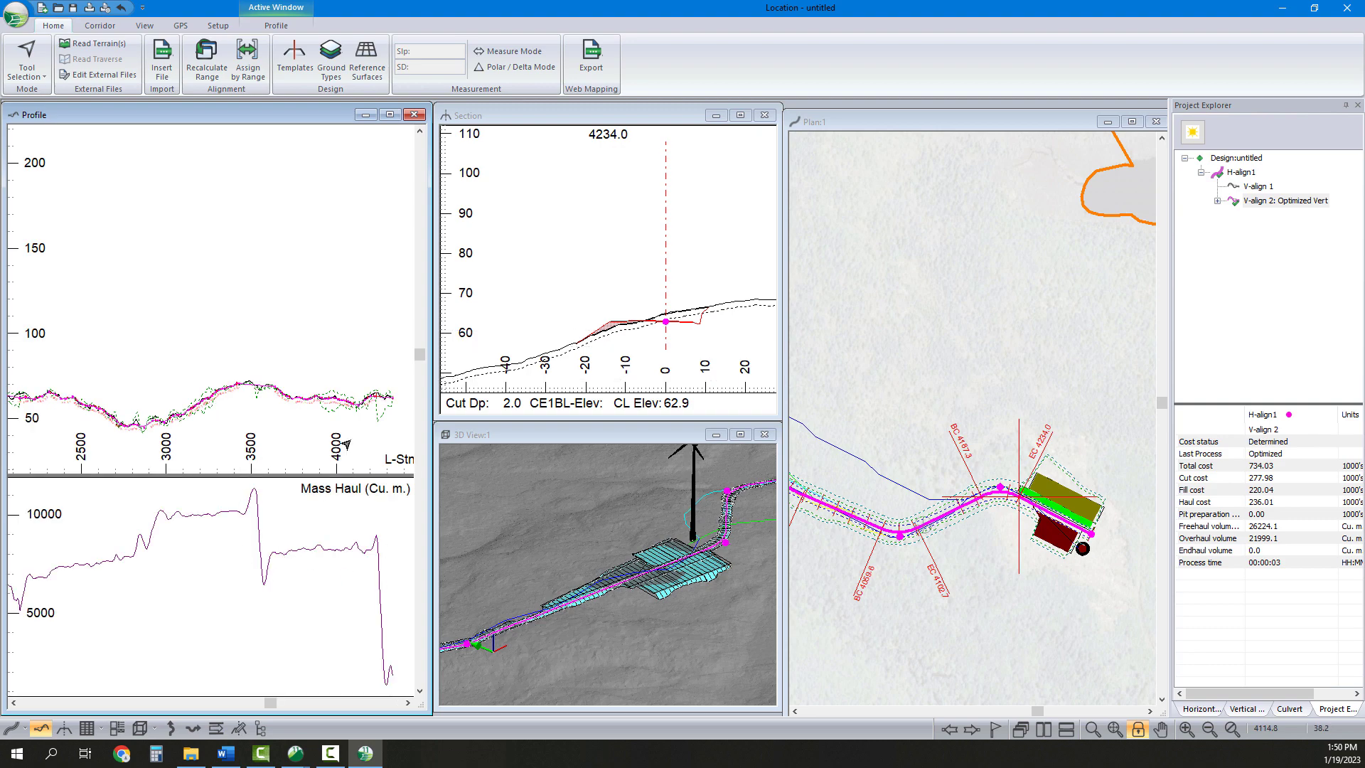
pyautogui.scroll(2, 346, 445)
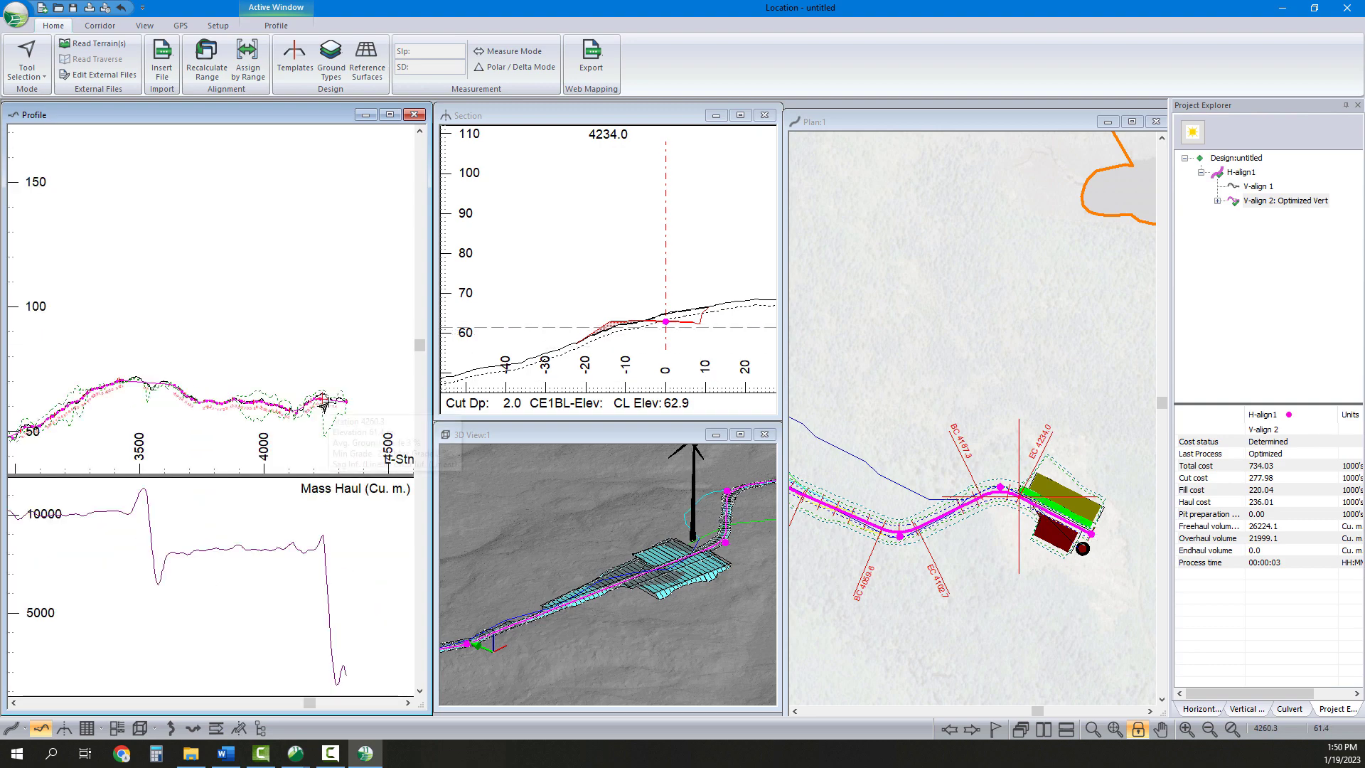
pyautogui.scroll(2, 265, 388)
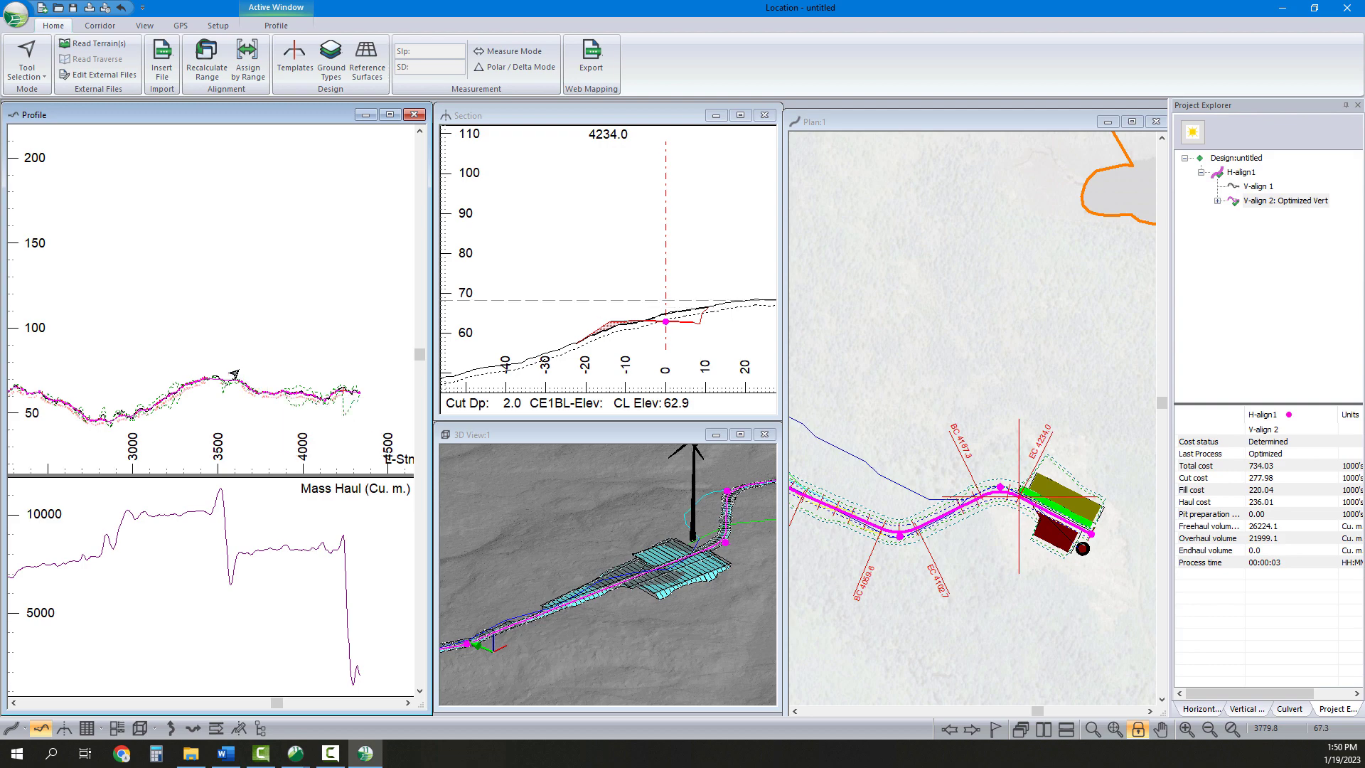
pyautogui.scroll(-1, 197, 361)
pyautogui.moveTo(197, 361); pyautogui.dragTo(244, 350, button='middle')
pyautogui.moveTo(57, 366); pyautogui.dragTo(349, 317, button='middle')
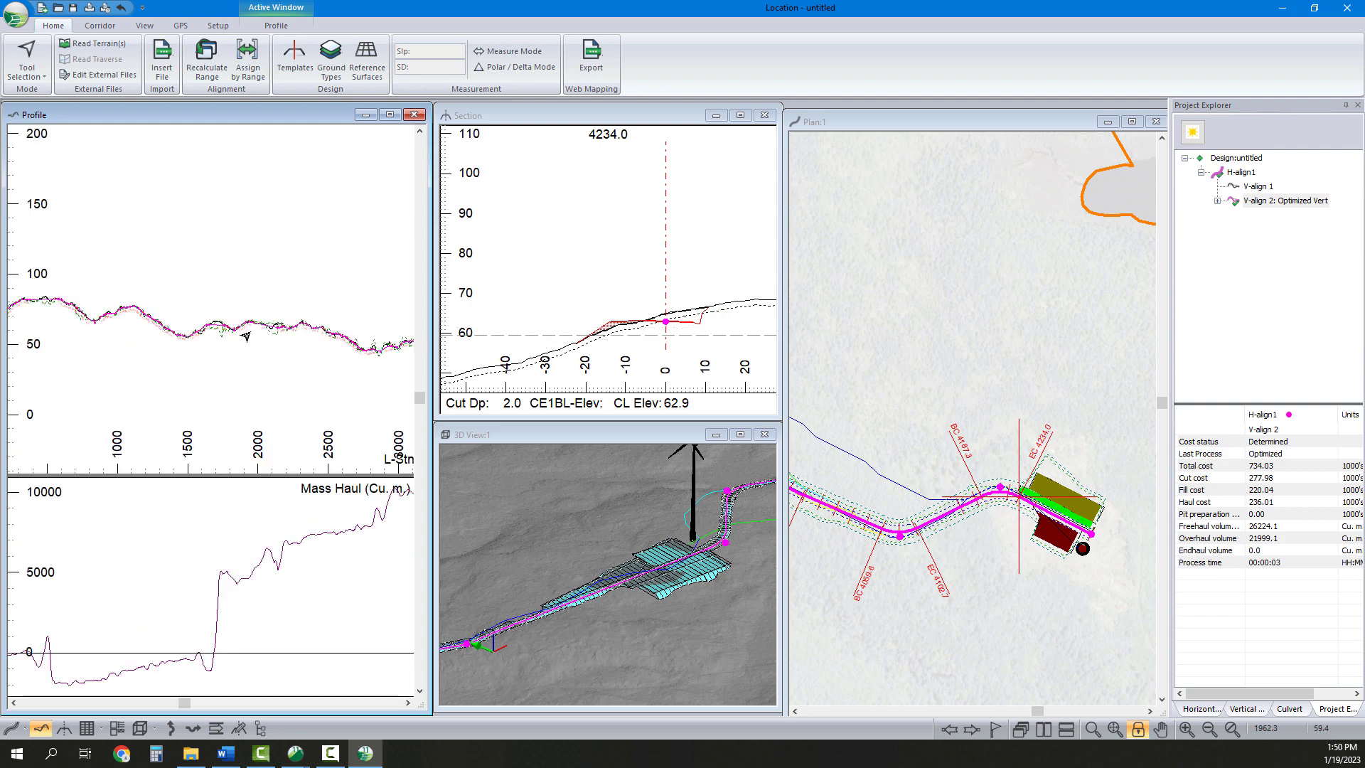
pyautogui.scroll(4, 294, 348)
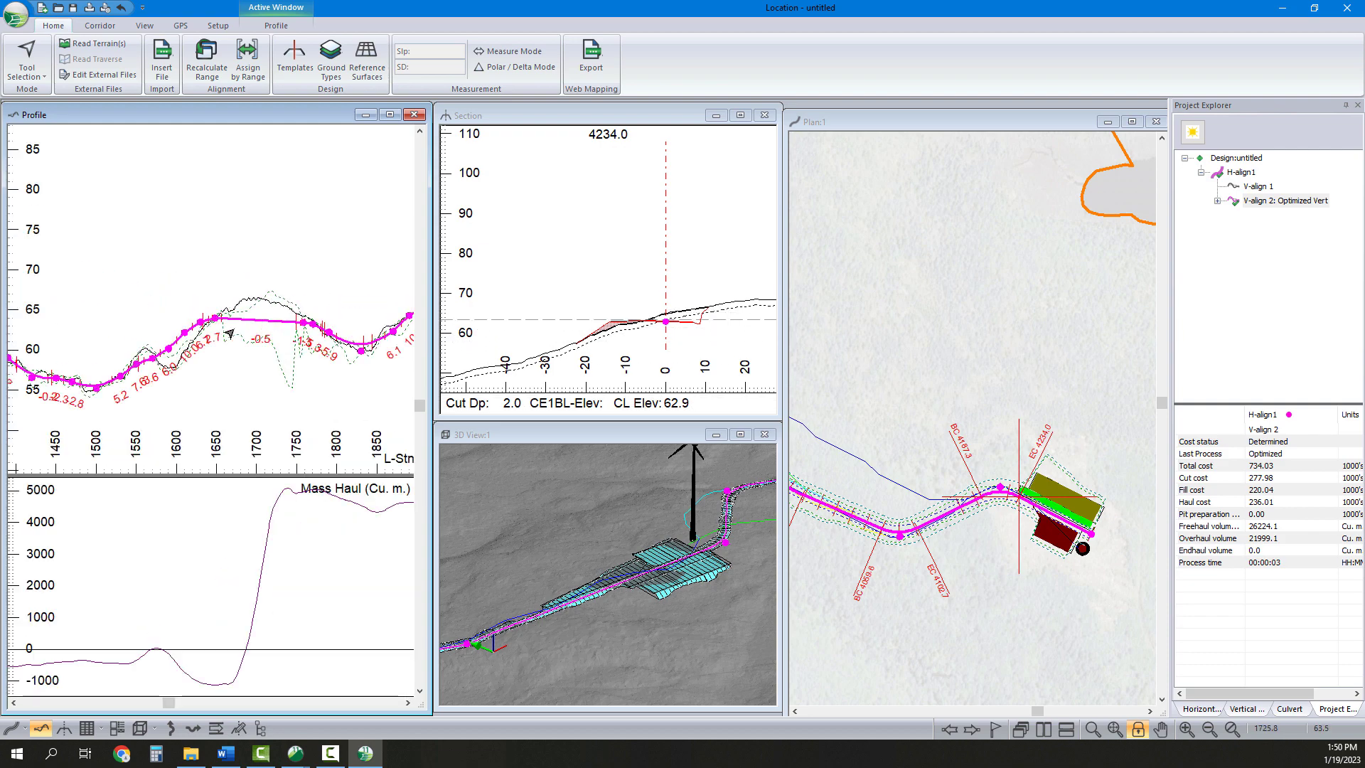
pyautogui.scroll(-2, 229, 332)
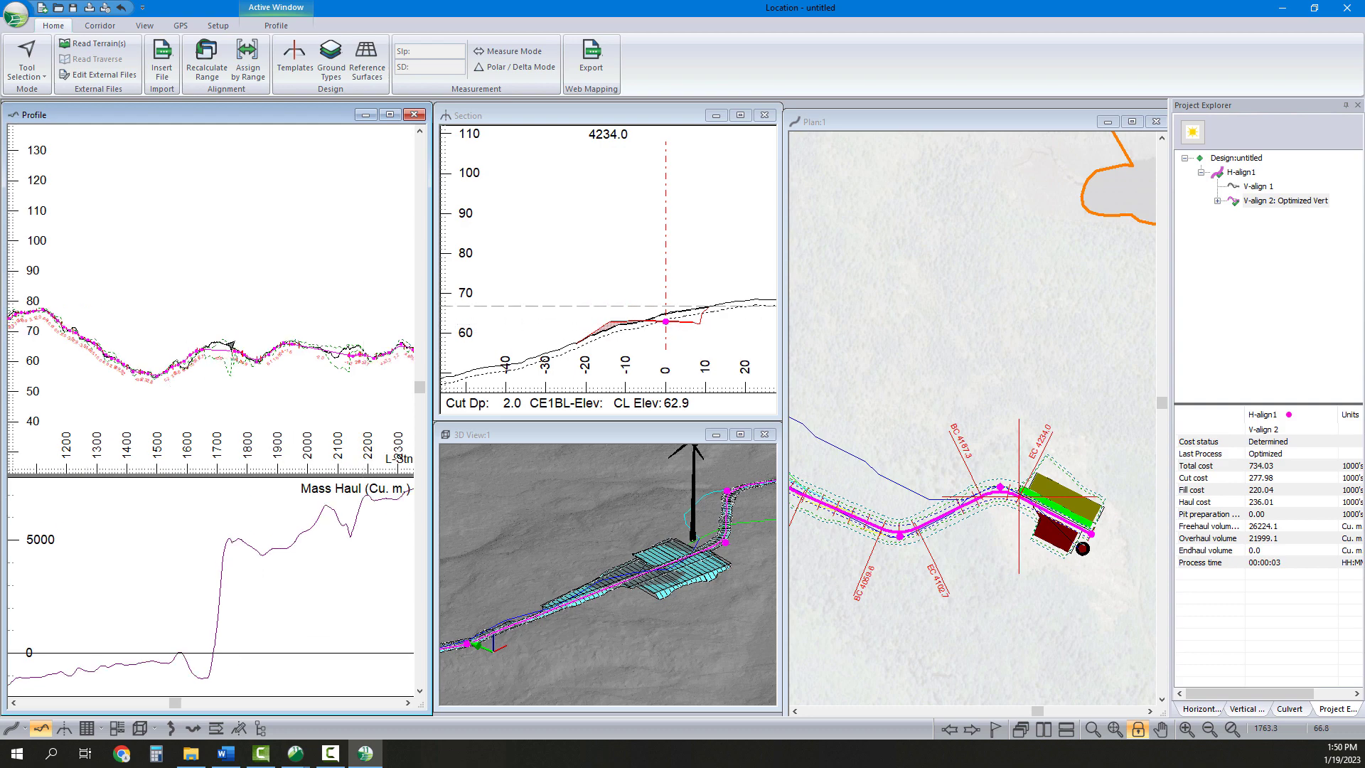
pyautogui.moveTo(235, 364); pyautogui.dragTo(172, 382, button='middle')
pyautogui.moveTo(226, 368)
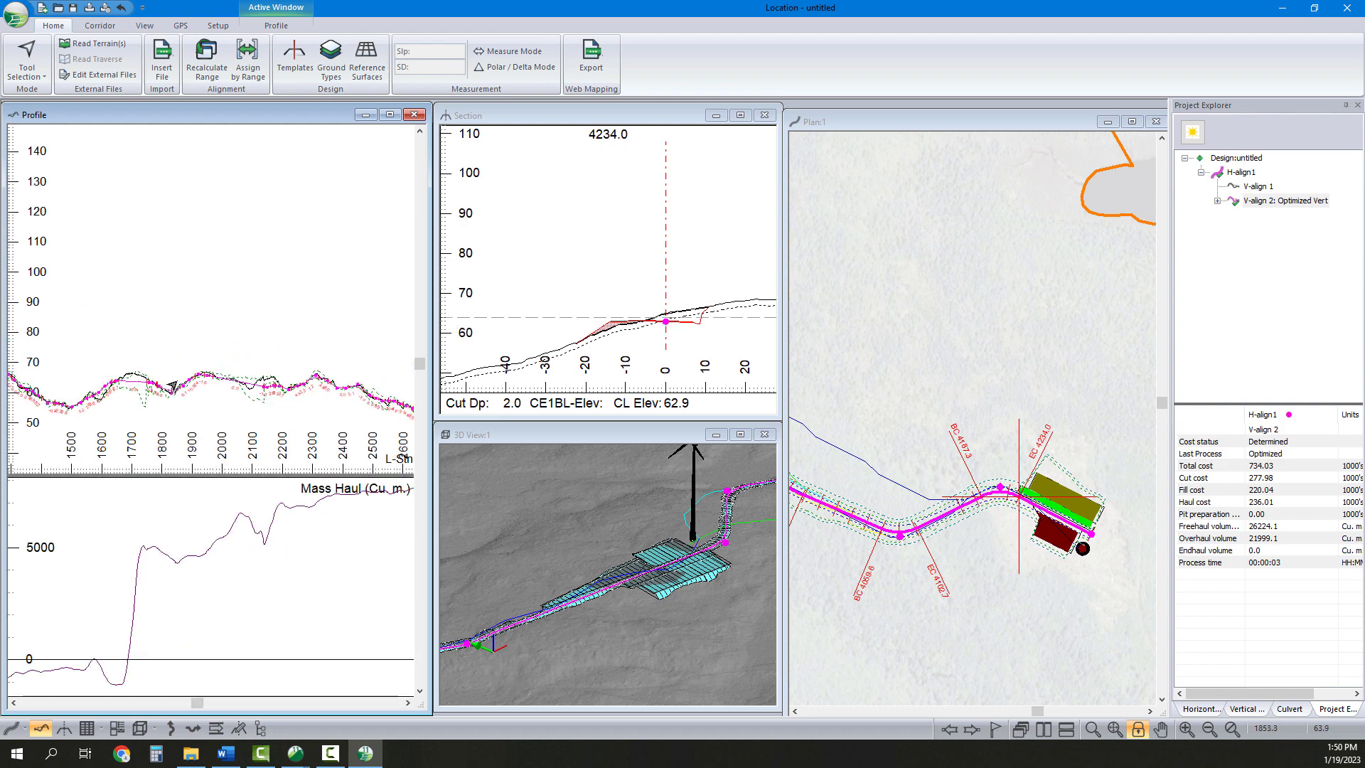
# Make station 1740 current and inspect its cross-section and the adjacent turbine pad in 3D.
pyautogui.click(142, 388)
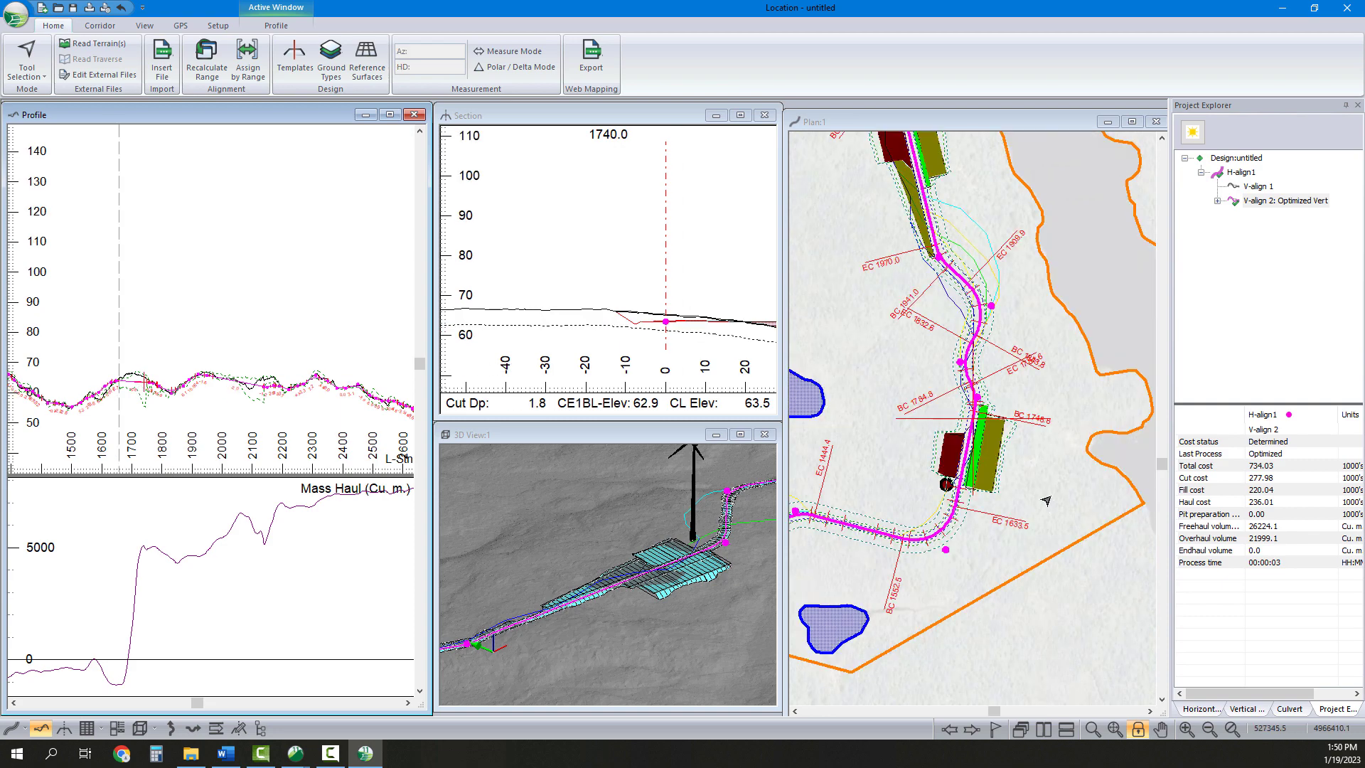
pyautogui.click(674, 334)
pyautogui.scroll(-1, 592, 312)
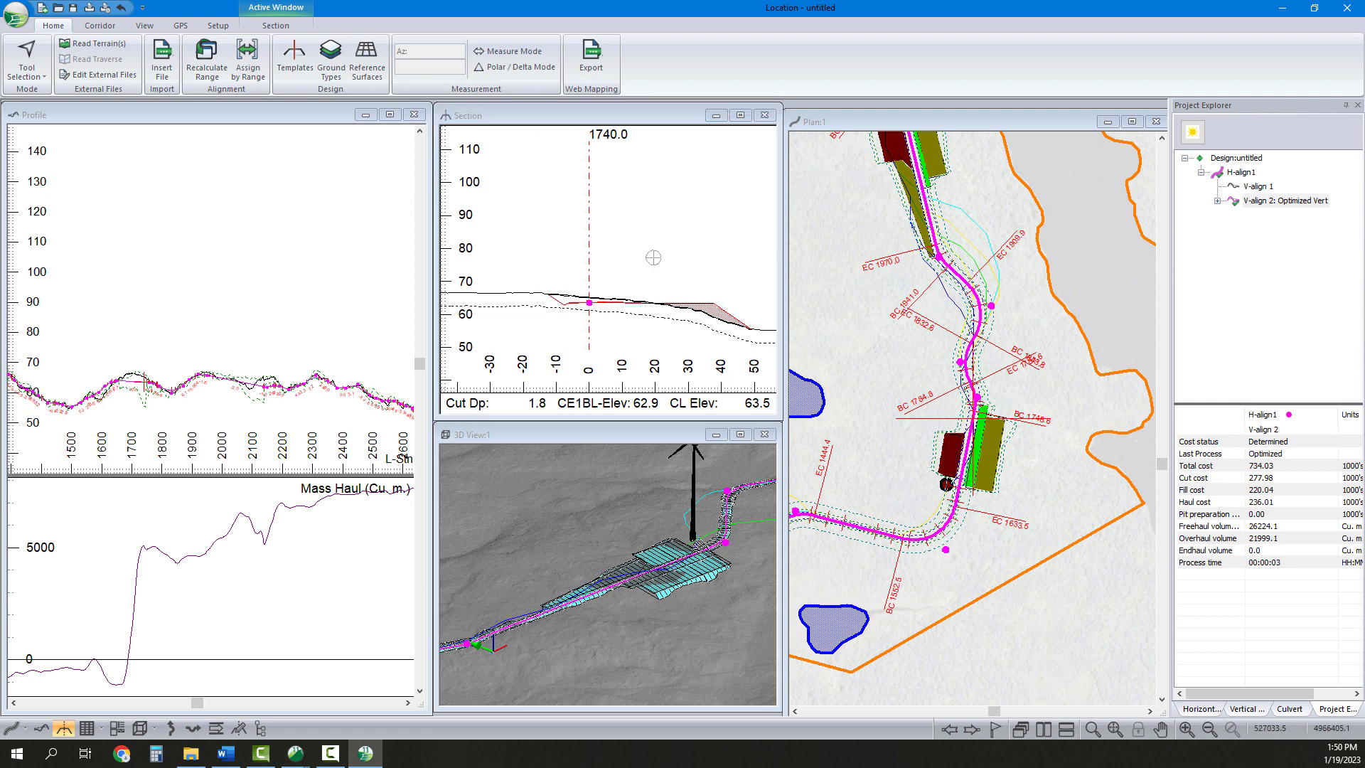
pyautogui.moveTo(686, 551); pyautogui.dragTo(624, 638)
pyautogui.scroll(5, 625, 635)
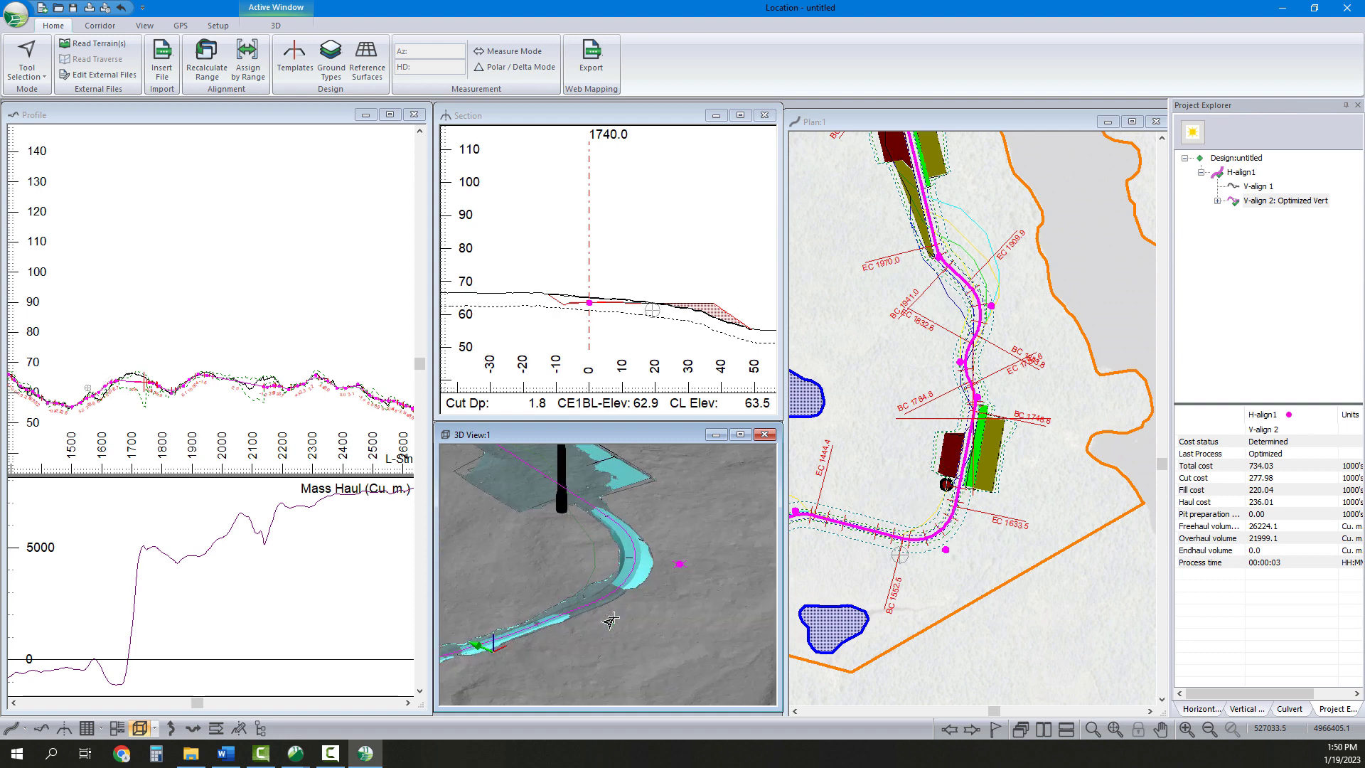
pyautogui.scroll(-4, 514, 644)
pyautogui.scroll(4, 580, 587)
pyautogui.scroll(-1, 579, 586)
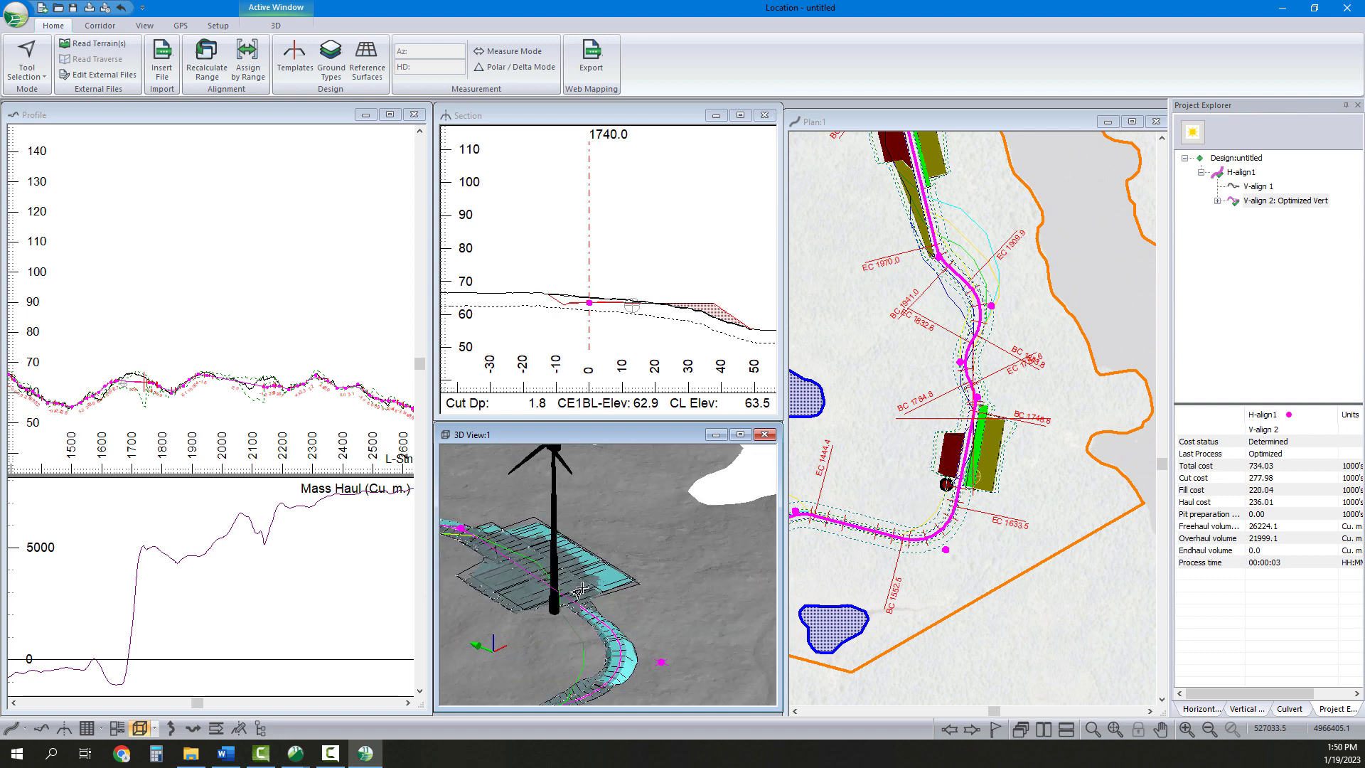
pyautogui.scroll(-2, 582, 590)
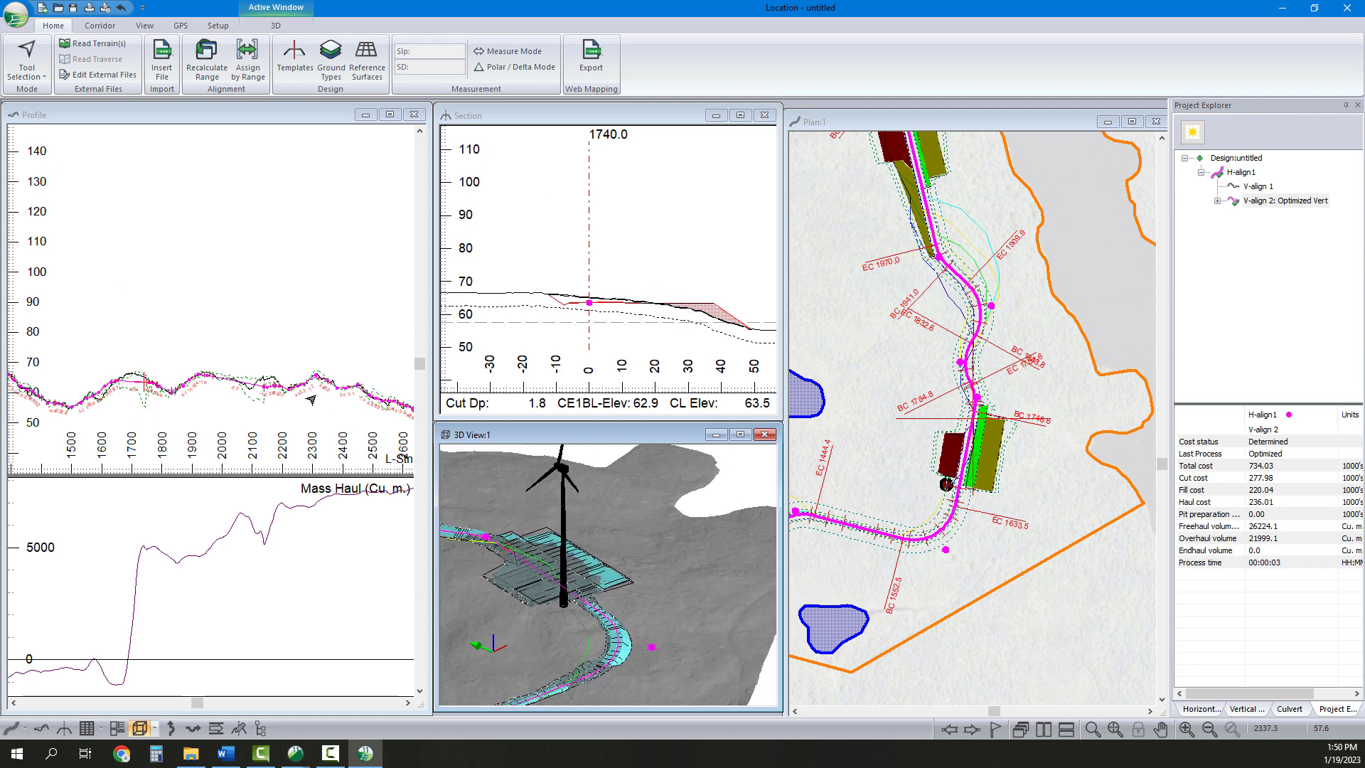
# Examine the profile beyond station 1800 and follow the road in 3D past the remaining pads to the final turbine.
pyautogui.click(206, 392)
pyautogui.scroll(-3, 213, 398)
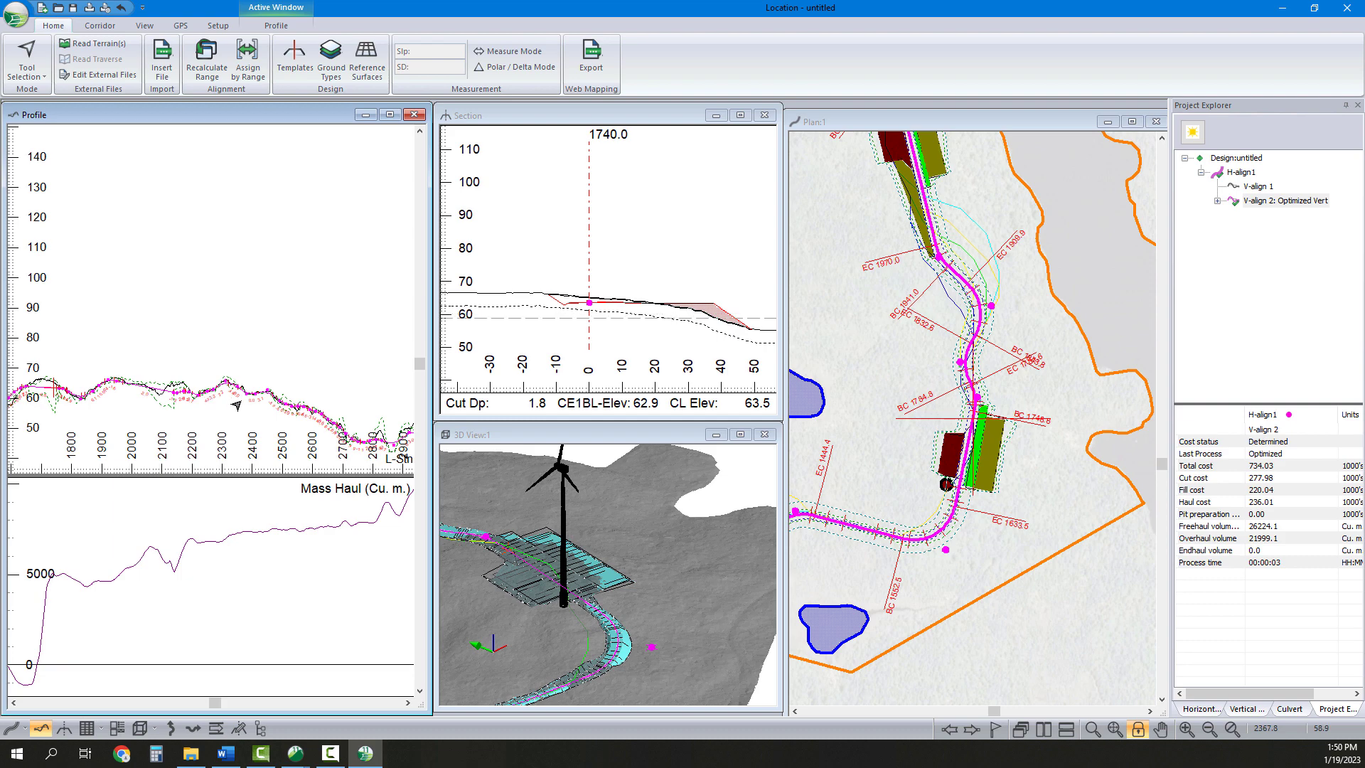
pyautogui.click(595, 611)
pyautogui.moveTo(595, 611); pyautogui.dragTo(627, 457)
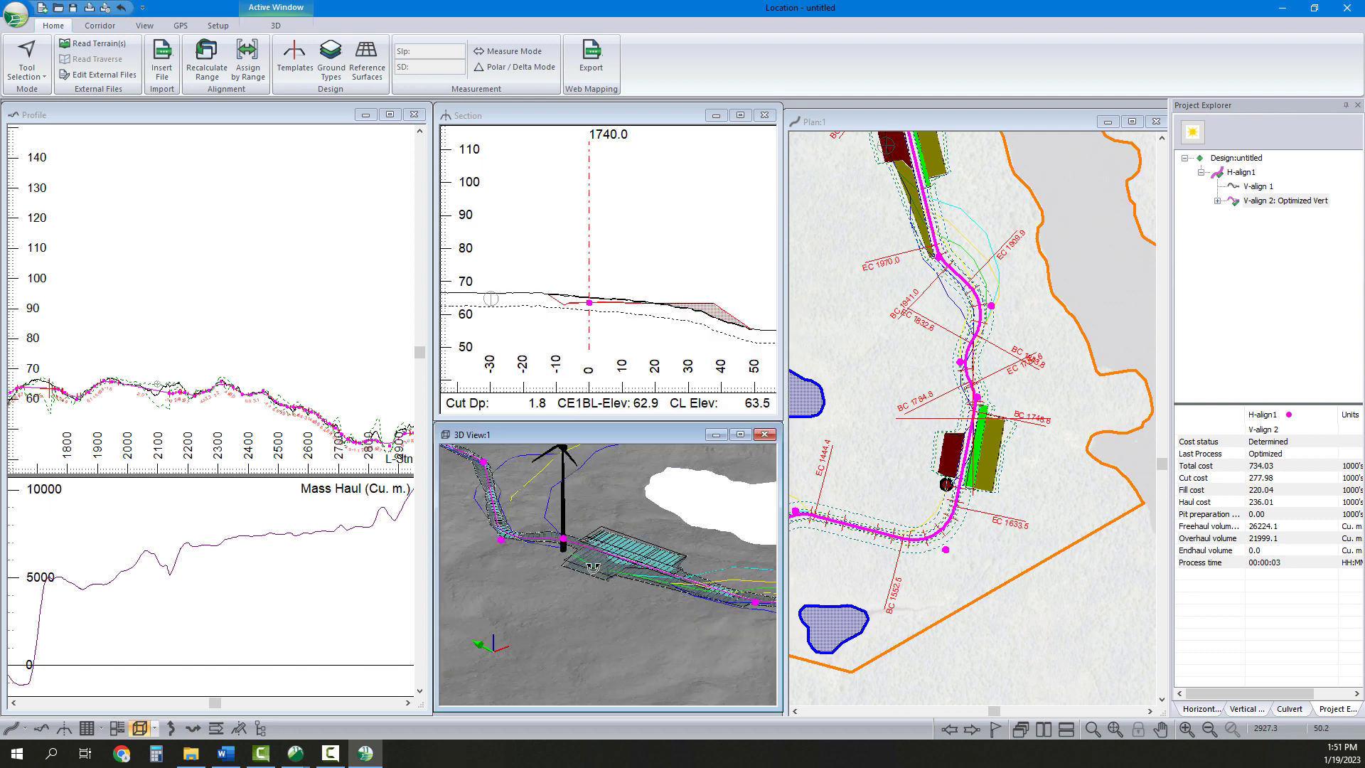
pyautogui.moveTo(592, 568); pyautogui.dragTo(656, 558)
pyautogui.scroll(-3, 656, 552)
pyautogui.moveTo(646, 533); pyautogui.dragTo(617, 609, button='middle')
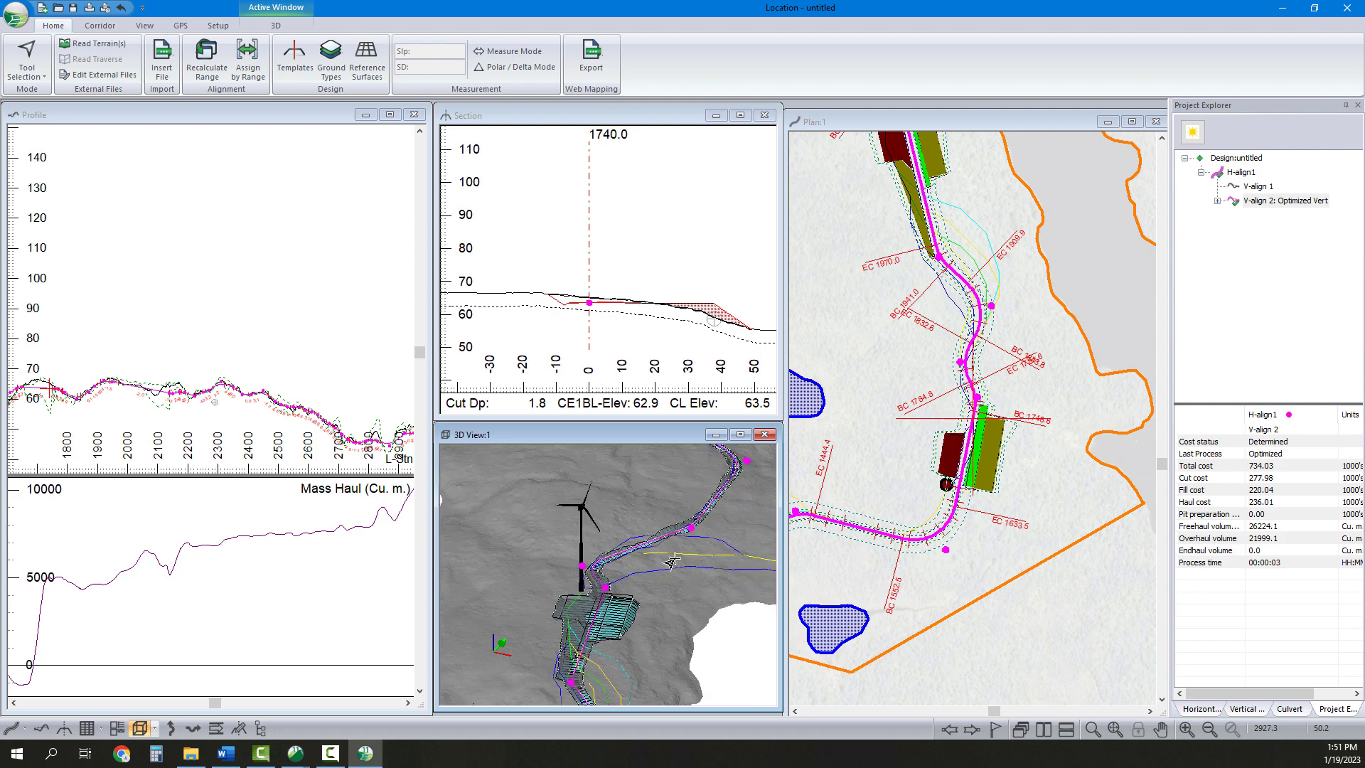
pyautogui.moveTo(694, 546); pyautogui.dragTo(636, 606, button='middle')
pyautogui.scroll(3, 626, 599)
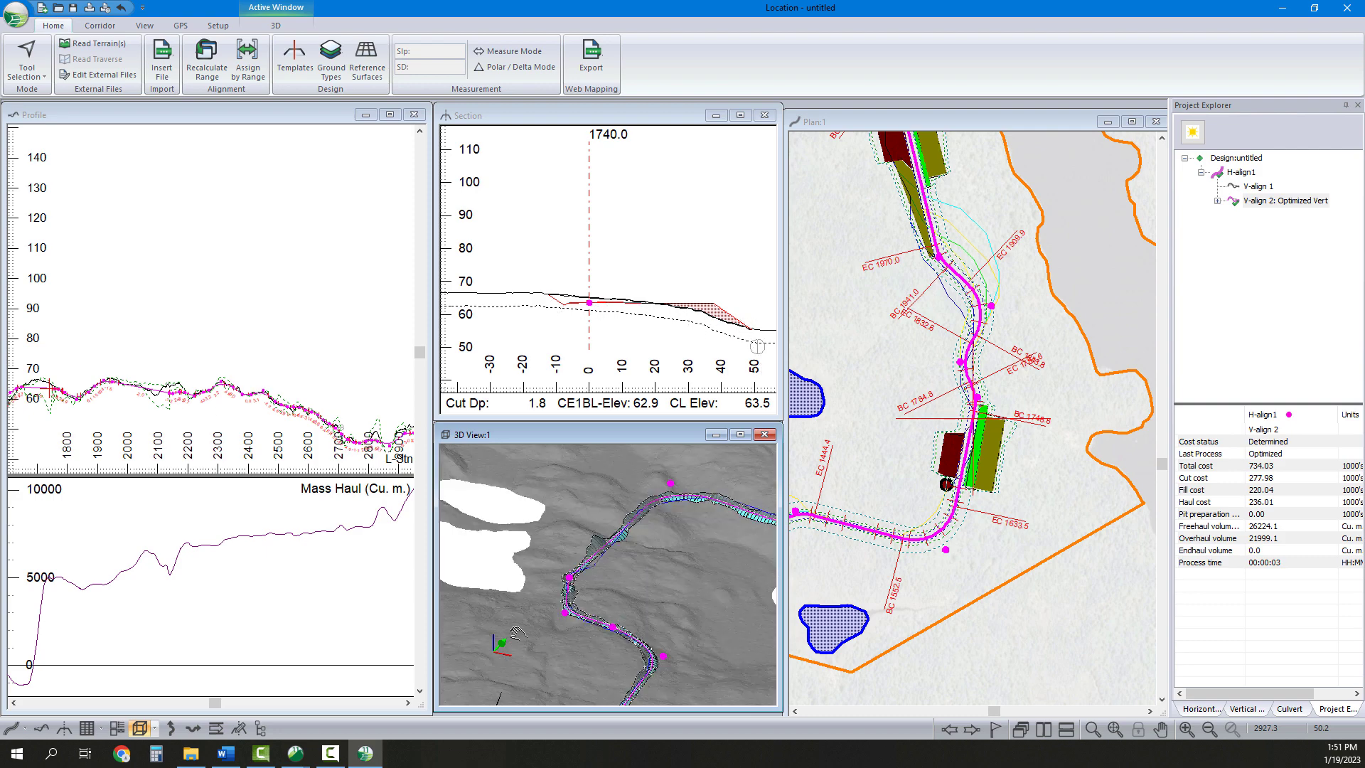
pyautogui.moveTo(517, 632)
pyautogui.mouseDown()
pyautogui.moveTo(612, 625)
pyautogui.moveTo(586, 620)
pyautogui.mouseUp()
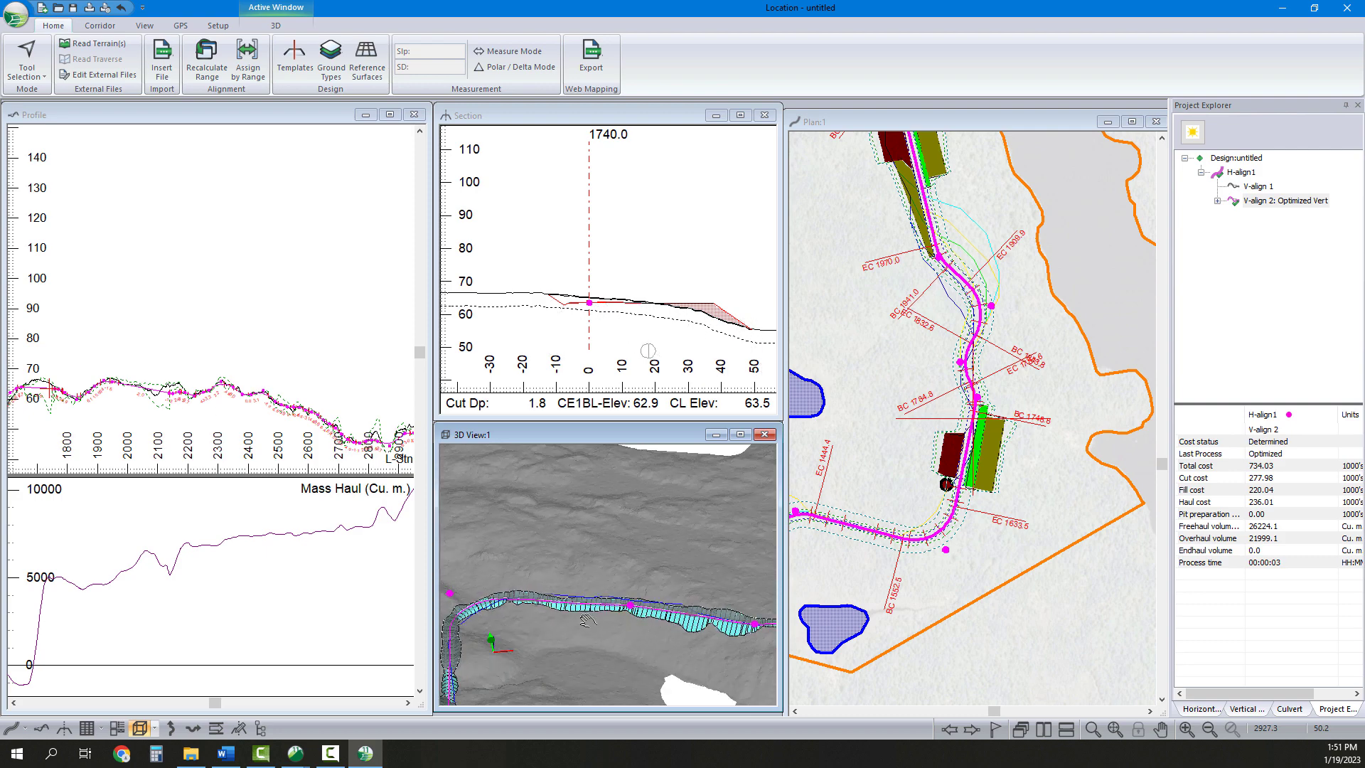
pyautogui.moveTo(586, 620); pyautogui.dragTo(490, 610, button='middle')
pyautogui.moveTo(670, 640); pyautogui.dragTo(477, 526, button='middle')
pyautogui.scroll(-4, 611, 562)
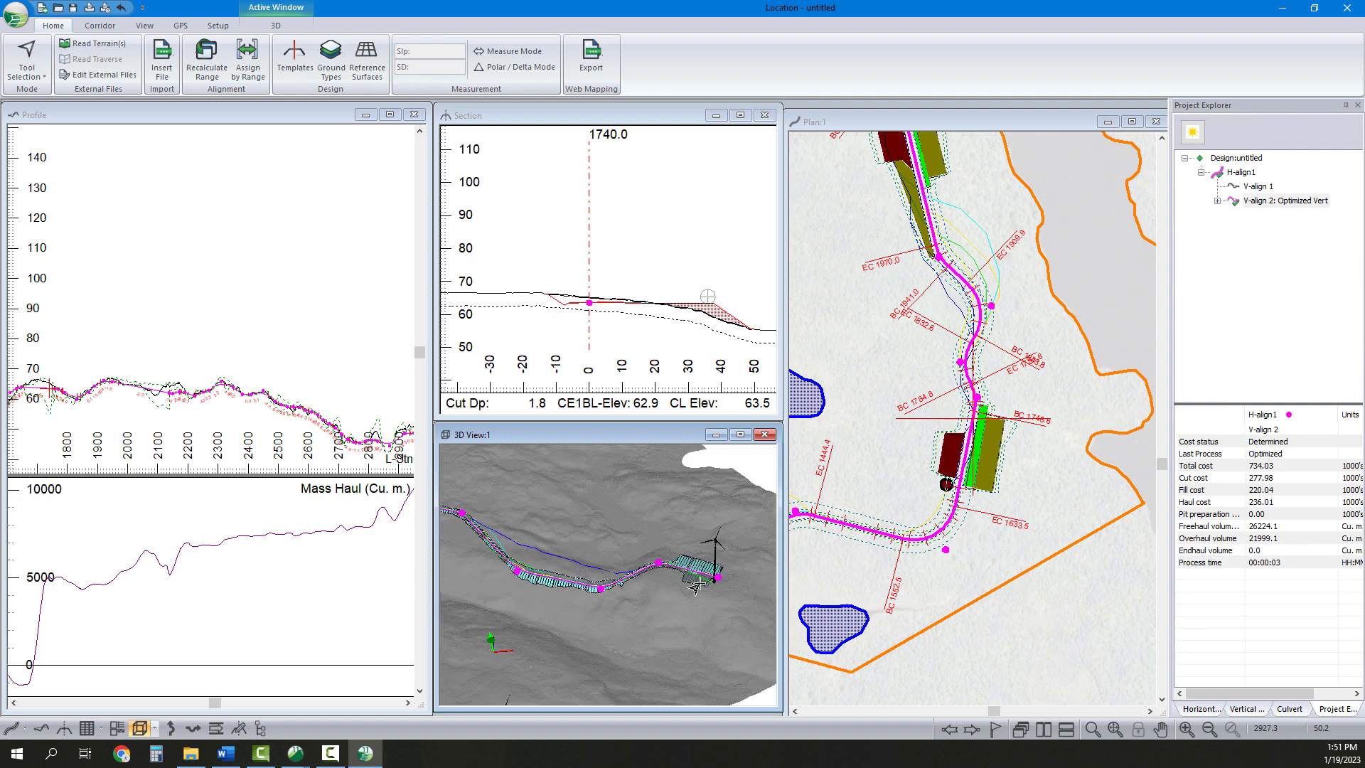
pyautogui.moveTo(698, 583); pyautogui.dragTo(590, 535)
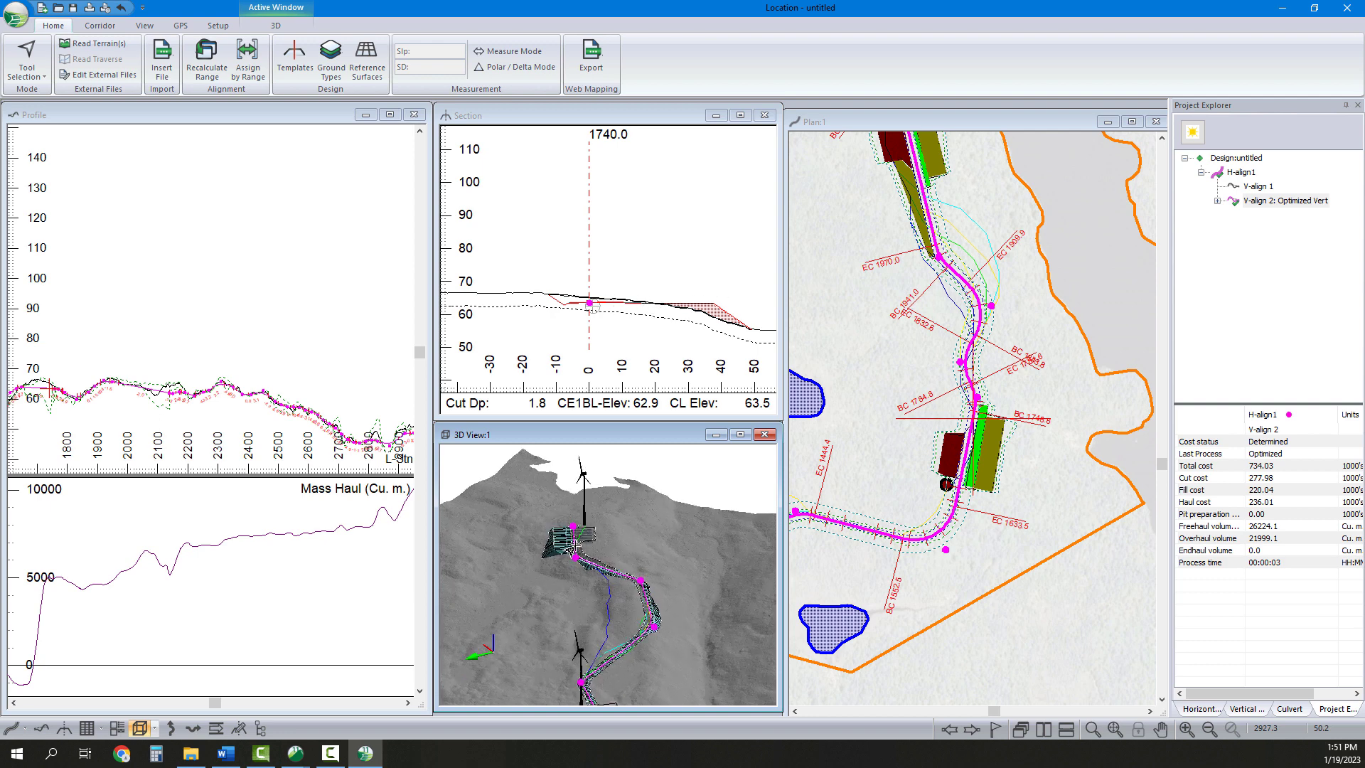
# Inspect the final turbine pad around station 4245 in the profile, cross-section and 3D view.
pyautogui.click(342, 702)
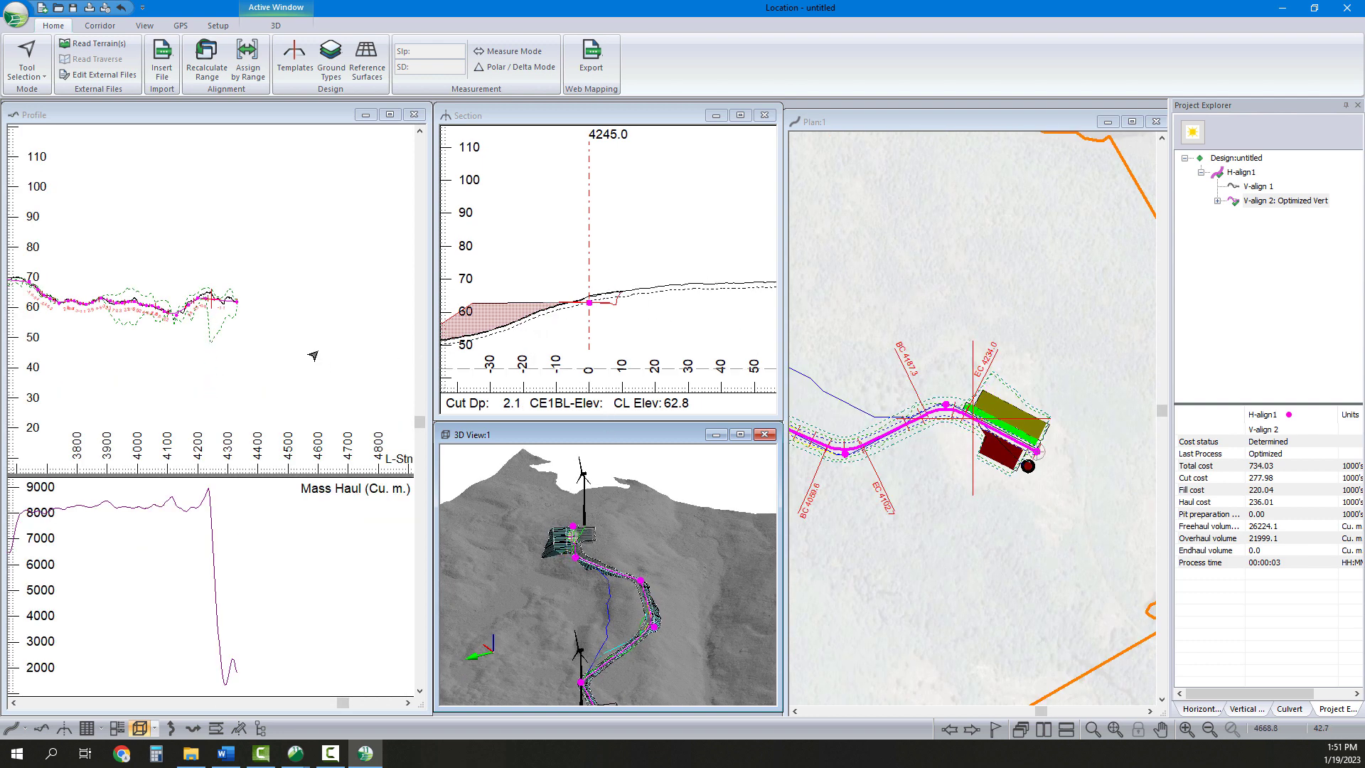
pyautogui.scroll(5, 600, 538)
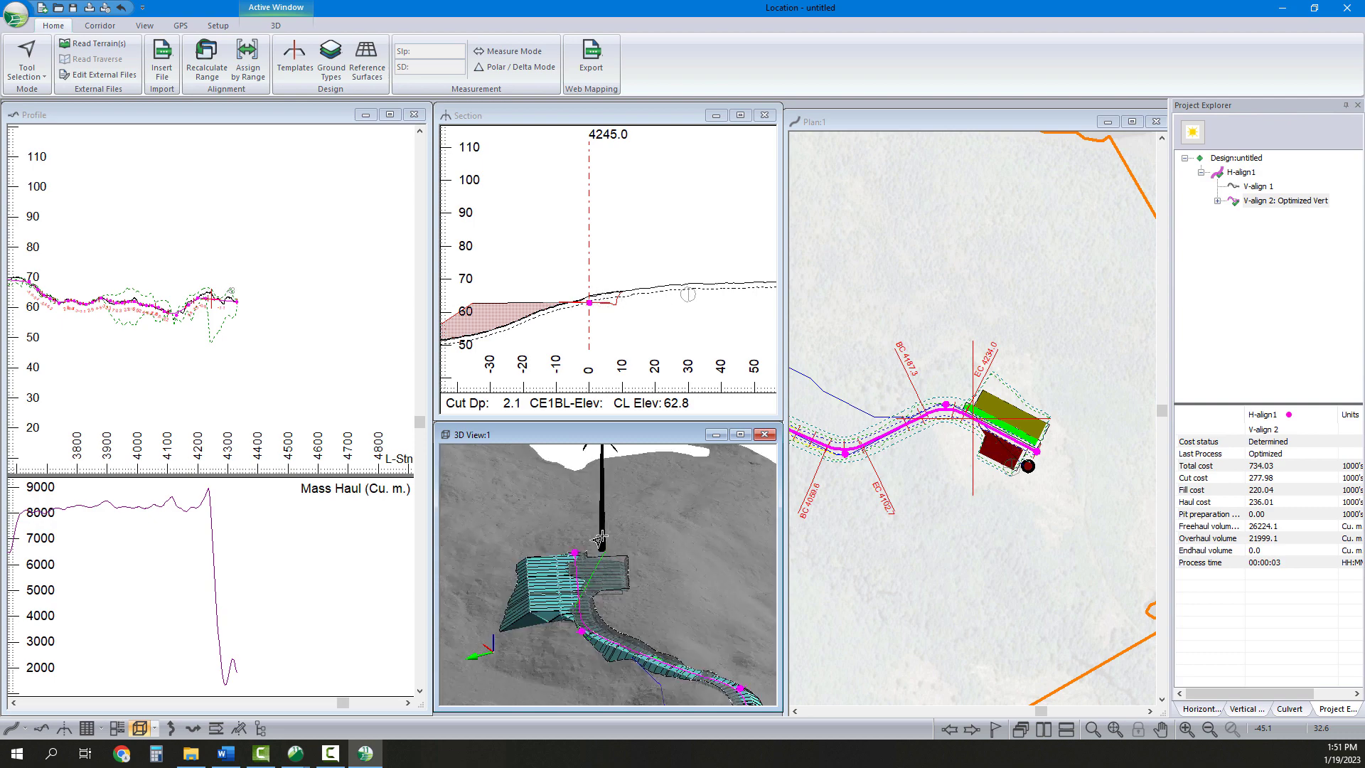
pyautogui.moveTo(601, 538); pyautogui.dragTo(643, 570)
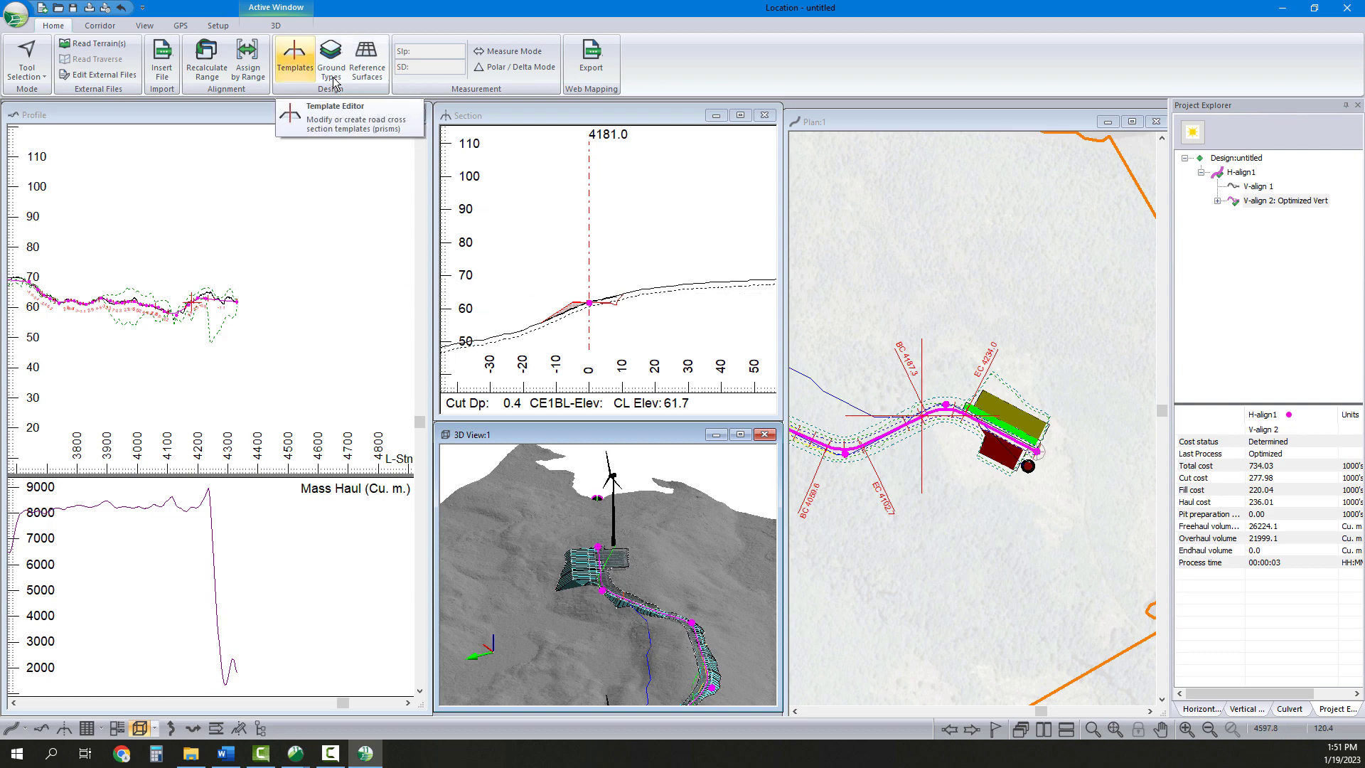
# Add a pit to the alignment's range parameters with its access at station 4181.
pyautogui.click(248, 67)
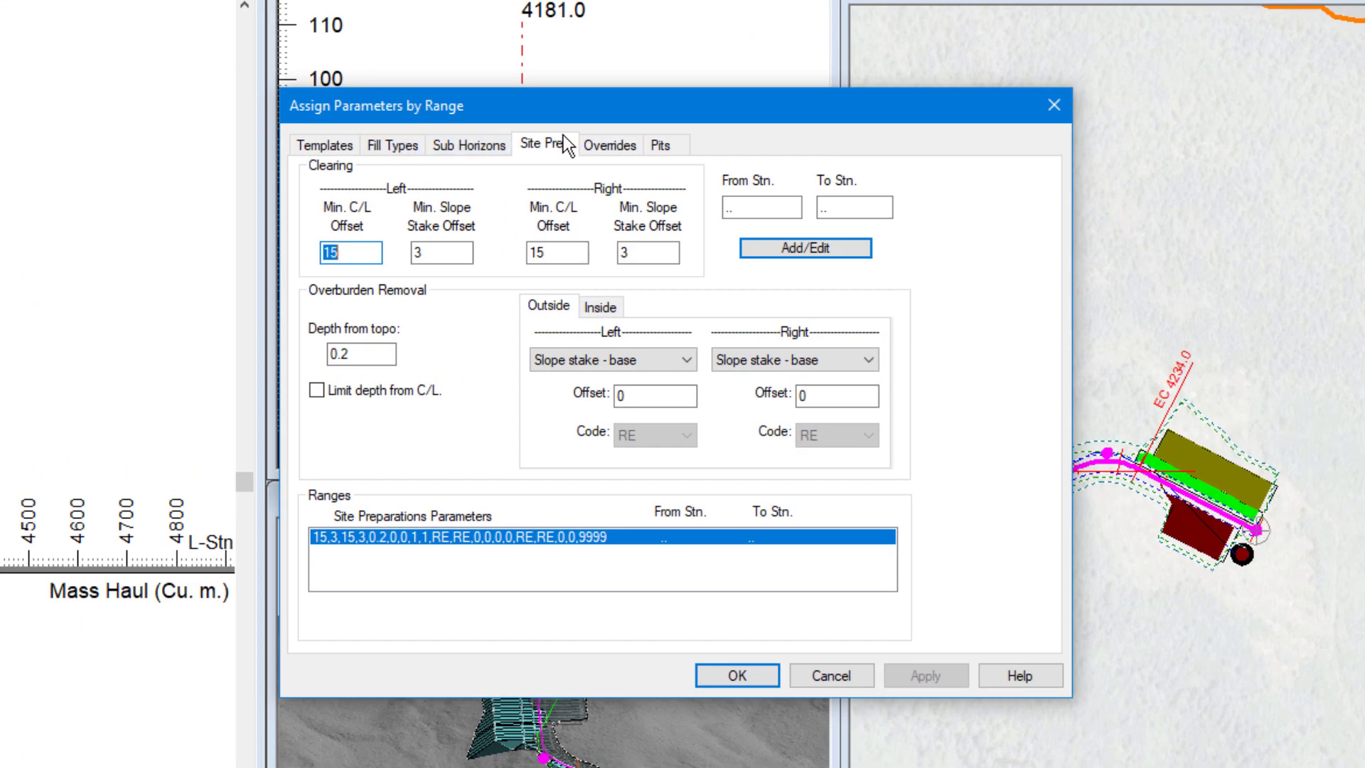
pyautogui.click(661, 144)
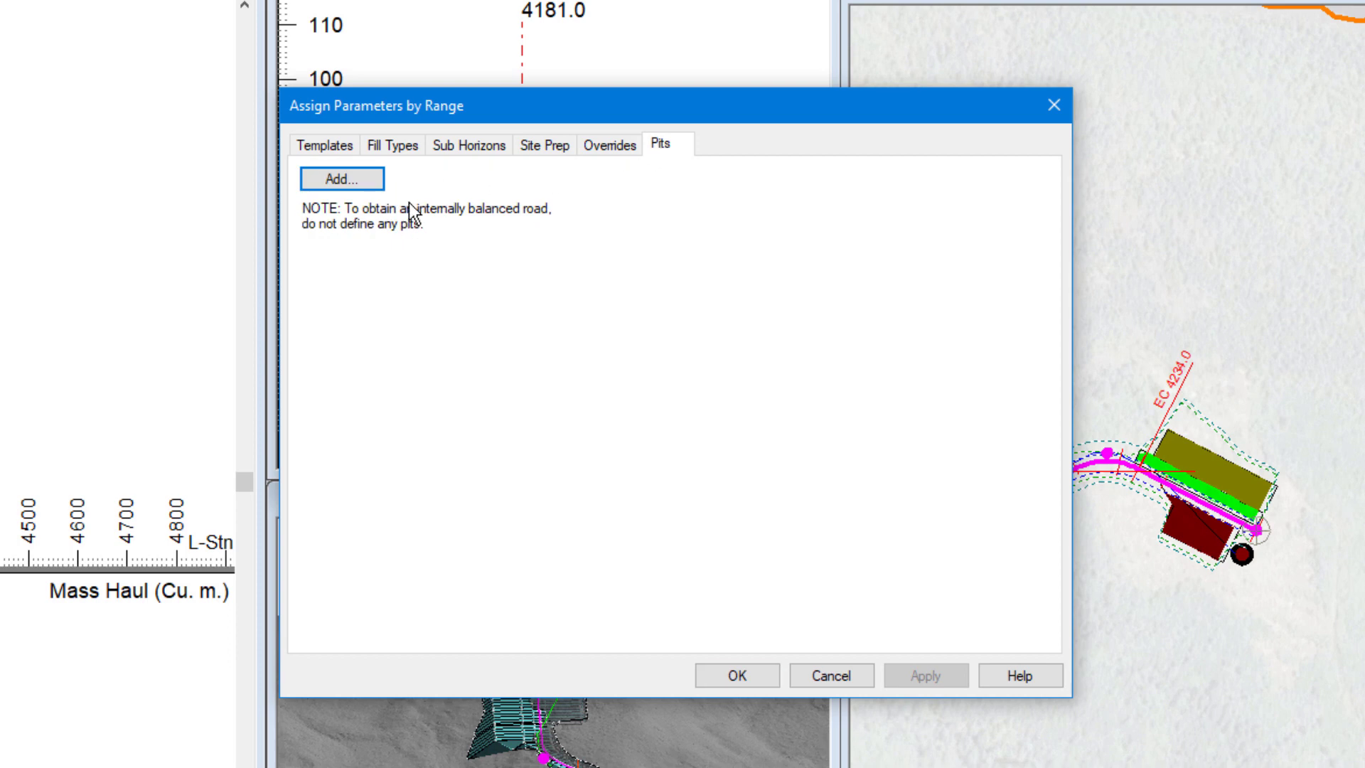
pyautogui.click(361, 185)
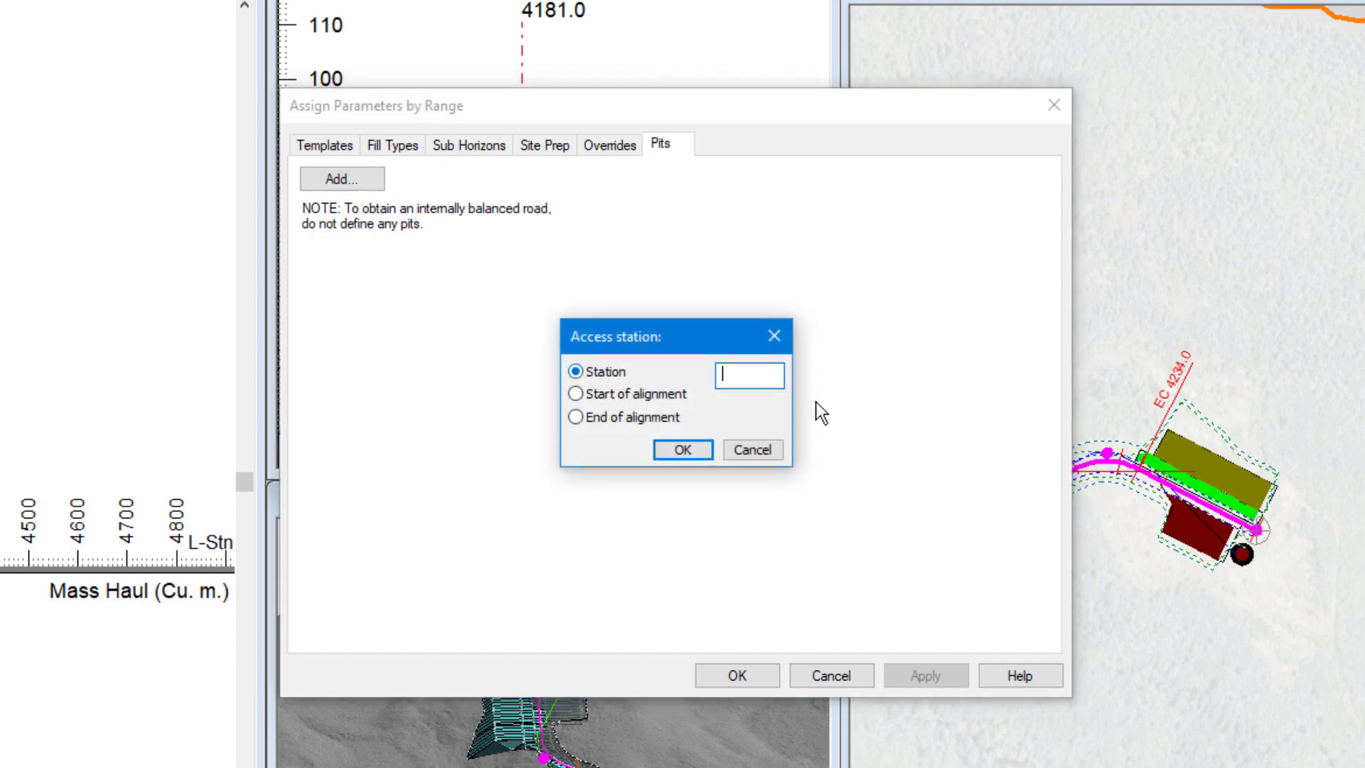
pyautogui.write('4181')
pyautogui.click(704, 451)
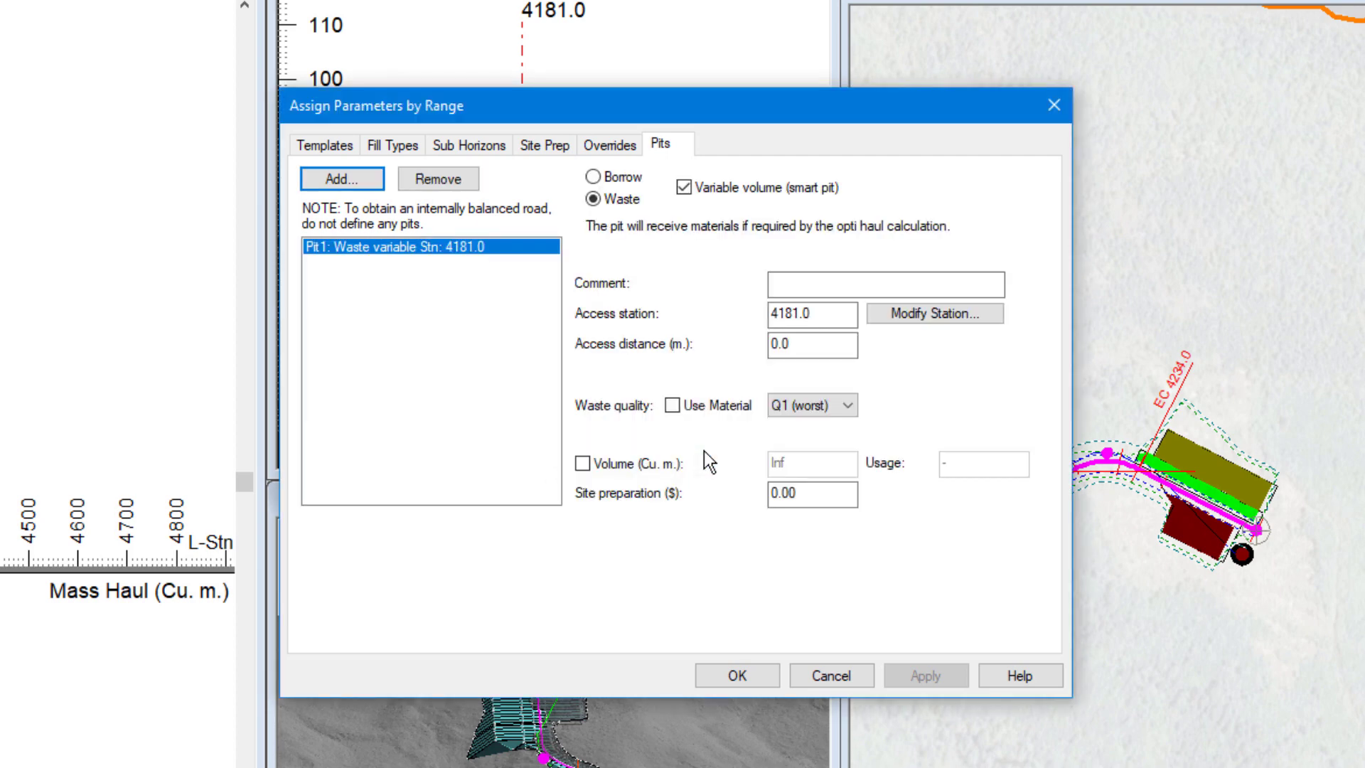
# Make the pit at station 4181 a borrow pit supplying HP material, apply it and skip the range recalculation.
pyautogui.click(606, 177)
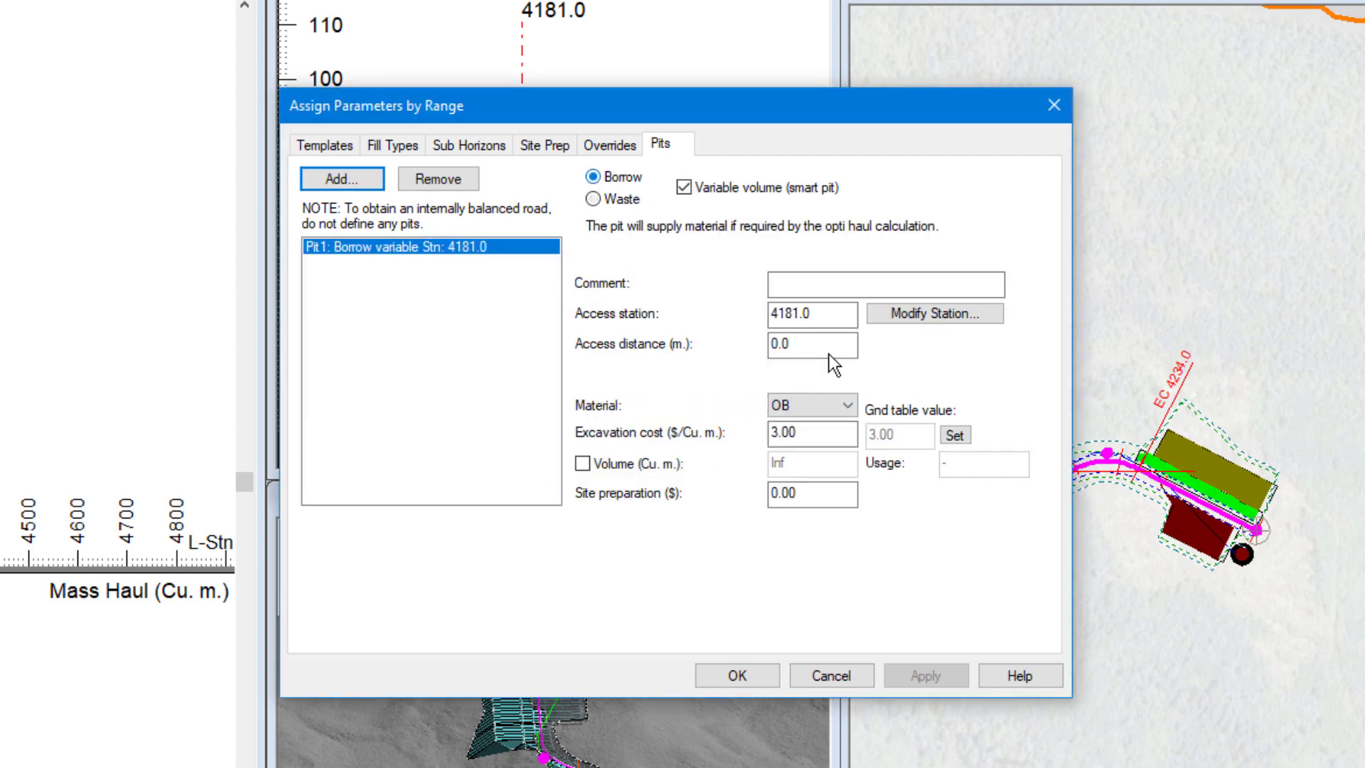
pyautogui.click(833, 405)
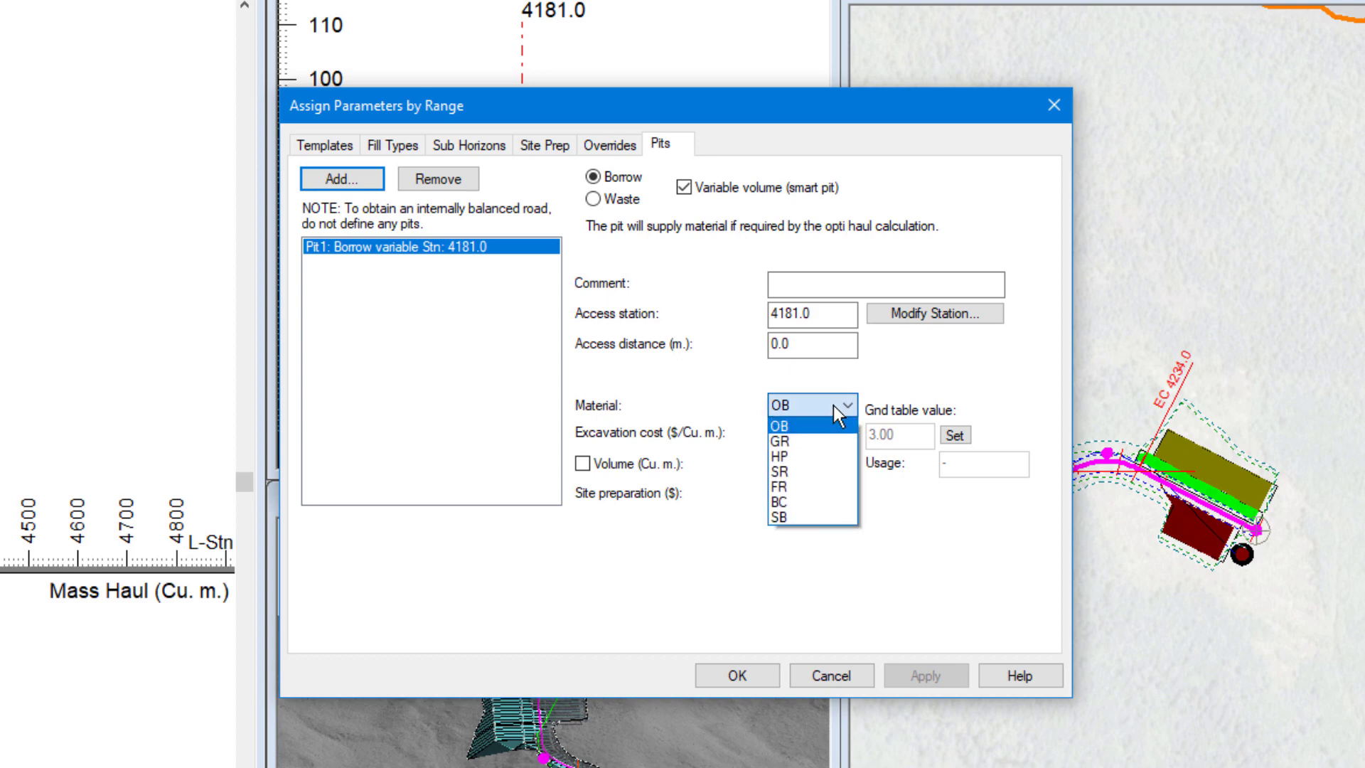
pyautogui.click(795, 454)
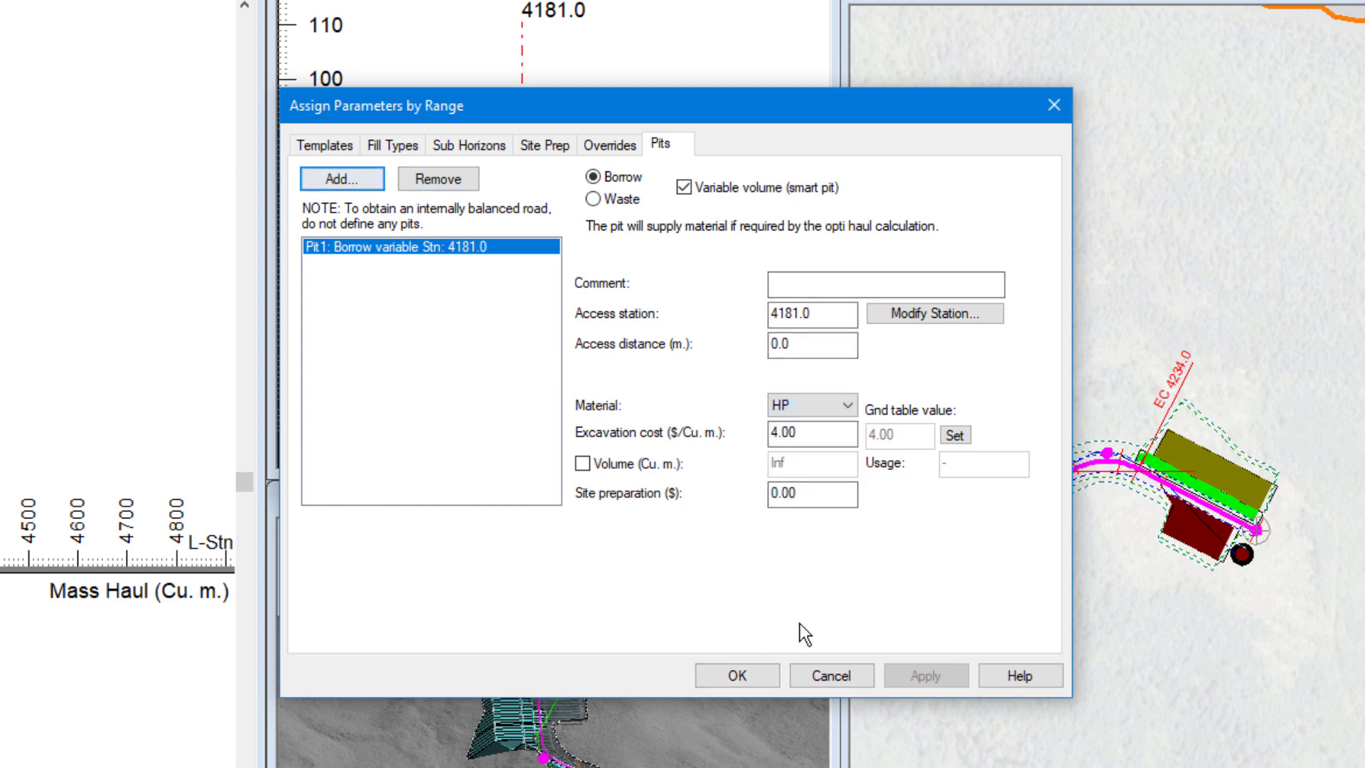
pyautogui.click(739, 676)
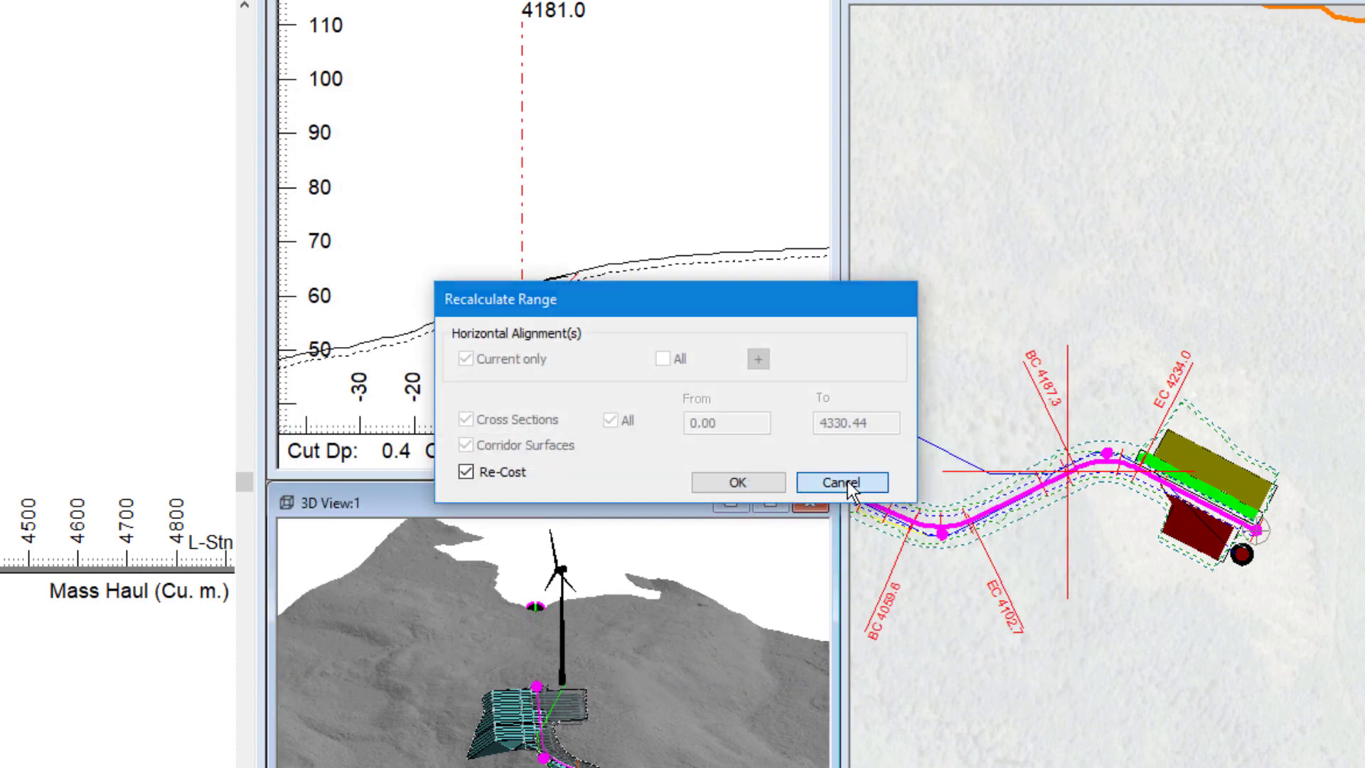
pyautogui.click(847, 480)
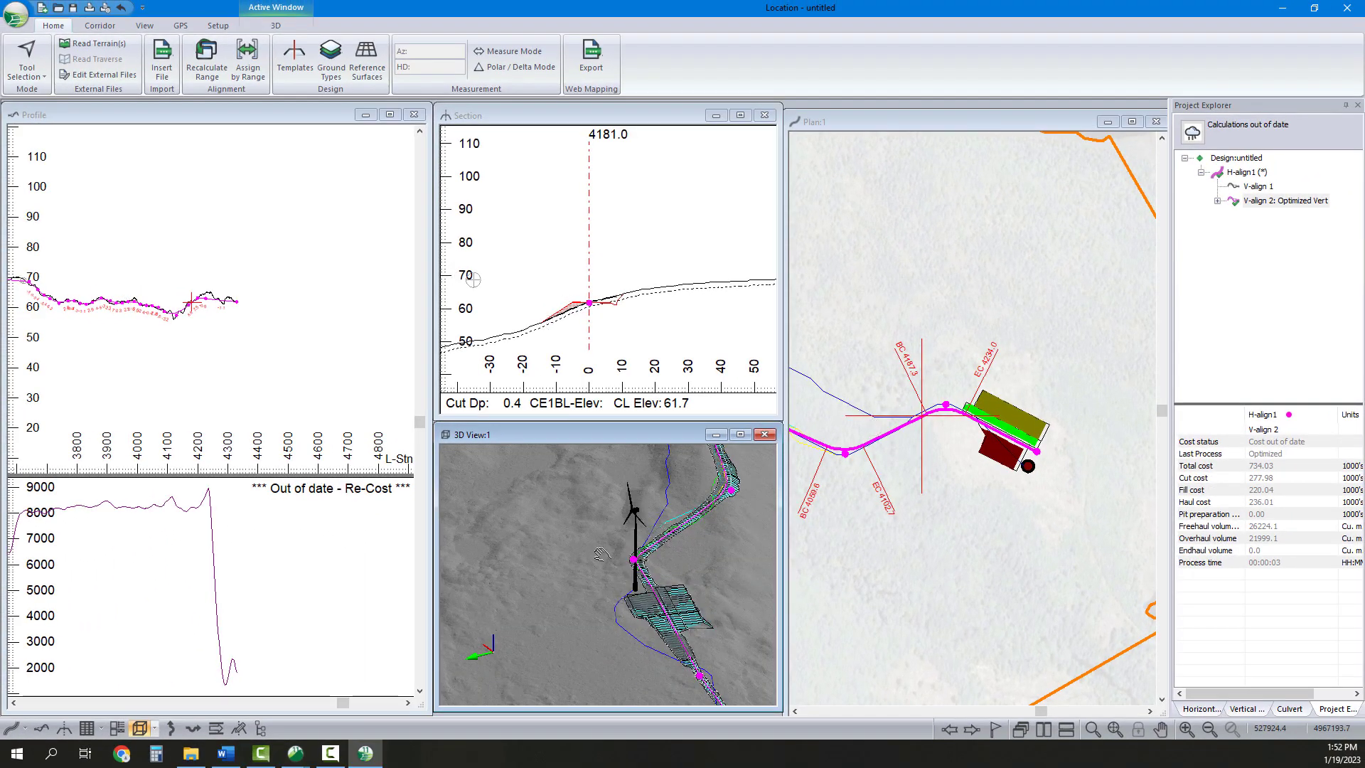
# Locate the road stretch between the two turbine pads beside the lake and make station 1855 current.
pyautogui.moveTo(78, 340); pyautogui.dragTo(174, 350, button='middle')
pyautogui.moveTo(51, 324); pyautogui.dragTo(268, 348, button='middle')
pyautogui.scroll(1, 202, 317)
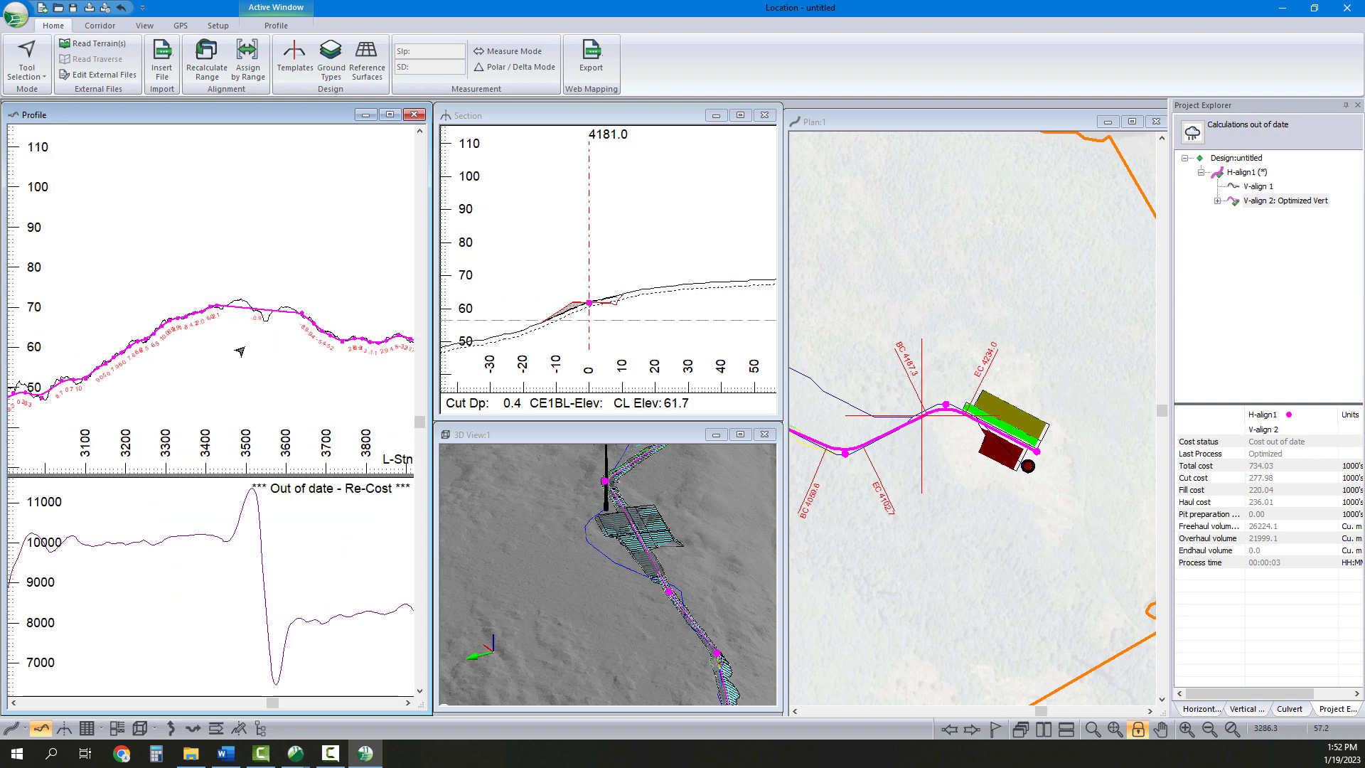
pyautogui.moveTo(59, 426); pyautogui.dragTo(289, 409, button='middle')
pyautogui.scroll(-2, 246, 345)
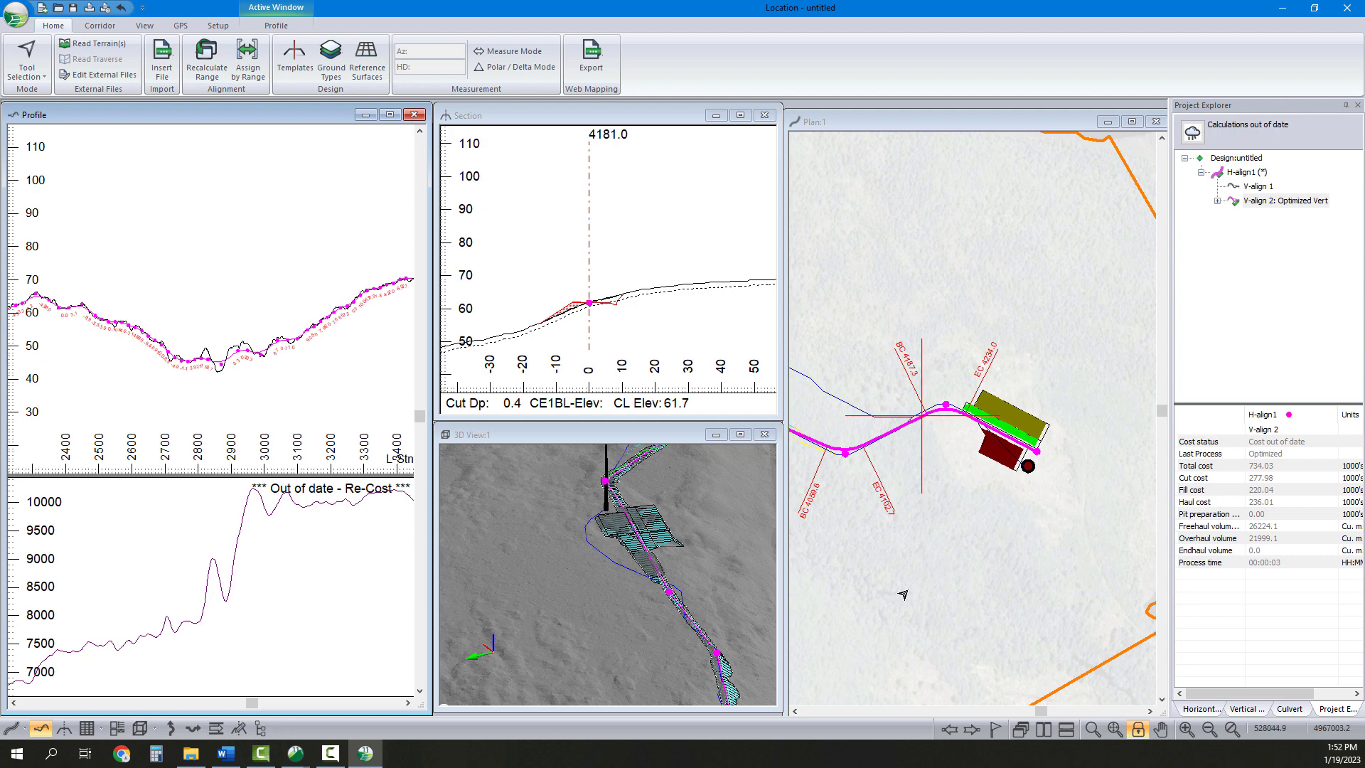
pyautogui.scroll(-1, 984, 466)
pyautogui.scroll(3, 1059, 473)
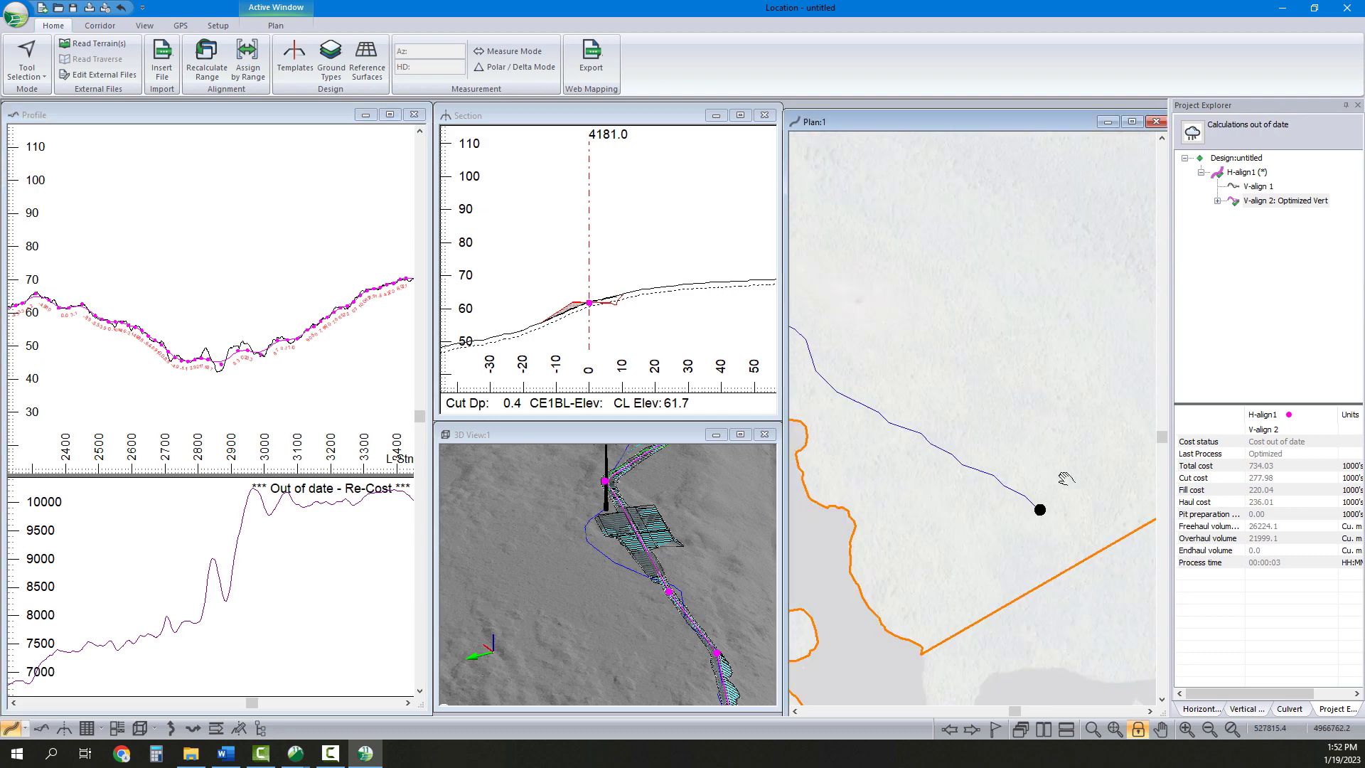
pyautogui.scroll(-3, 1066, 478)
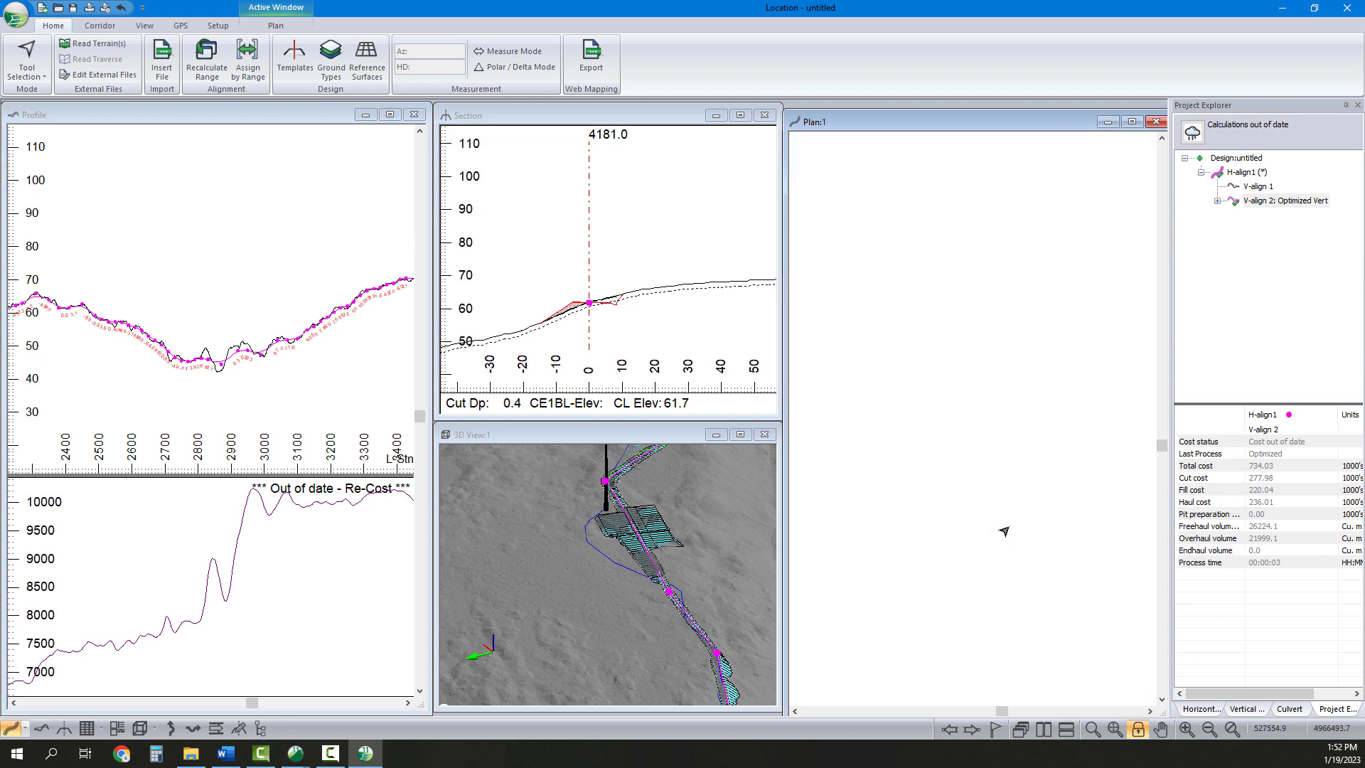
pyautogui.moveTo(849, 522); pyautogui.dragTo(889, 554, button='middle')
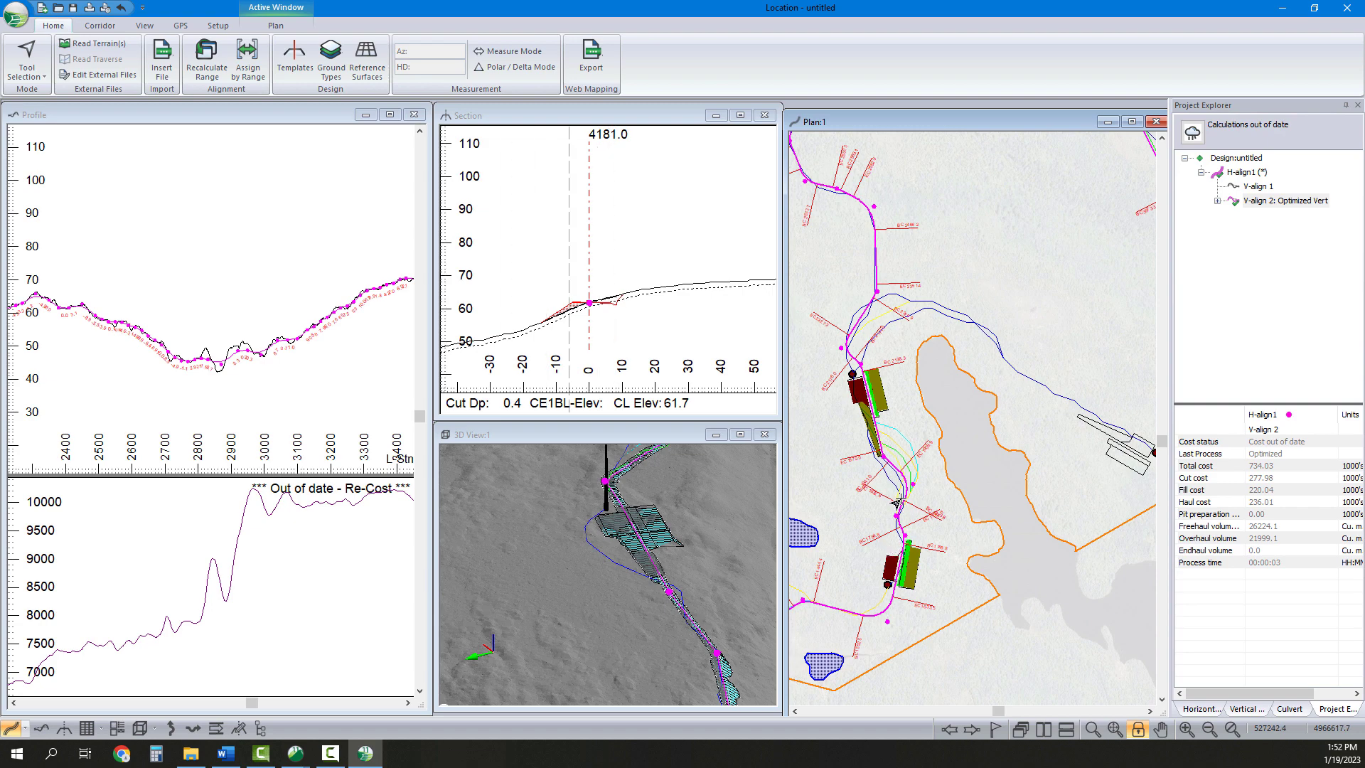
pyautogui.click(897, 501)
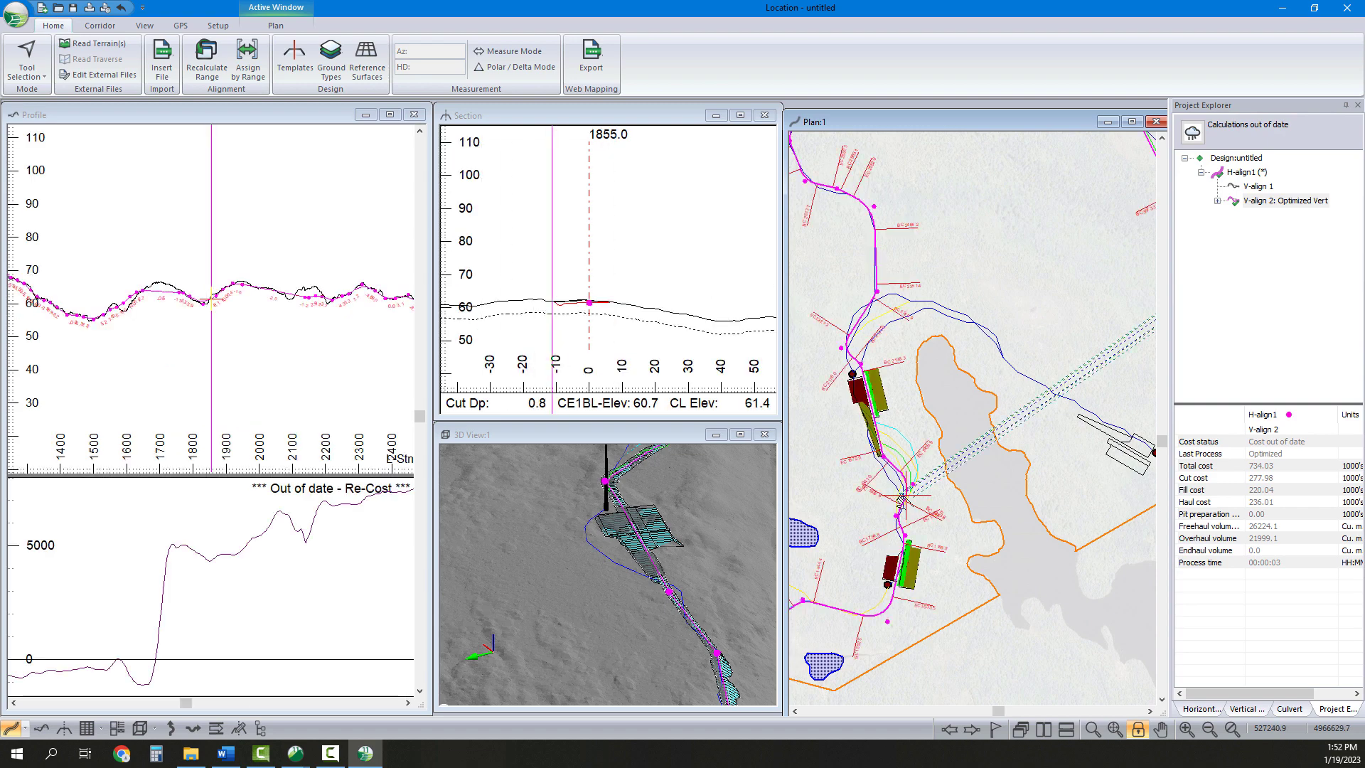
# Inspect the road around station 1855 and the adjacent turbine pads in plan and 3D.
pyautogui.scroll(1, 902, 498)
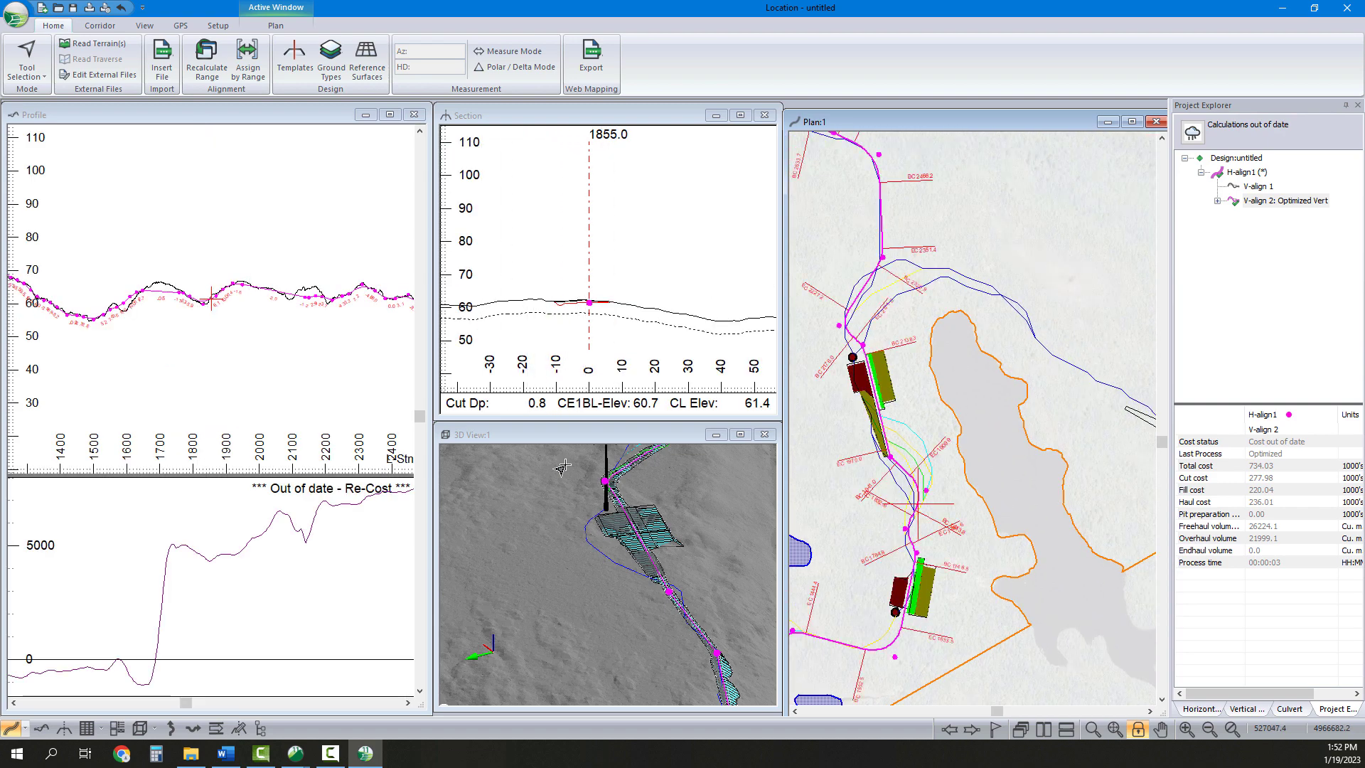
pyautogui.moveTo(562, 467); pyautogui.dragTo(647, 575)
pyautogui.moveTo(642, 548); pyautogui.dragTo(641, 455, button='middle')
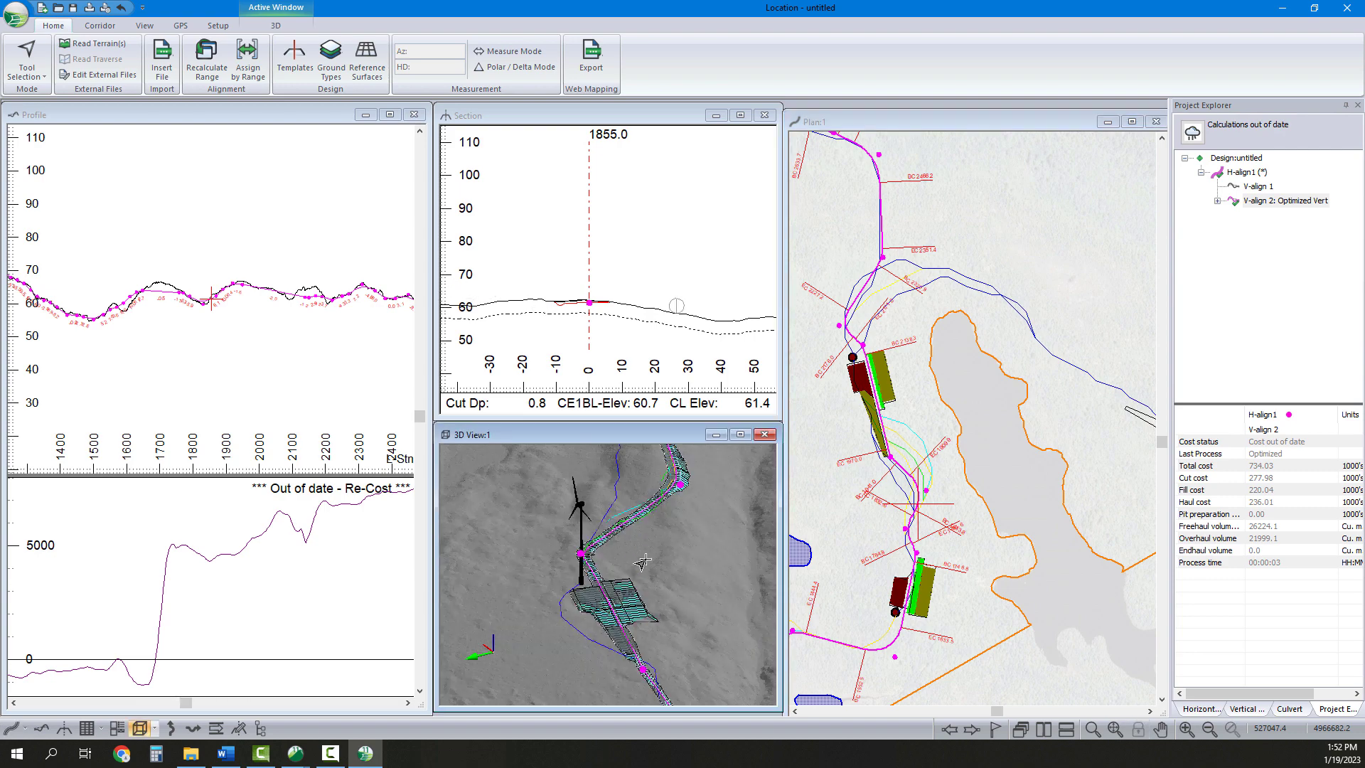
pyautogui.scroll(-4, 641, 498)
pyautogui.moveTo(739, 555); pyautogui.dragTo(662, 594, button='middle')
pyautogui.scroll(5, 653, 590)
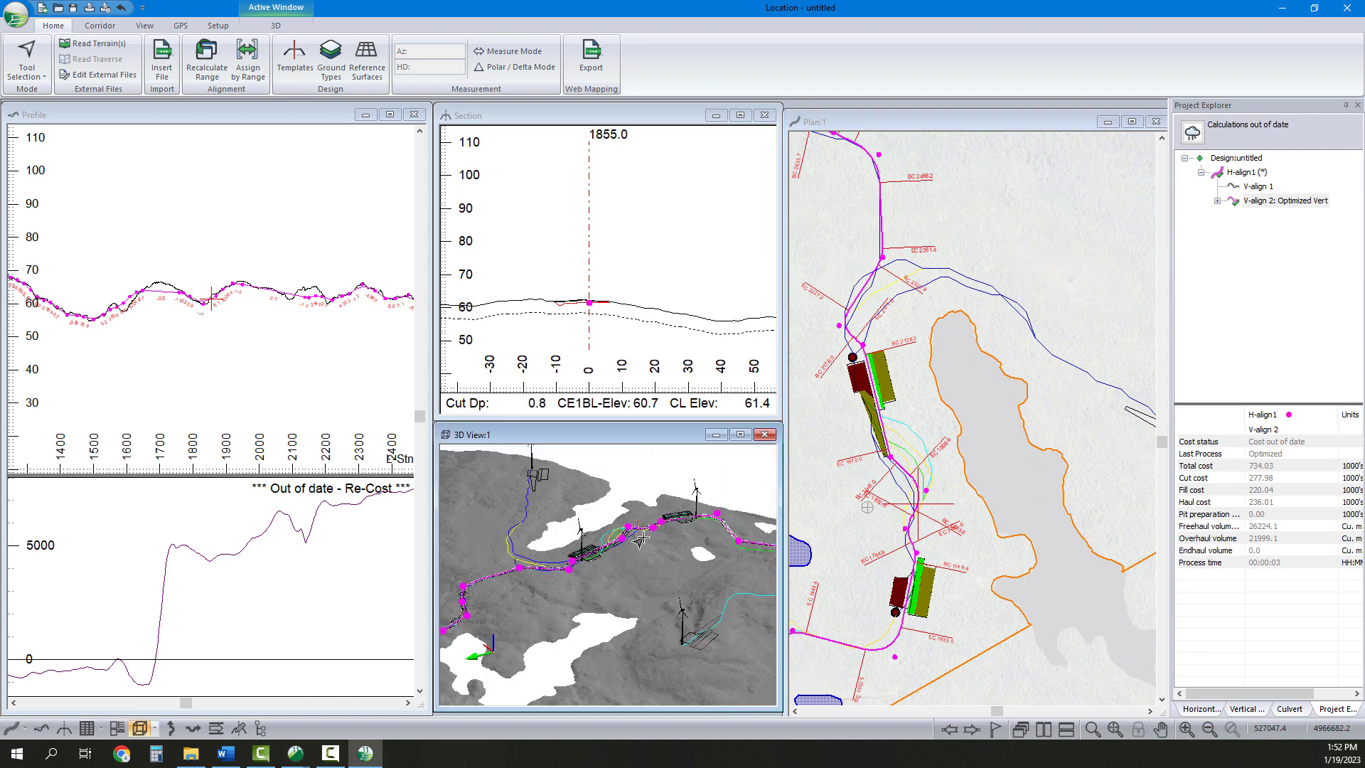
pyautogui.moveTo(669, 634); pyautogui.dragTo(548, 656)
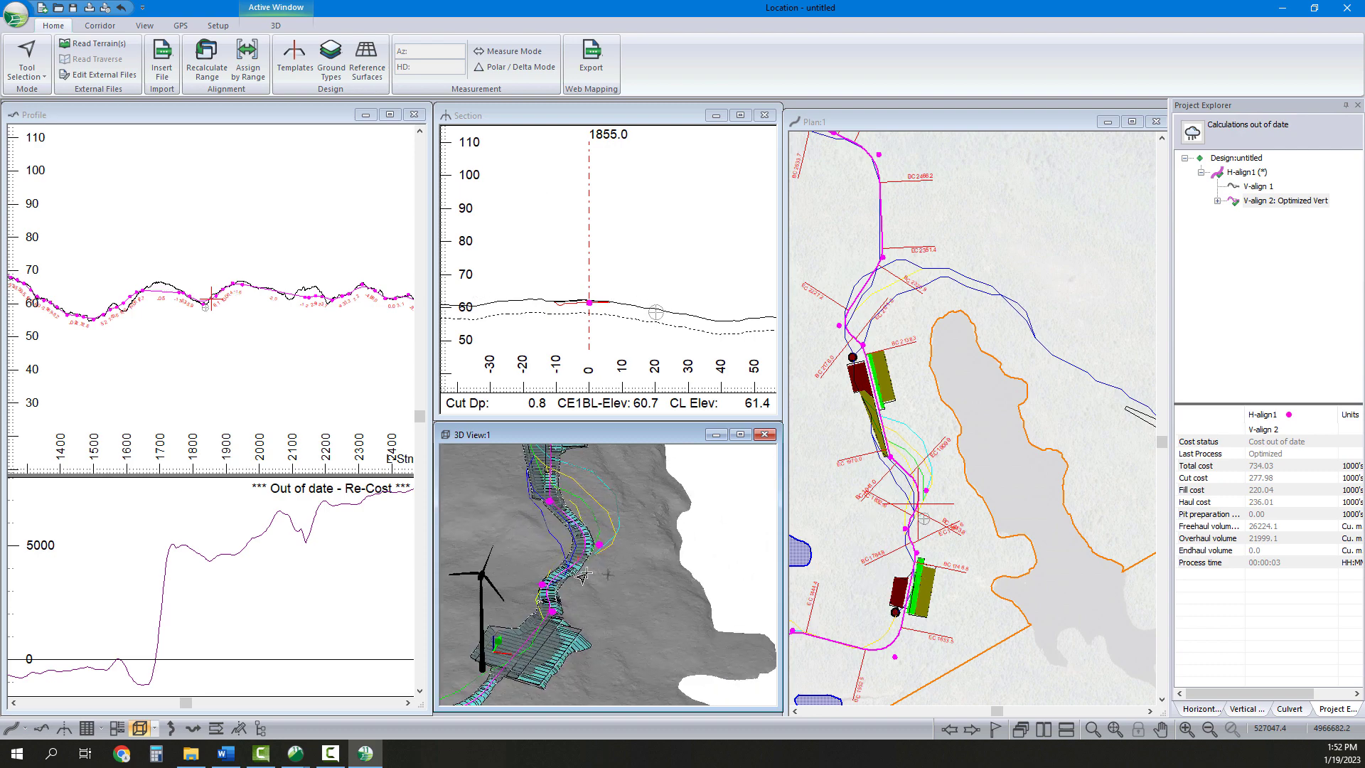
# Add a waste pit with its access at station 1855, apply it and skip the range recalculation.
pyautogui.click(248, 60)
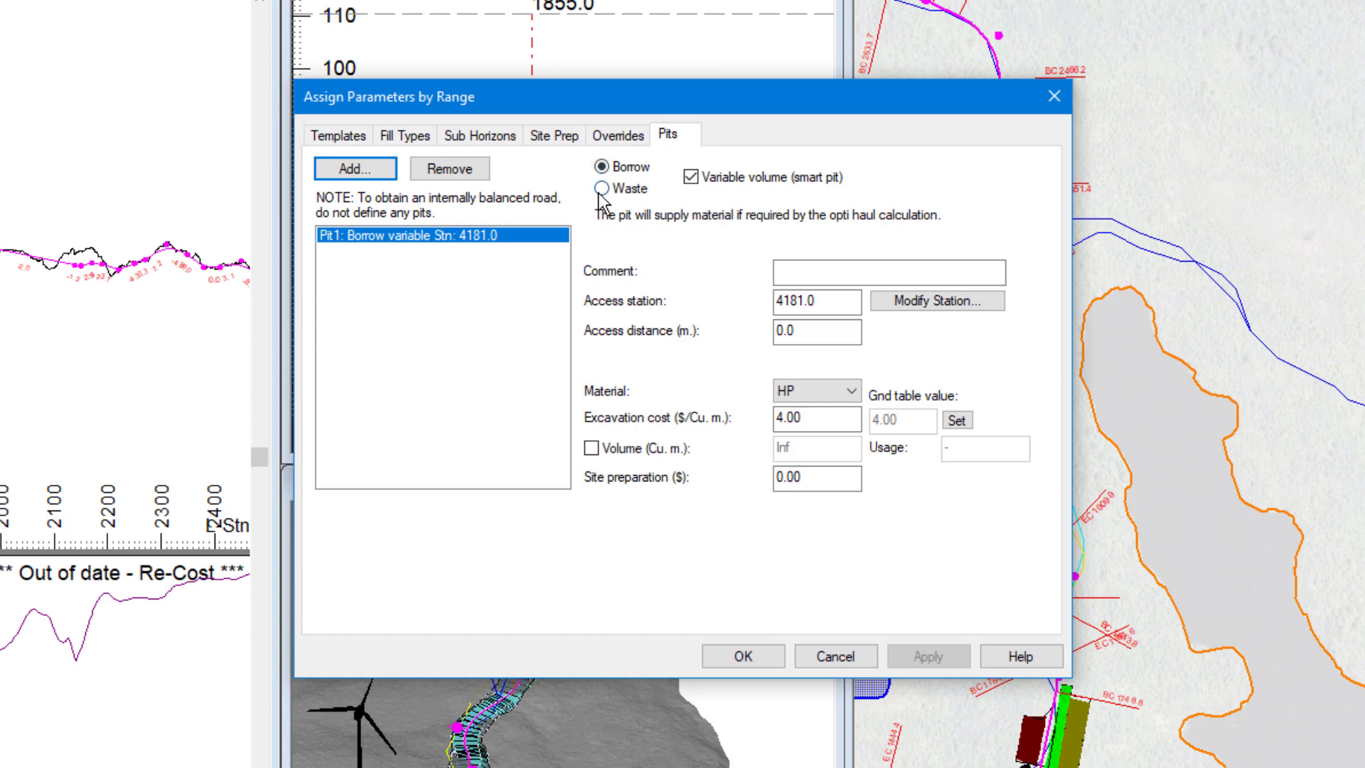
pyautogui.click(355, 170)
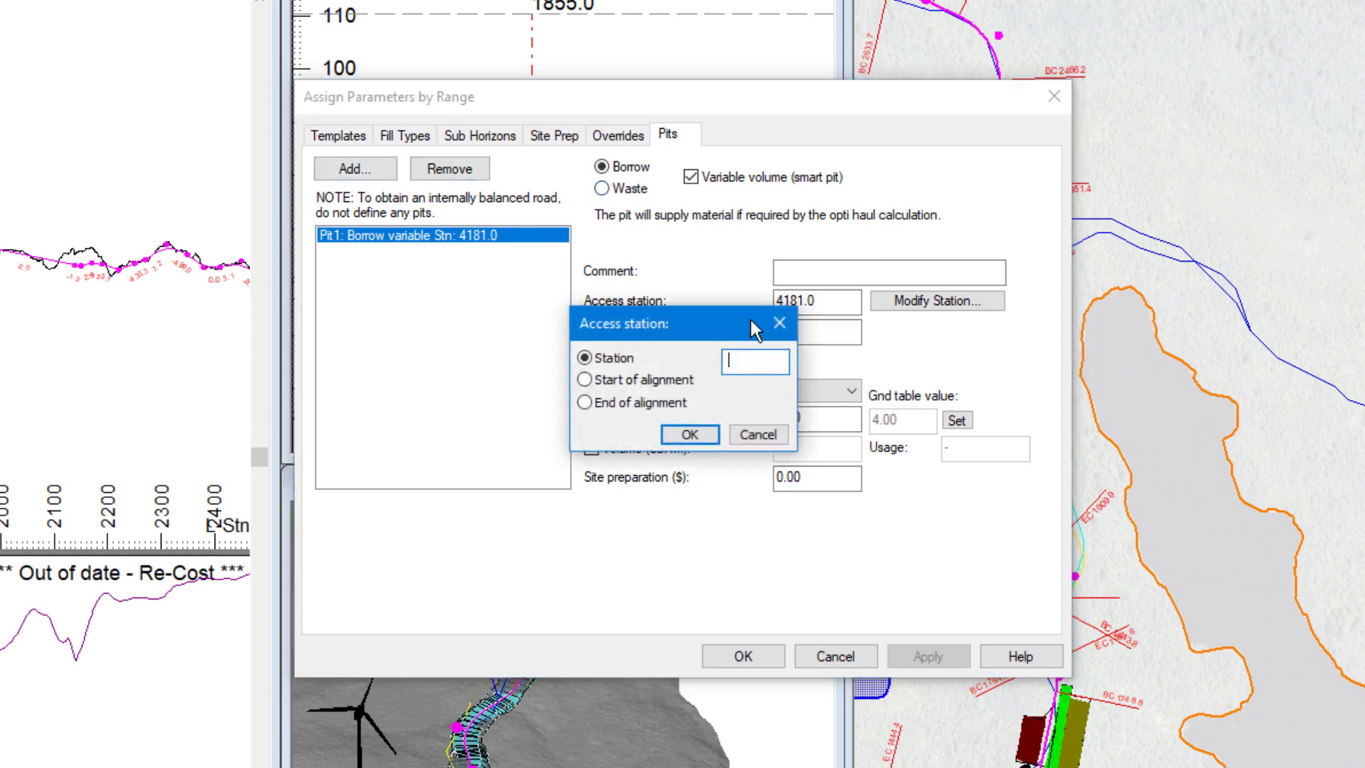
pyautogui.write('1855')
pyautogui.click(689, 435)
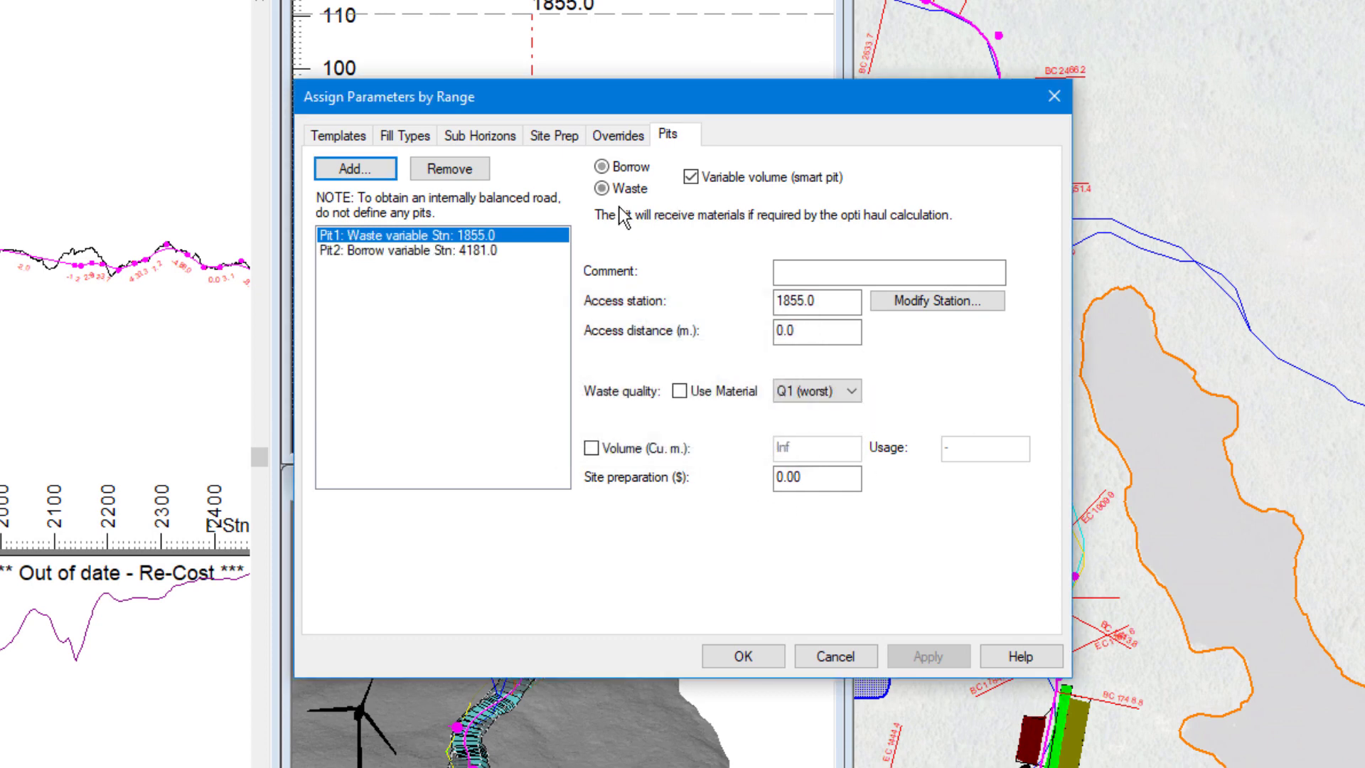
pyautogui.click(634, 190)
pyautogui.click(742, 655)
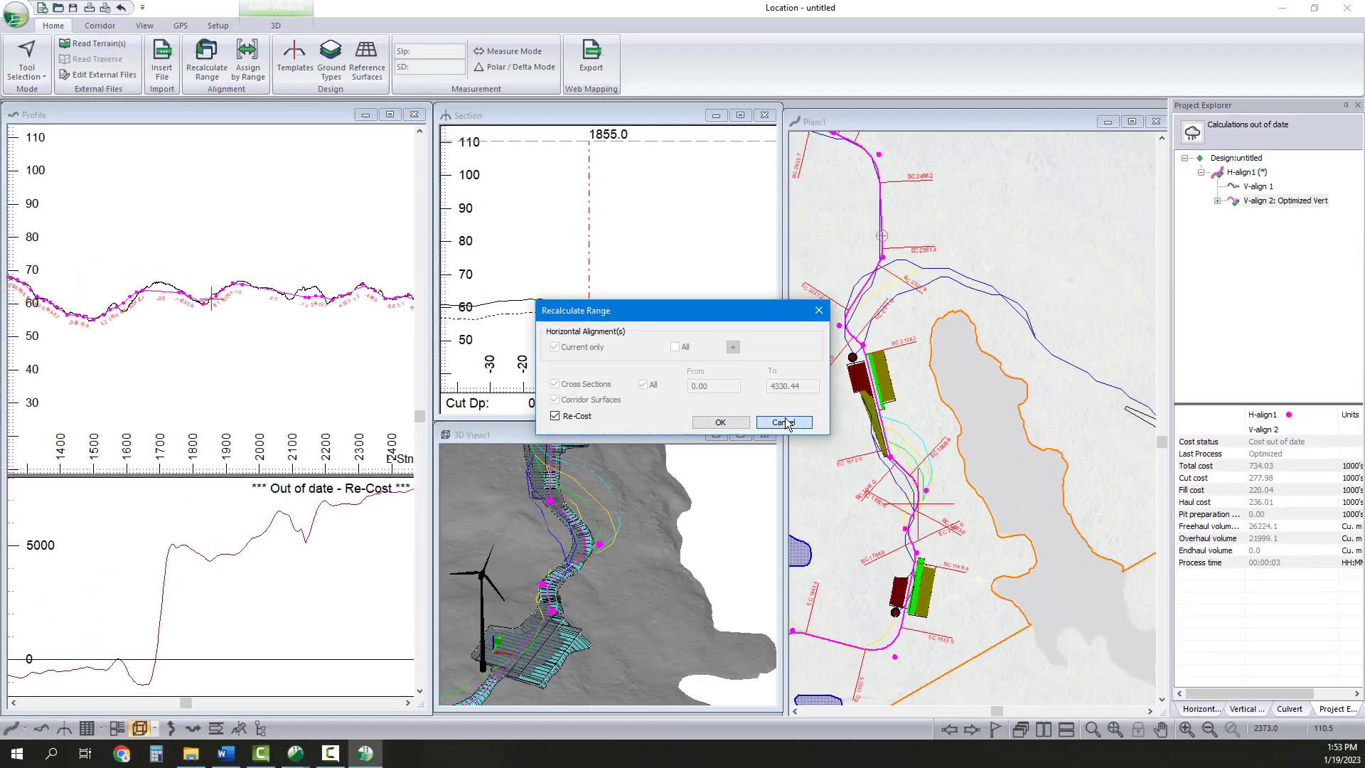
pyautogui.click(783, 422)
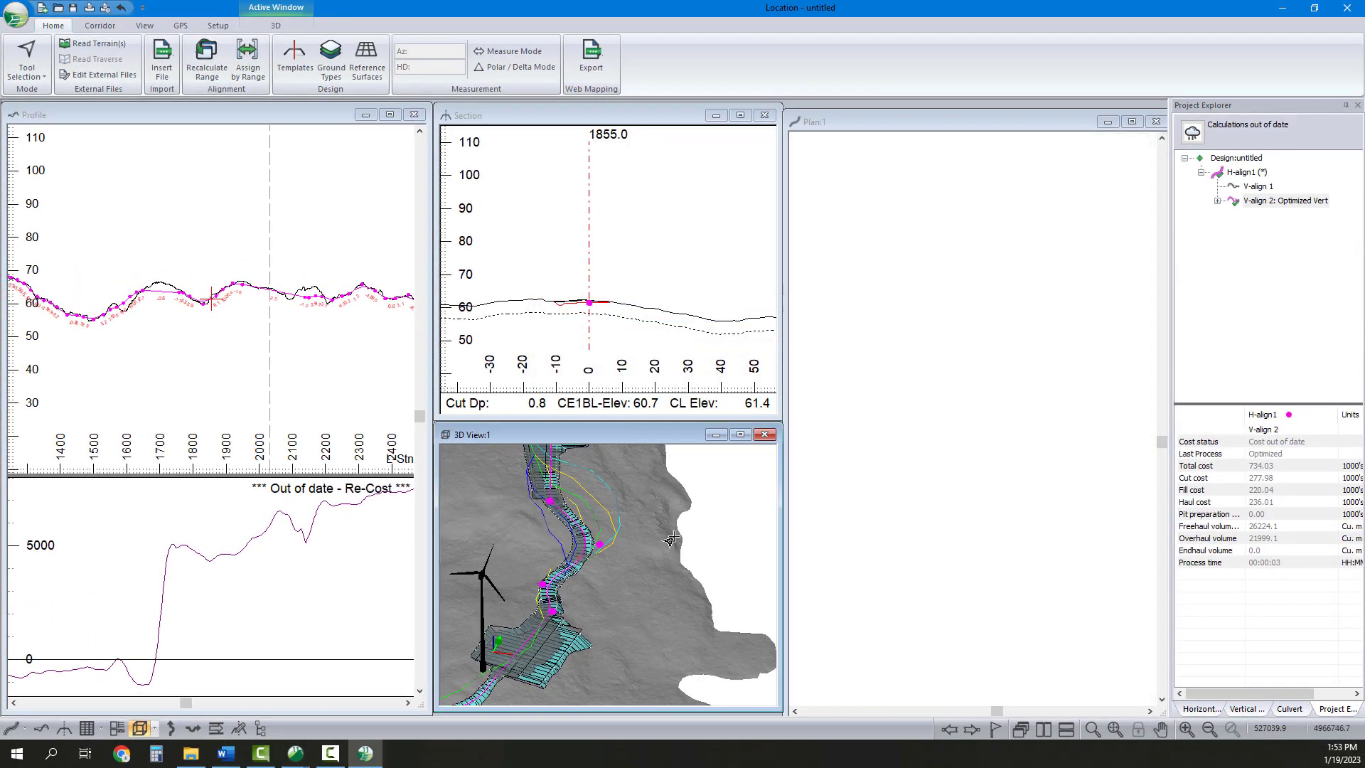
# Examine the profile from station 1855 back to the start of the alignment, following the matching road in 3D.
pyautogui.moveTo(549, 640); pyautogui.dragTo(758, 538)
pyautogui.click(149, 352)
pyautogui.scroll(3, 149, 352)
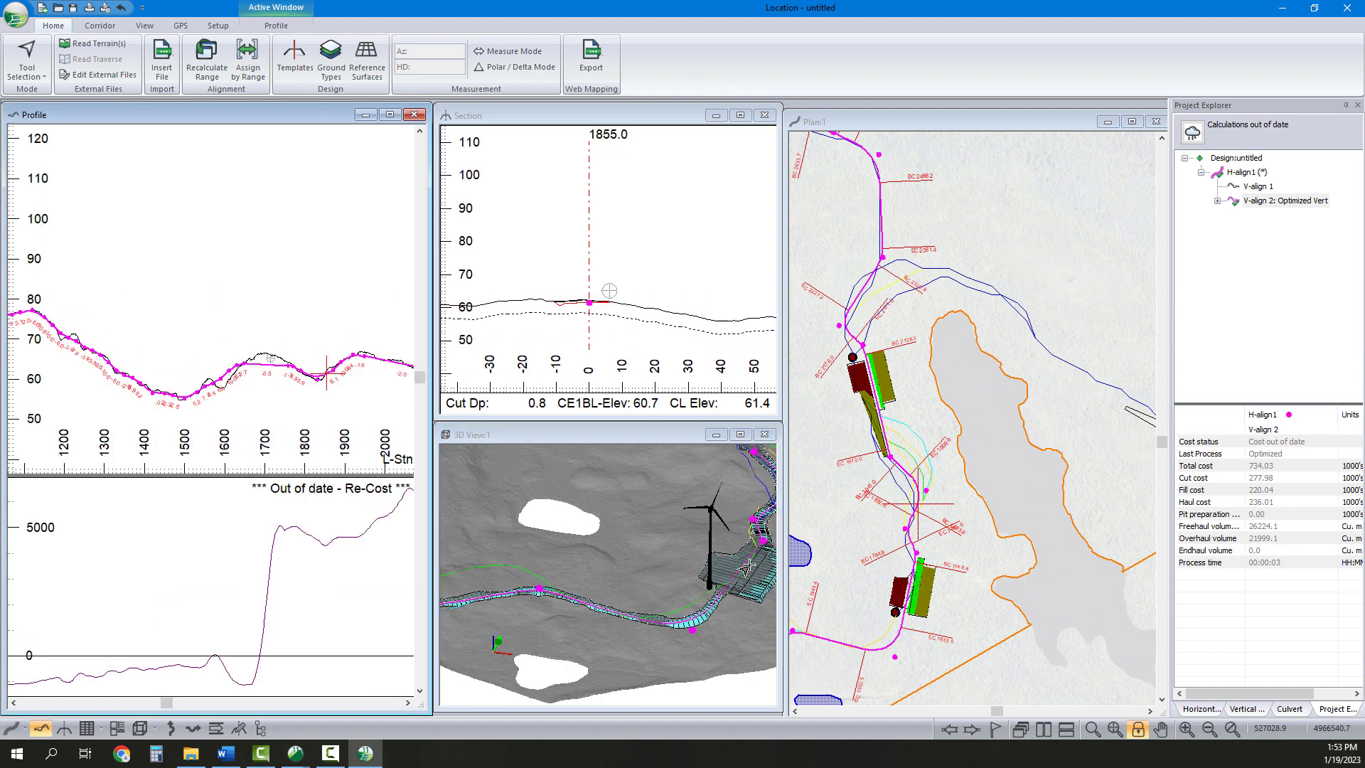
pyautogui.moveTo(169, 395); pyautogui.dragTo(289, 386, button='middle')
pyautogui.moveTo(741, 632); pyautogui.dragTo(551, 597)
pyautogui.moveTo(606, 610); pyautogui.dragTo(722, 526, button='middle')
pyautogui.moveTo(158, 326); pyautogui.dragTo(297, 365, button='middle')
pyautogui.moveTo(146, 343); pyautogui.dragTo(235, 418, button='middle')
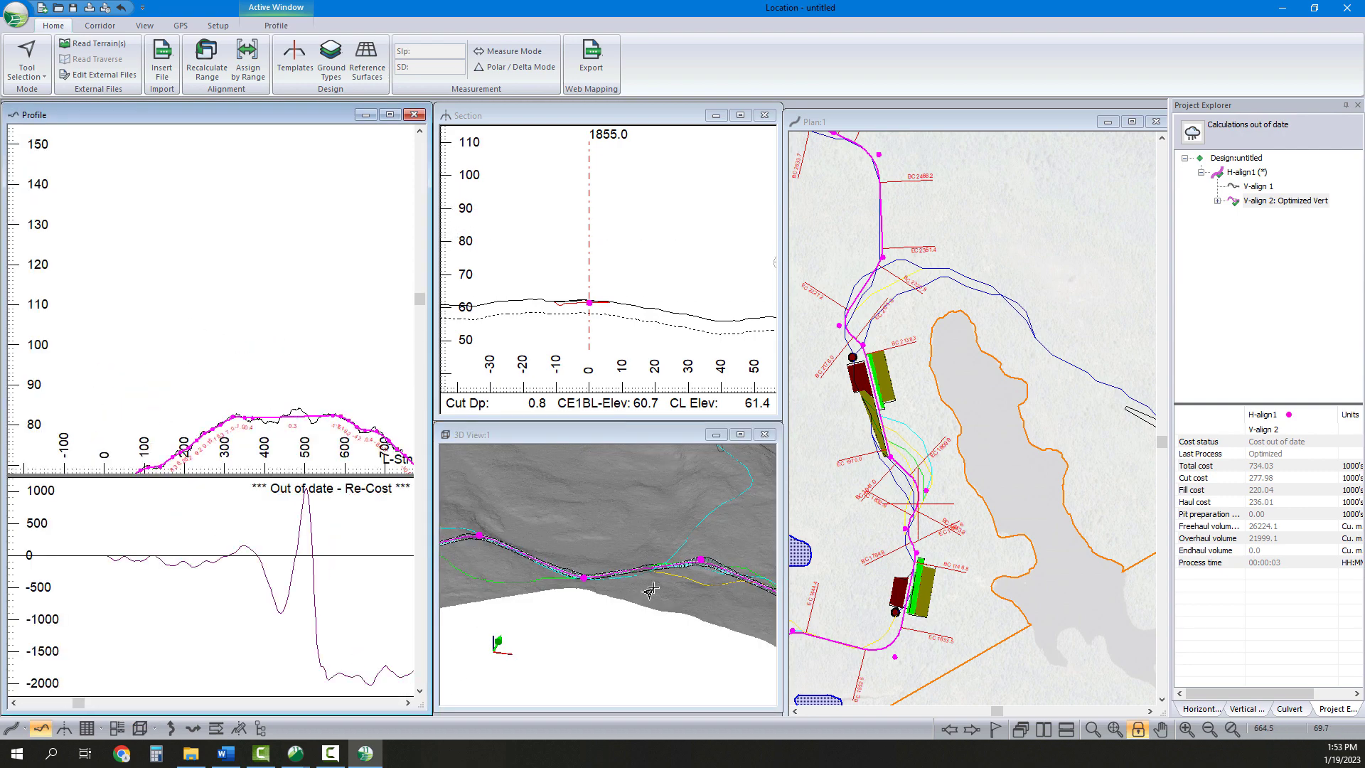
# Inspect the turbine pad around station 476 in 3D and follow the road to the pads near station 2146.
pyautogui.scroll(-2, 616, 552)
pyautogui.moveTo(533, 530); pyautogui.dragTo(629, 563, button='middle')
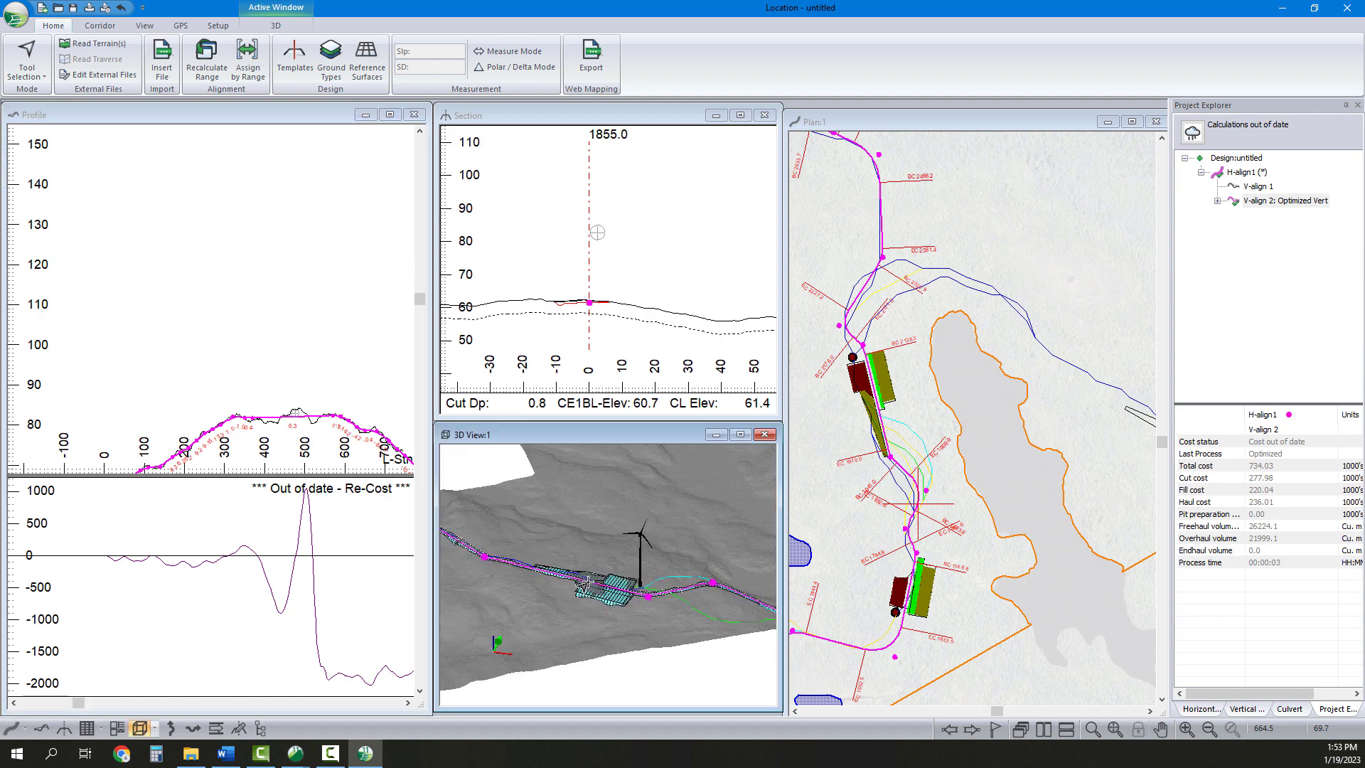
pyautogui.moveTo(588, 582)
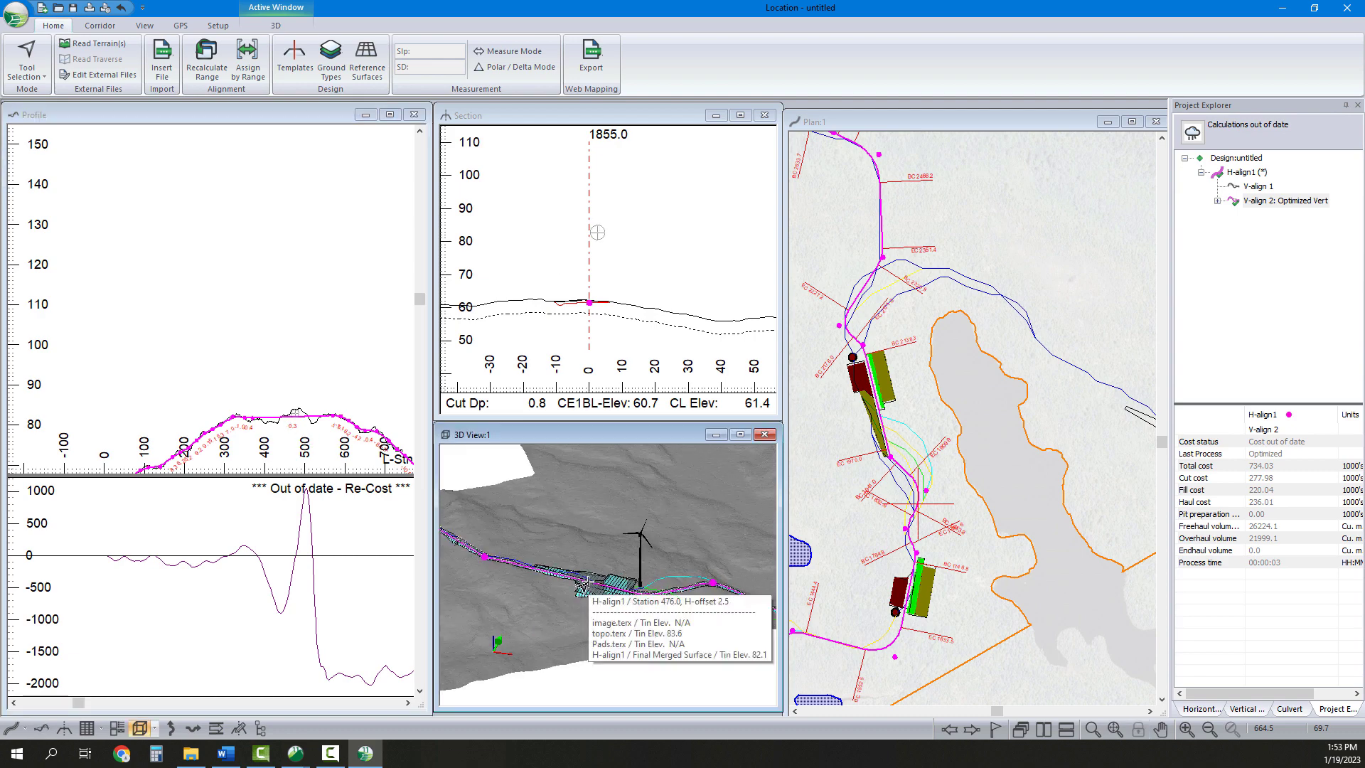
pyautogui.moveTo(646, 564); pyautogui.dragTo(509, 574, button='middle')
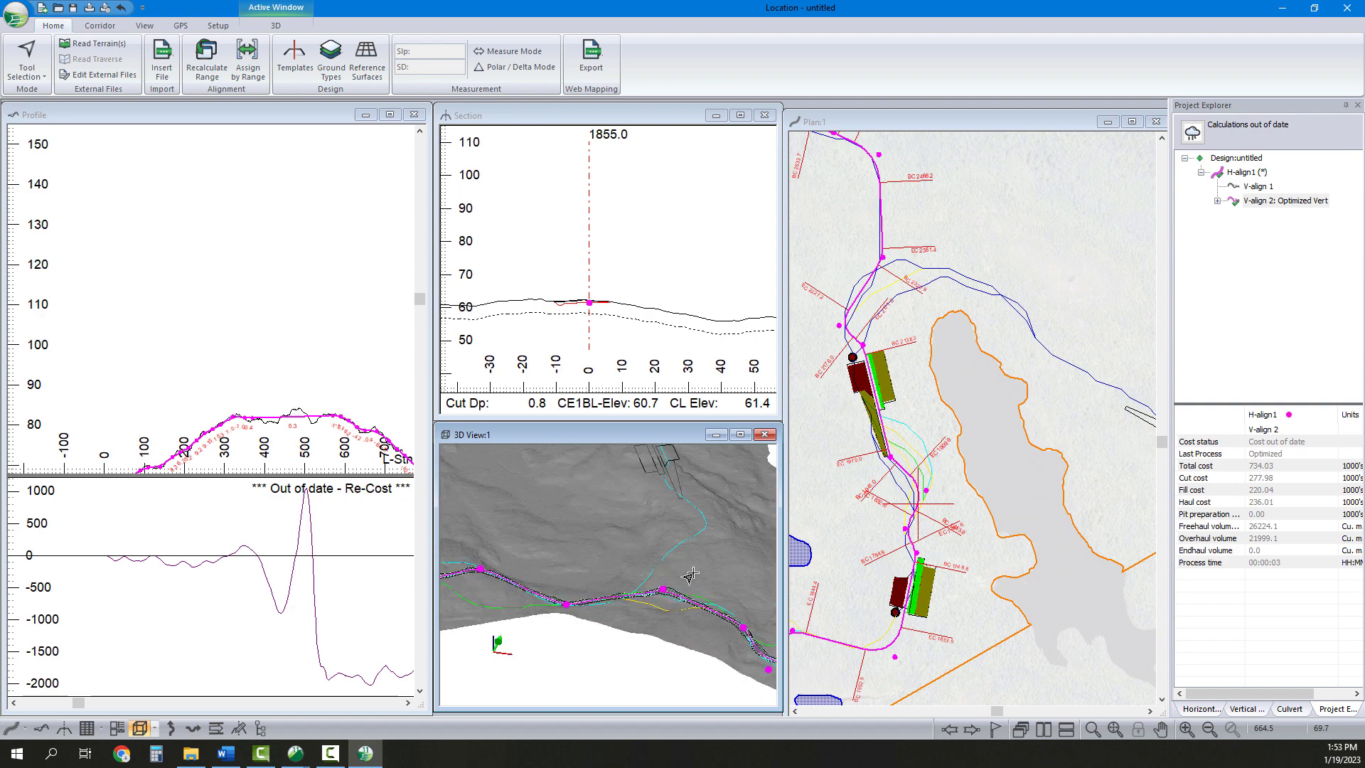
pyautogui.moveTo(691, 575); pyautogui.dragTo(506, 629, button='middle')
pyautogui.moveTo(624, 527)
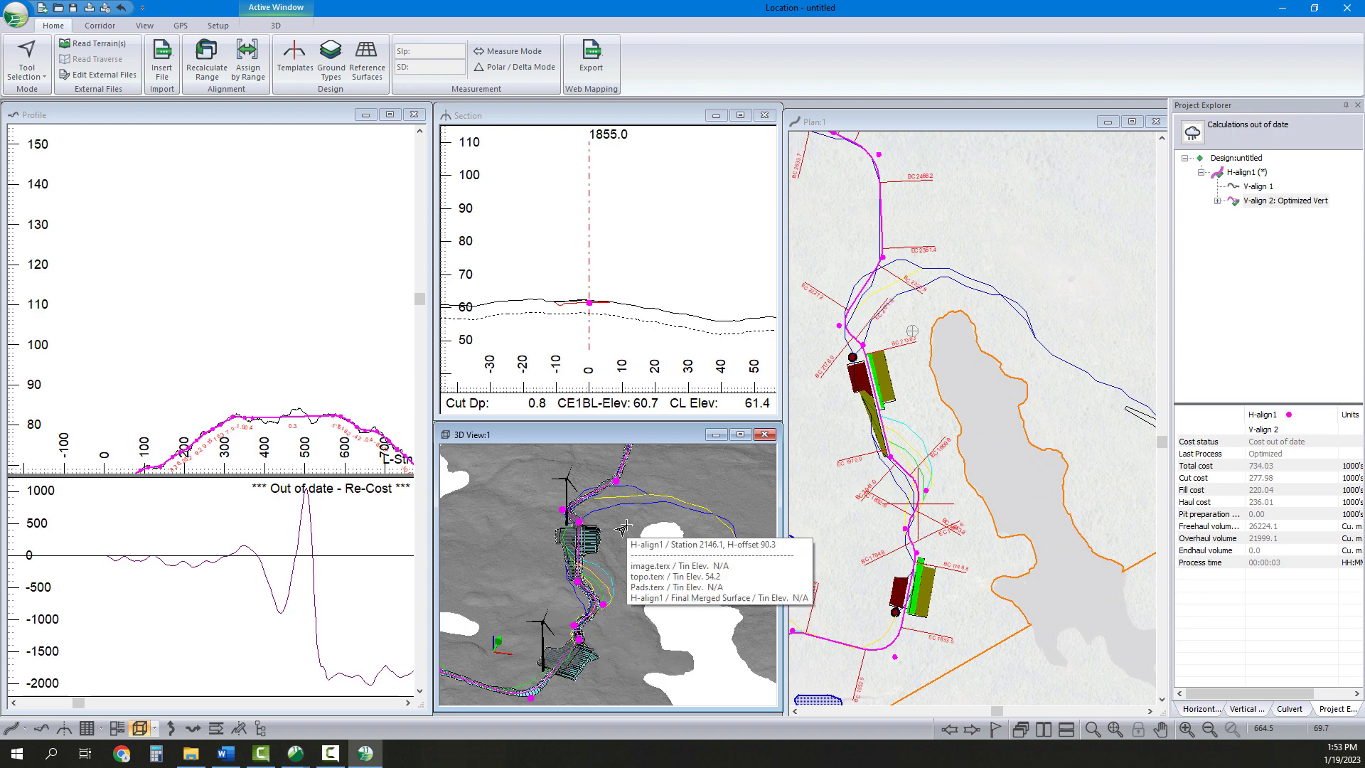
# Activate a linear sidecast constraint of 5 Cu. m./m. over the whole station range of V-align 2.
pyautogui.rightClick(1272, 201)
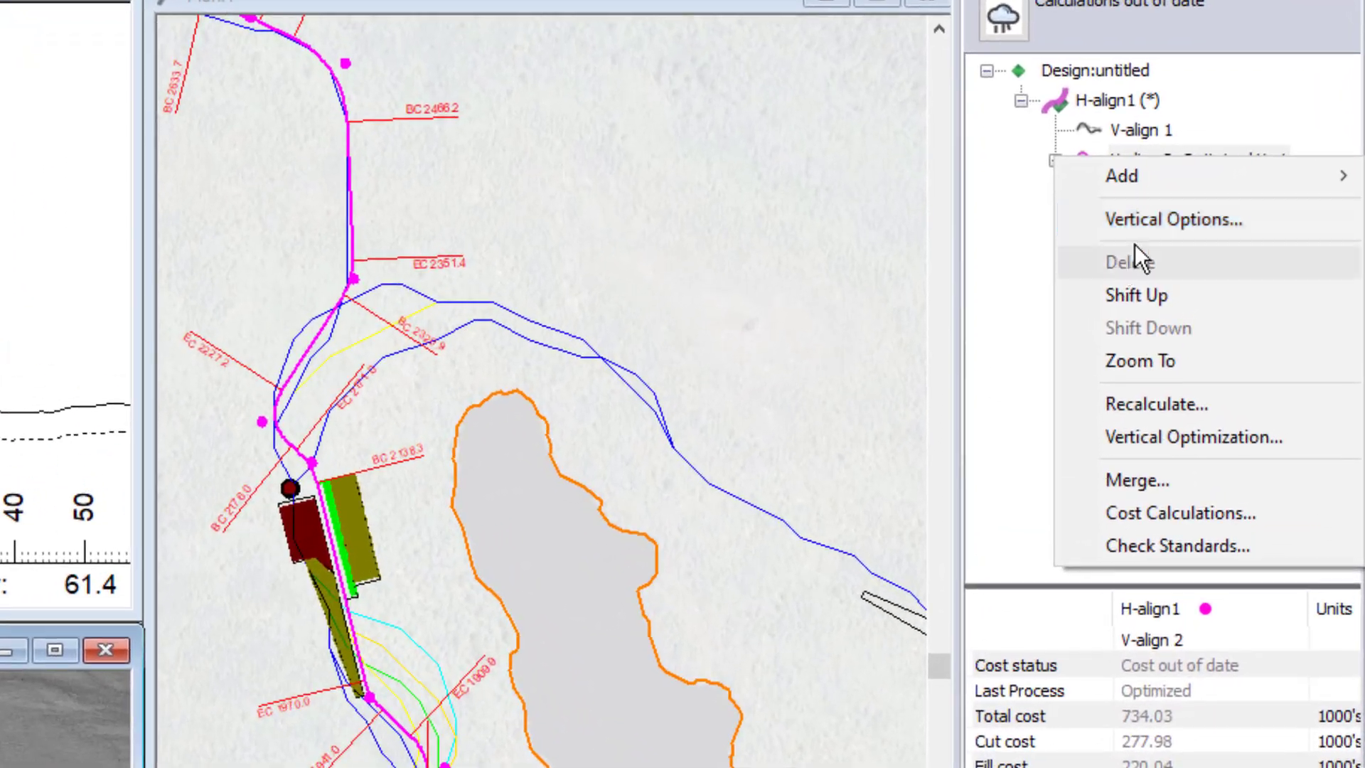
pyautogui.click(1137, 219)
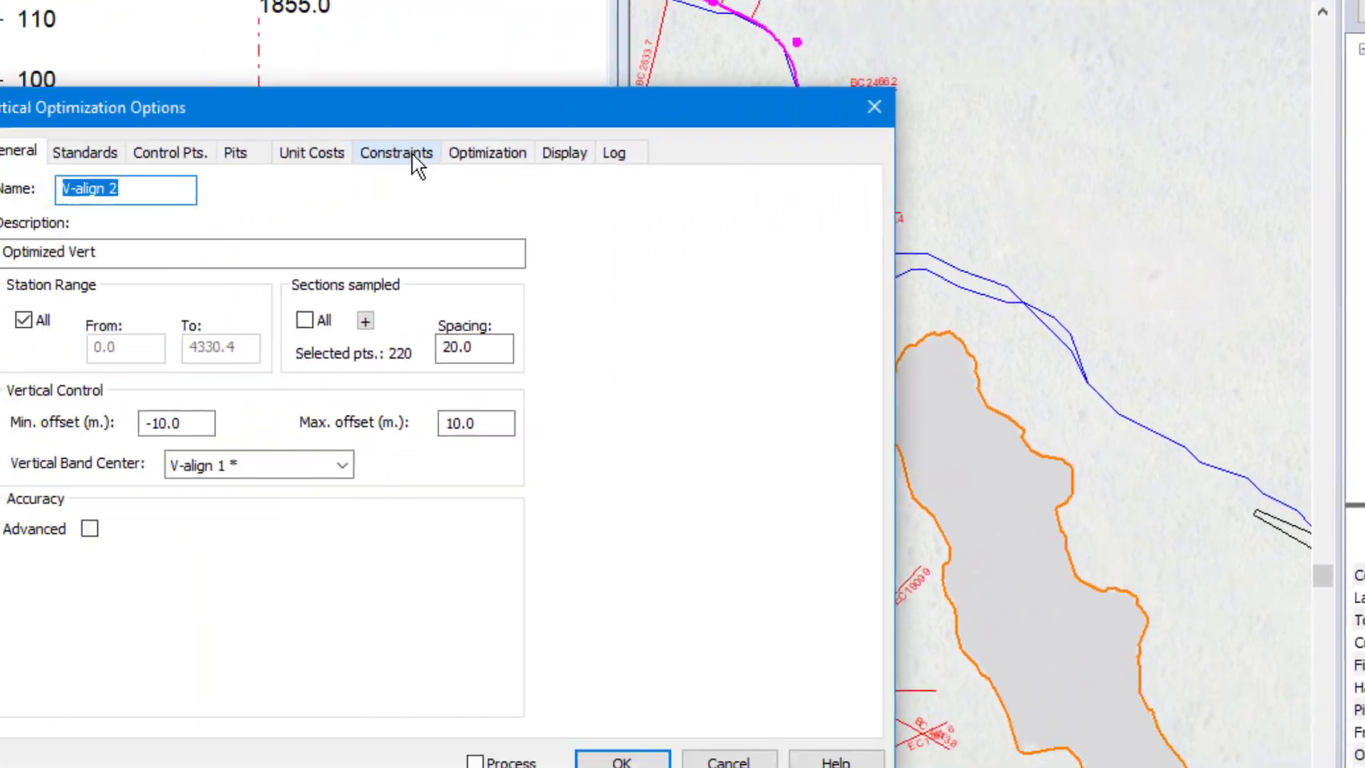
pyautogui.click(411, 153)
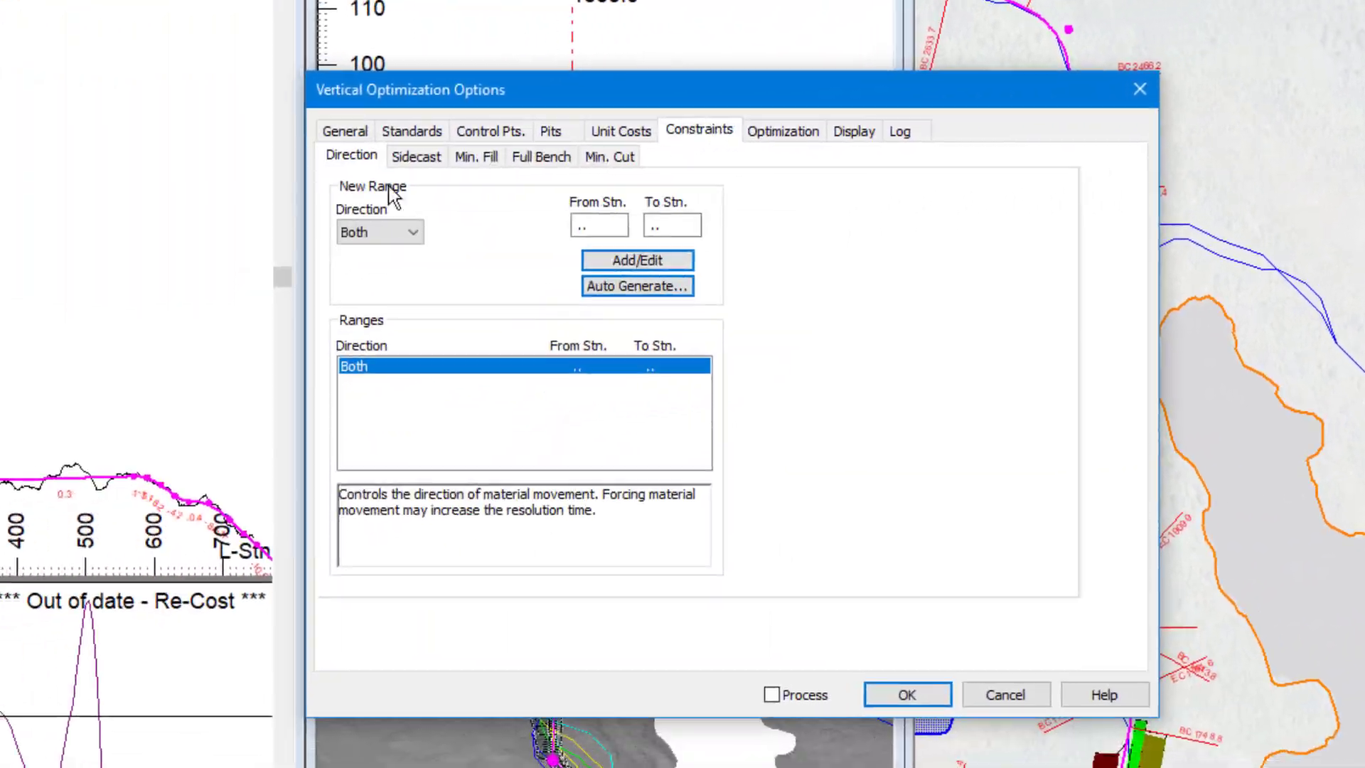
pyautogui.click(425, 157)
pyautogui.click(452, 231)
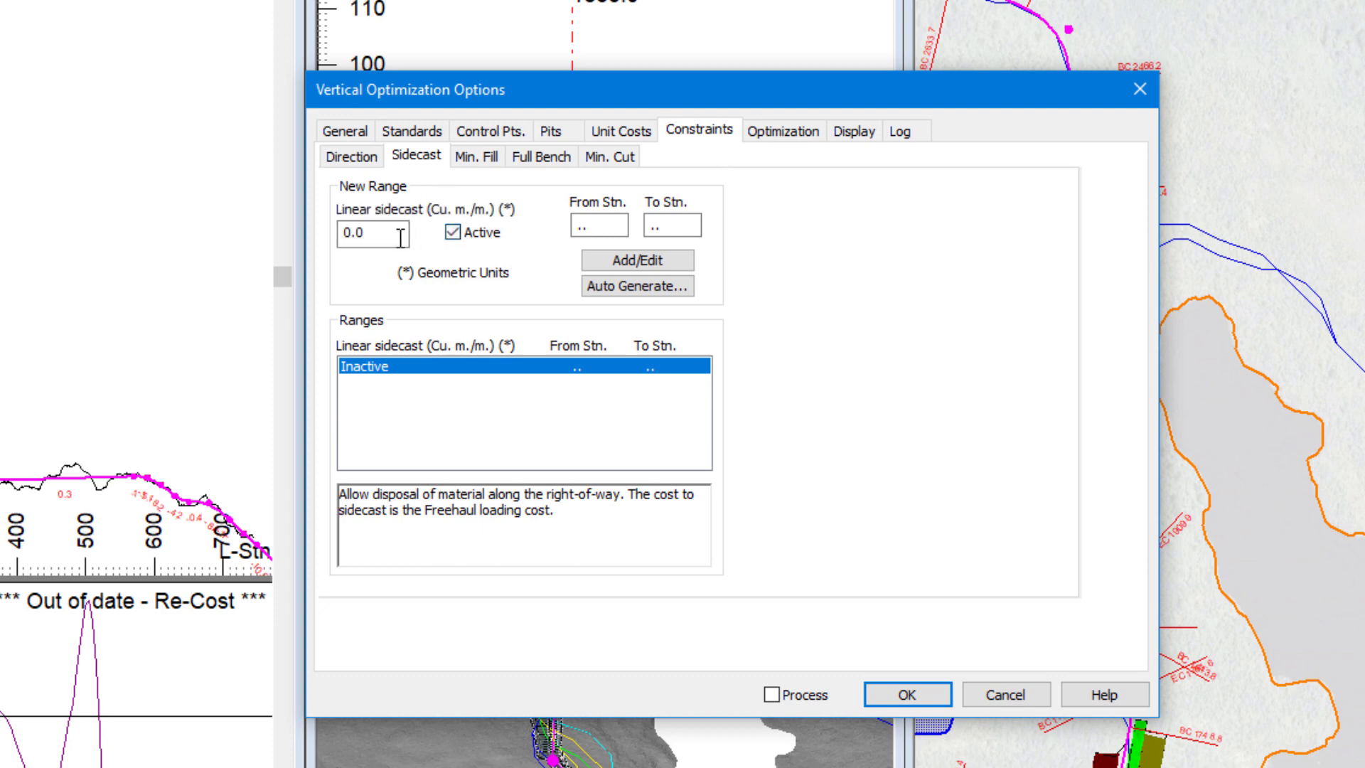
pyautogui.moveTo(401, 238); pyautogui.dragTo(344, 232)
pyautogui.write('5')
pyautogui.click(615, 227)
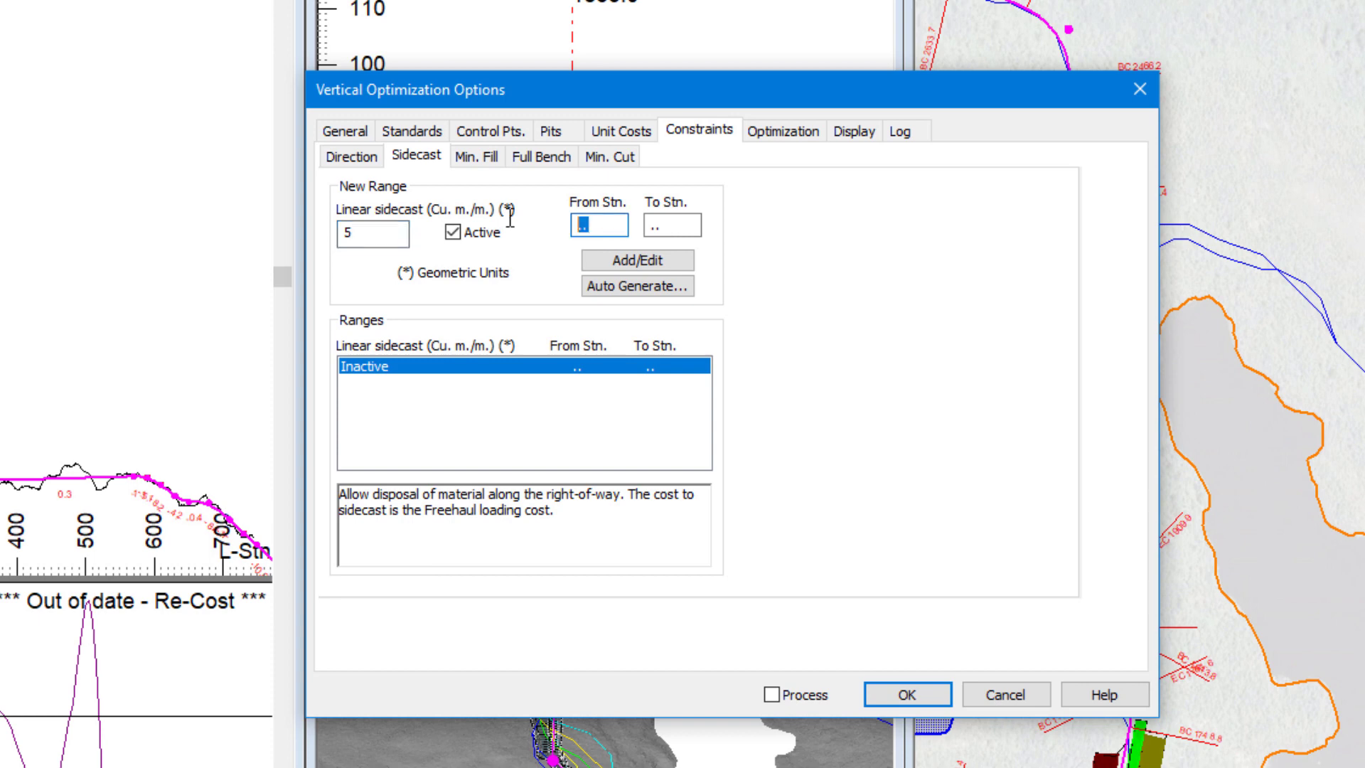
pyautogui.click(643, 263)
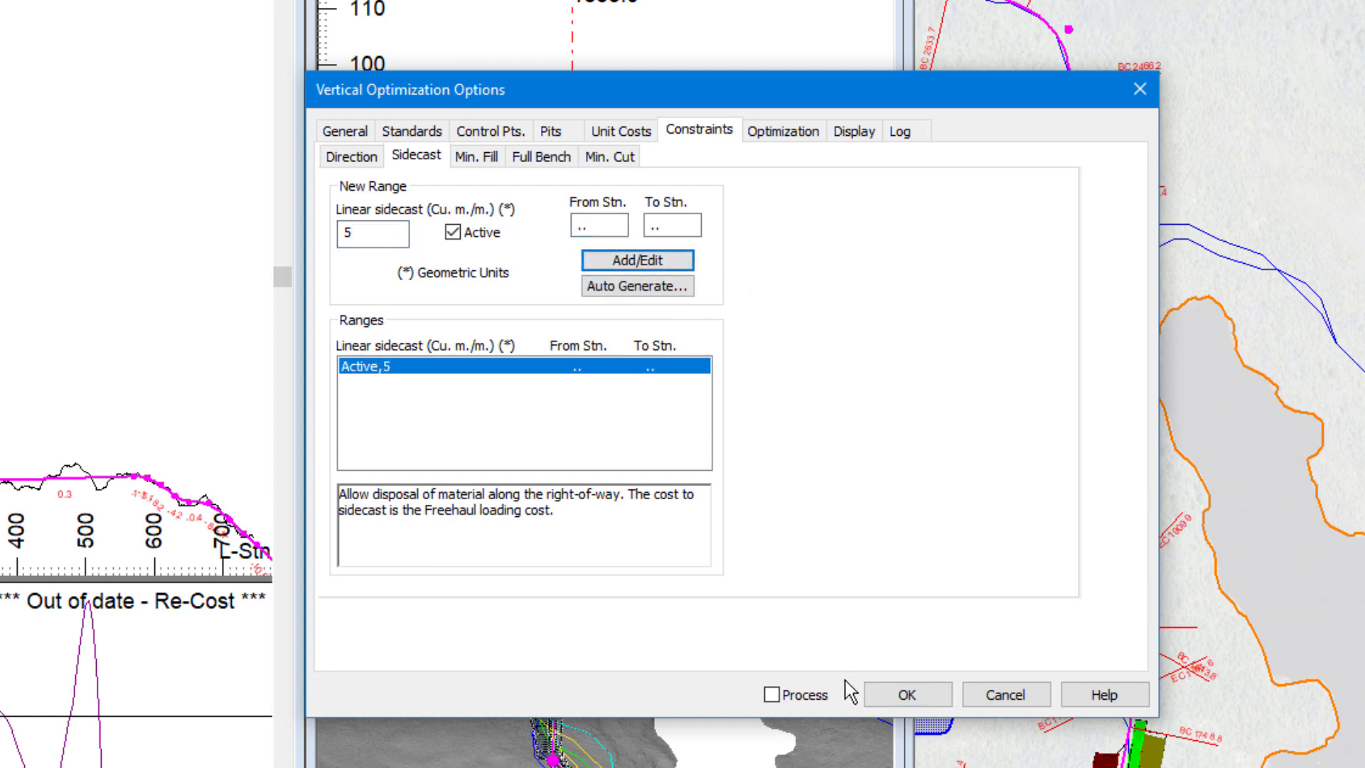
# Apply the vertical options with processing enabled, run the Optimal Profile optimization for V-align 2 and dismiss its log.
pyautogui.click(773, 695)
pyautogui.click(940, 692)
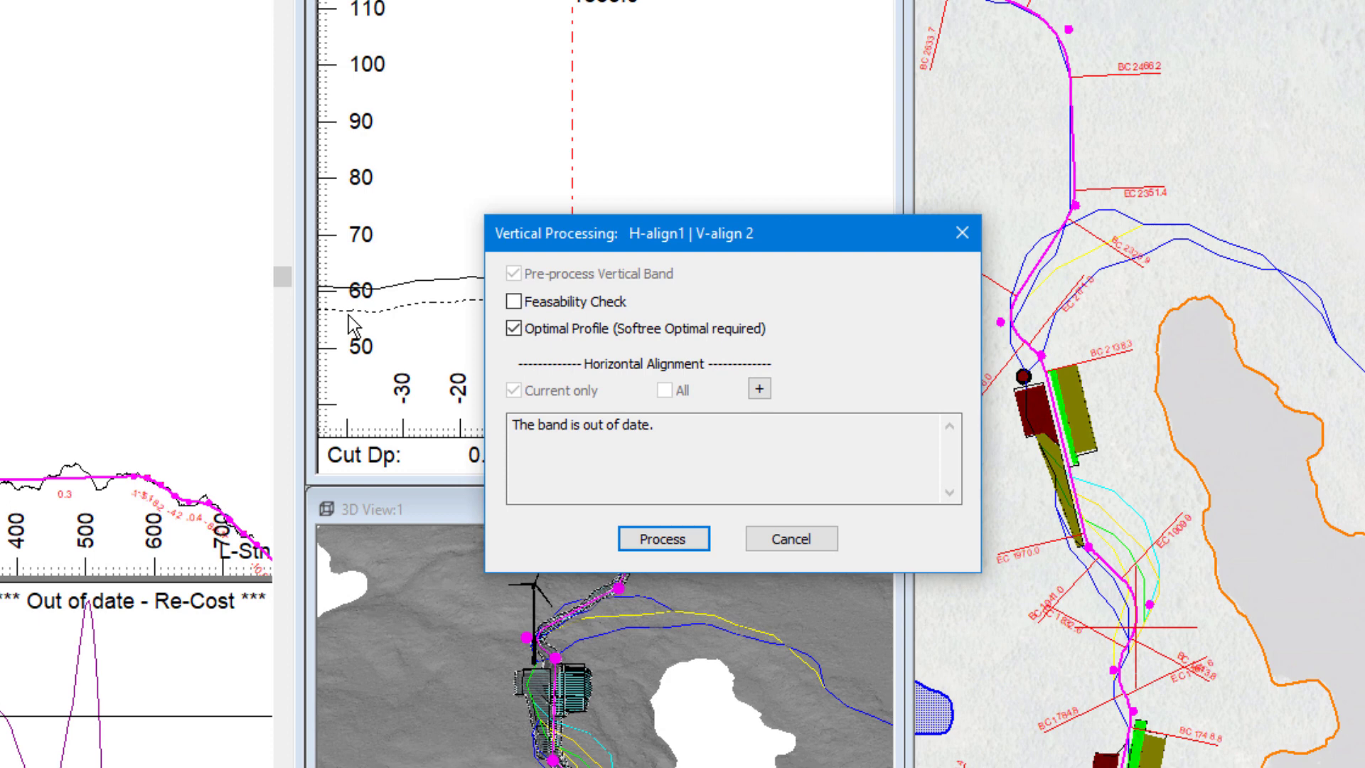
pyautogui.click(663, 545)
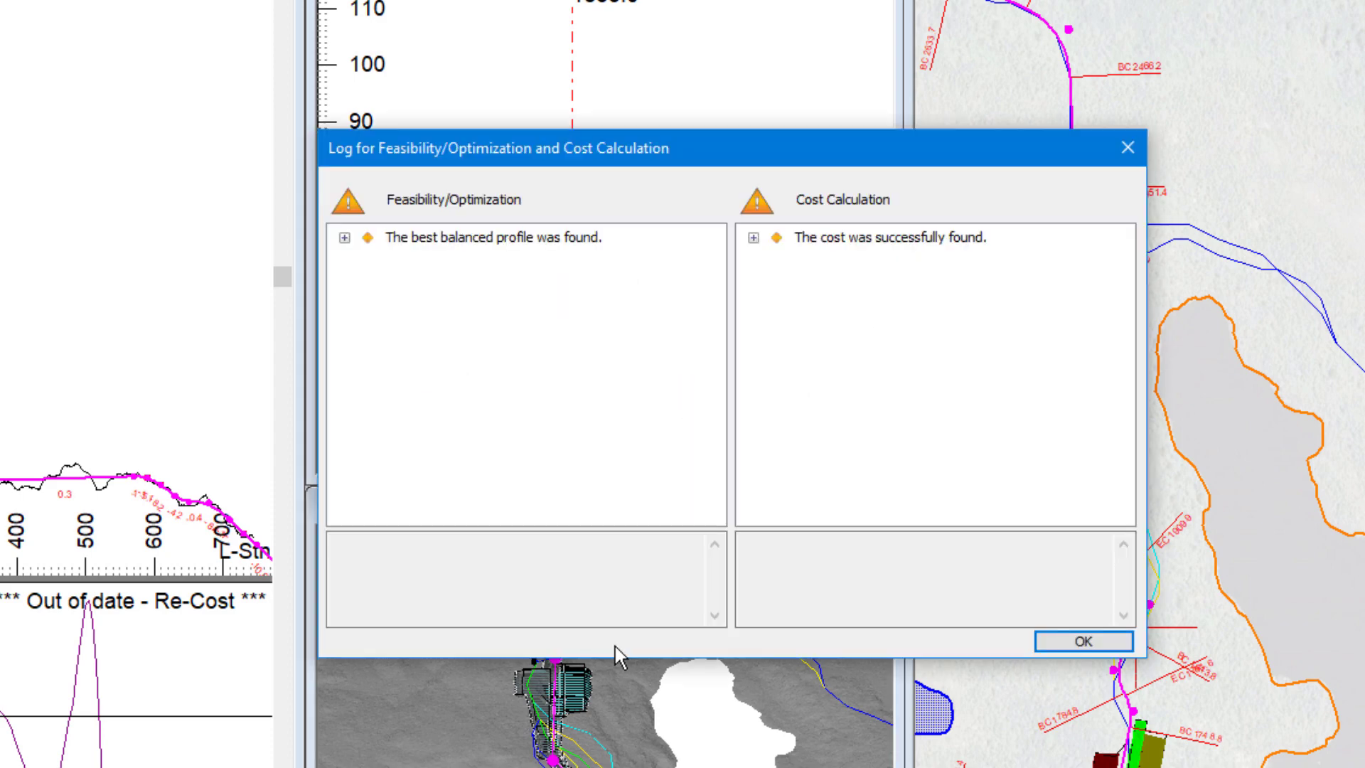
pyautogui.click(1069, 641)
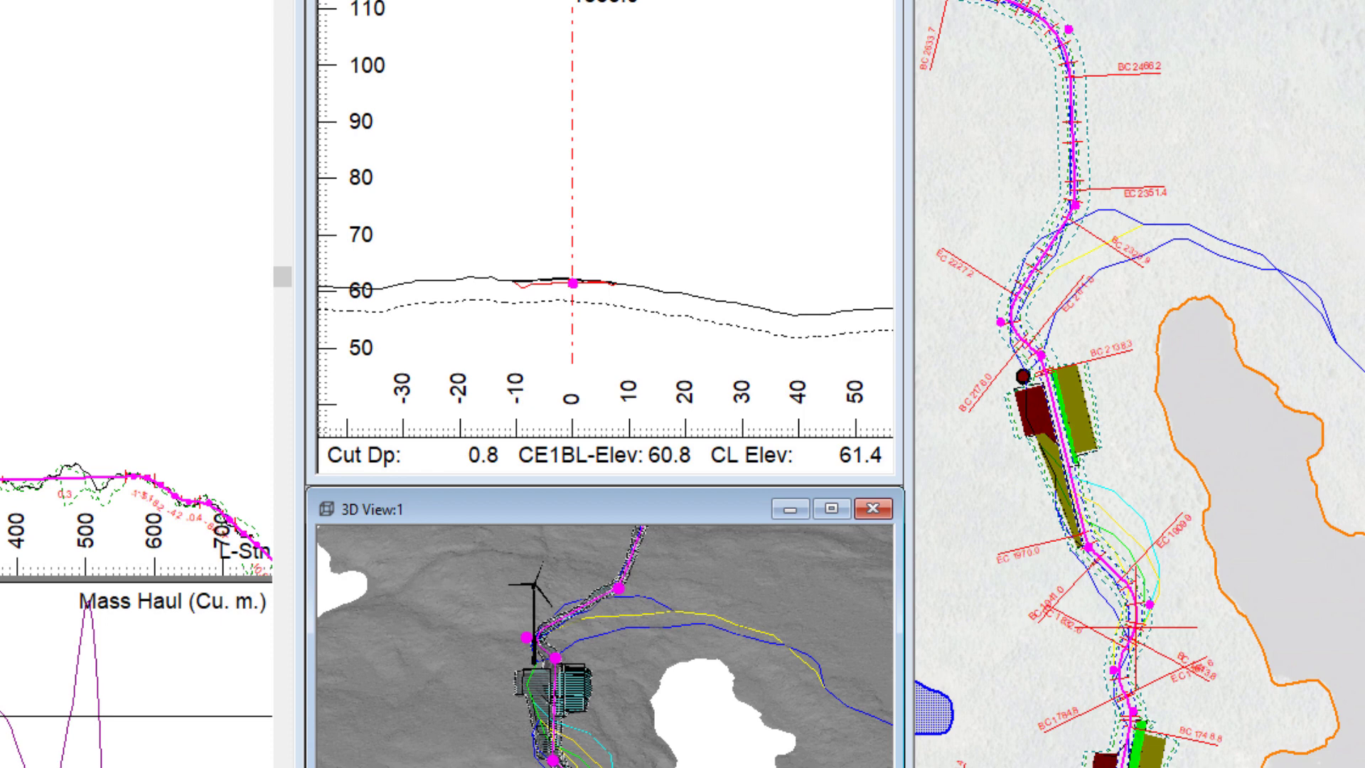
# Examine the re-optimized profile and its mass haul graph from about station 700 to the end of the alignment.
pyautogui.moveTo(131, 354); pyautogui.dragTo(0, 341, button='middle')
pyautogui.scroll(-2, 0, 355)
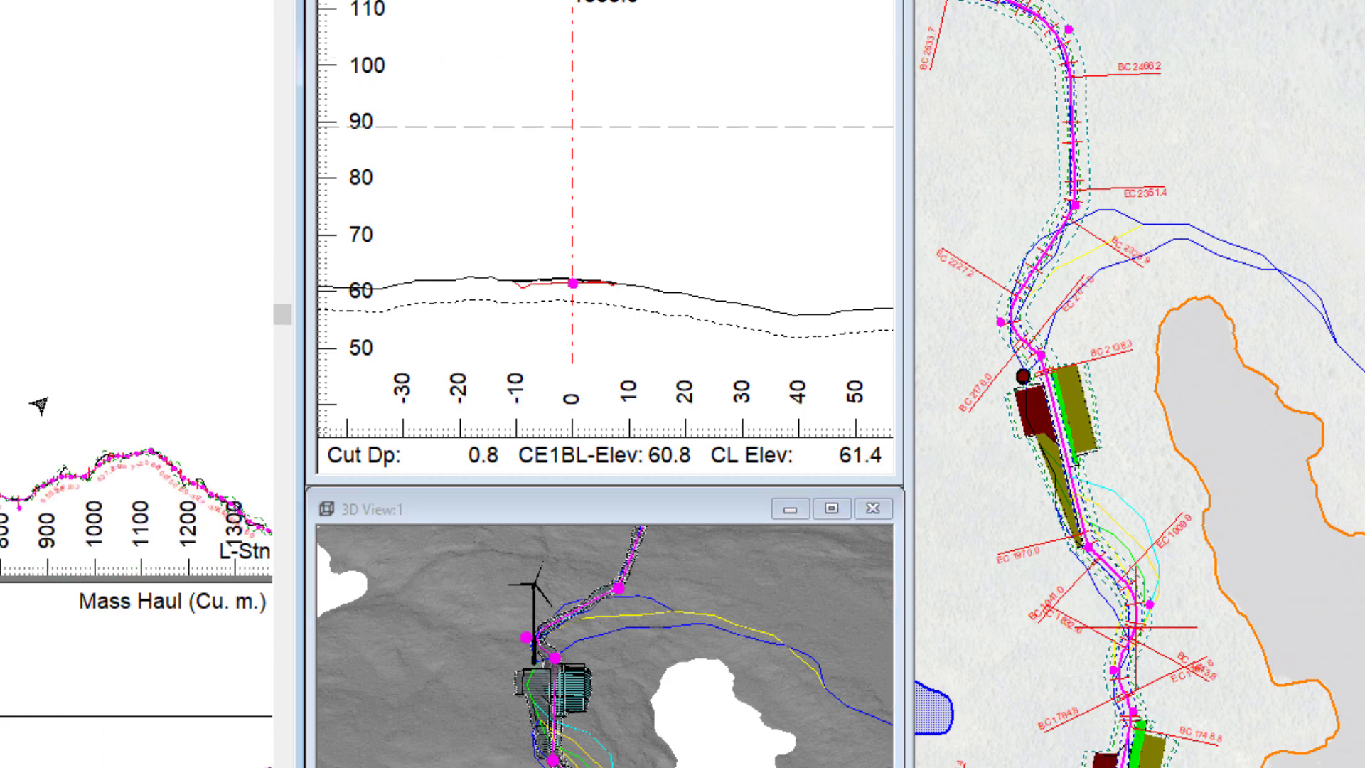
pyautogui.moveTo(42, 404); pyautogui.dragTo(0, 418, button='middle')
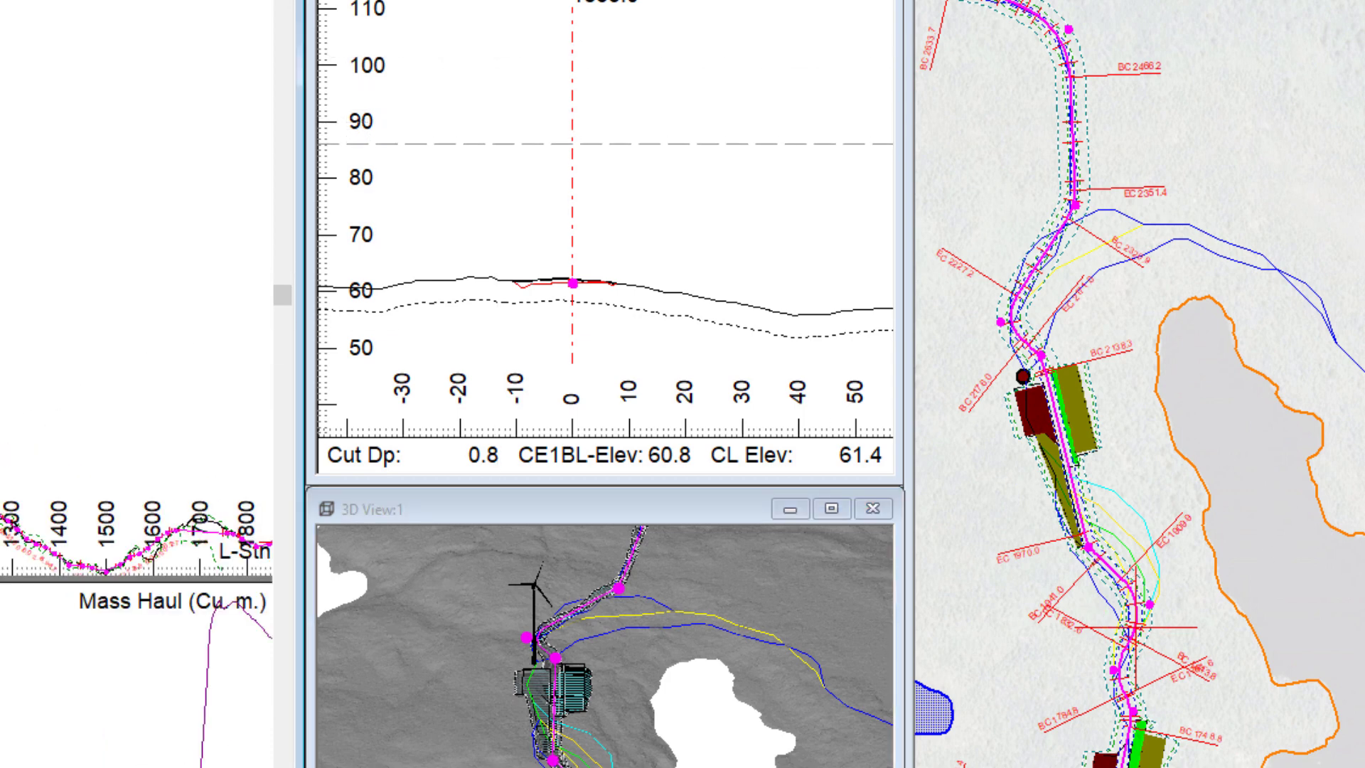
pyautogui.moveTo(142, 444); pyautogui.dragTo(0, 445, button='middle')
pyautogui.moveTo(140, 446); pyautogui.dragTo(0, 455, button='middle')
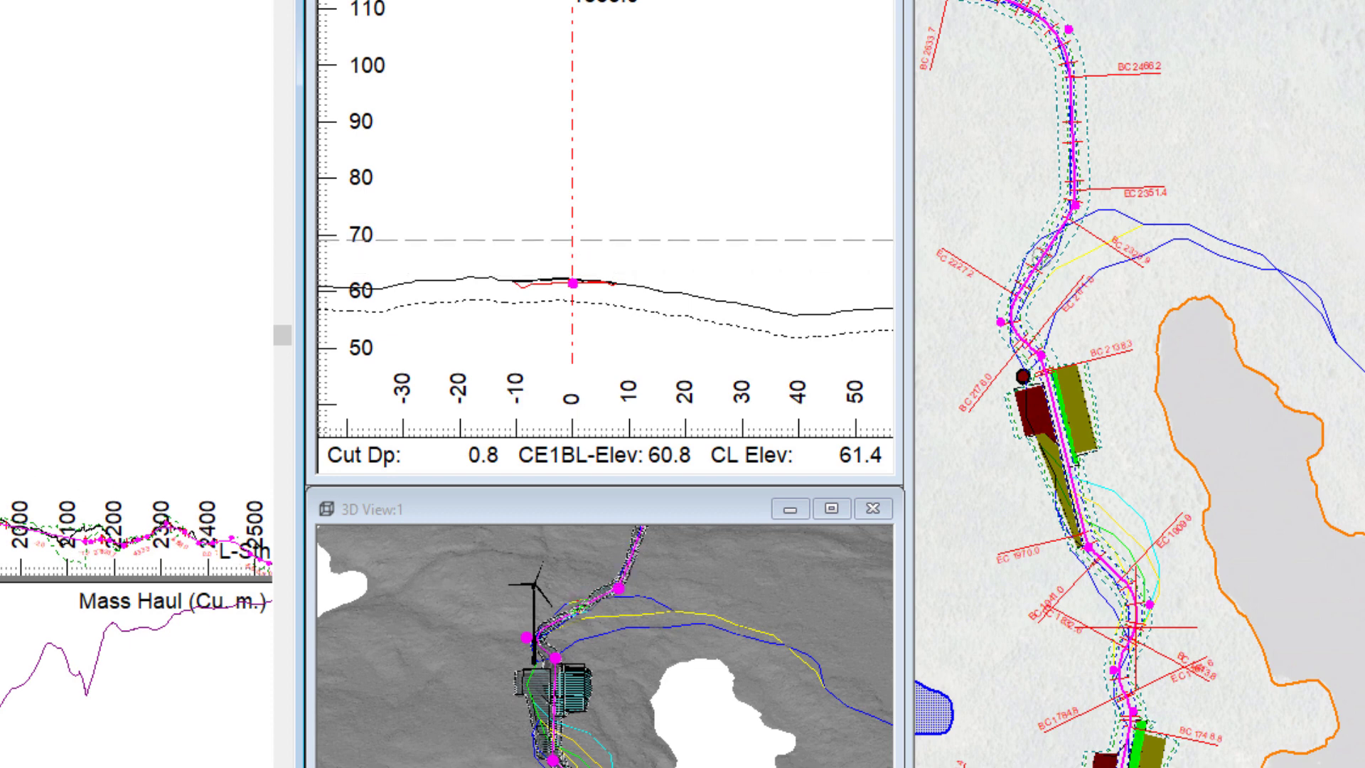
pyautogui.moveTo(153, 509); pyautogui.dragTo(0, 475, button='middle')
pyautogui.moveTo(128, 490); pyautogui.dragTo(7, 451, button='middle')
pyautogui.moveTo(205, 515); pyautogui.dragTo(12, 481, button='middle')
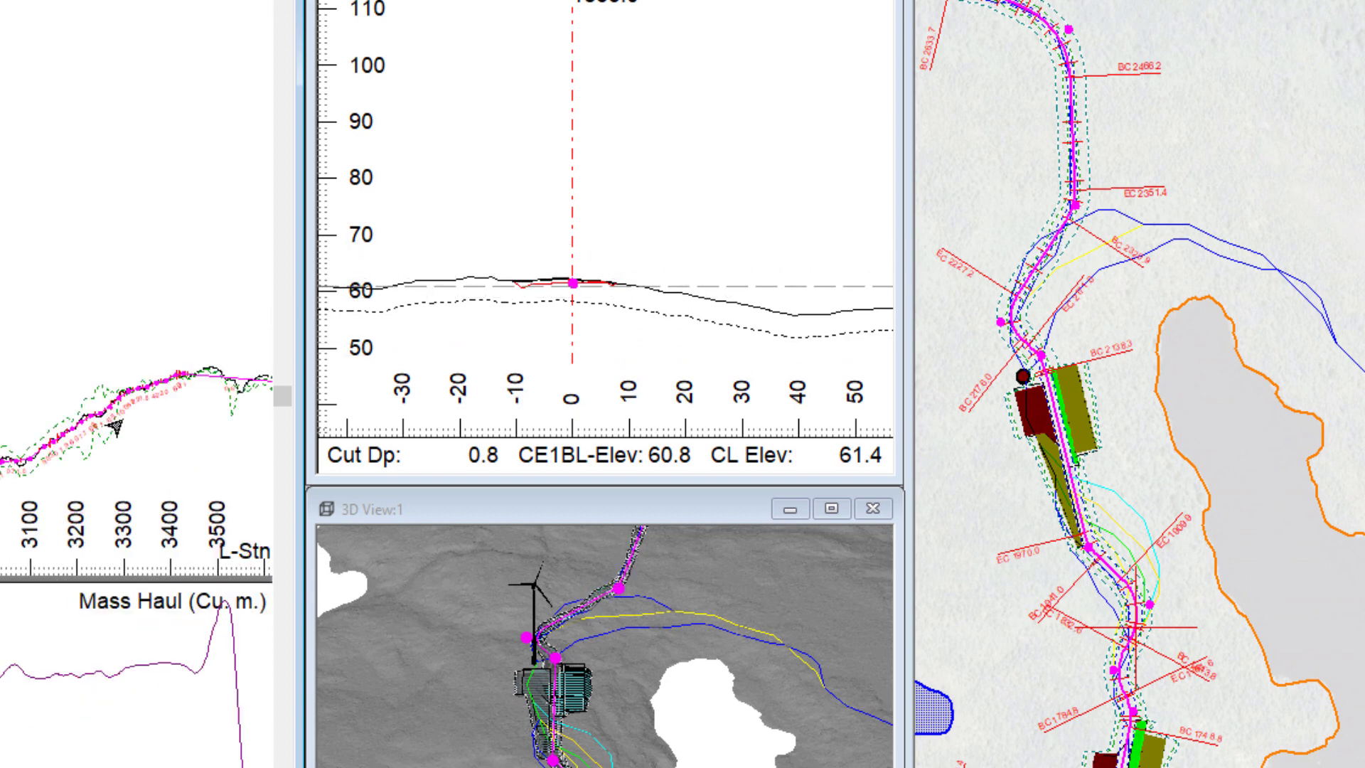
pyautogui.moveTo(118, 426); pyautogui.dragTo(30, 444, button='middle')
pyautogui.moveTo(165, 483); pyautogui.dragTo(20, 485, button='middle')
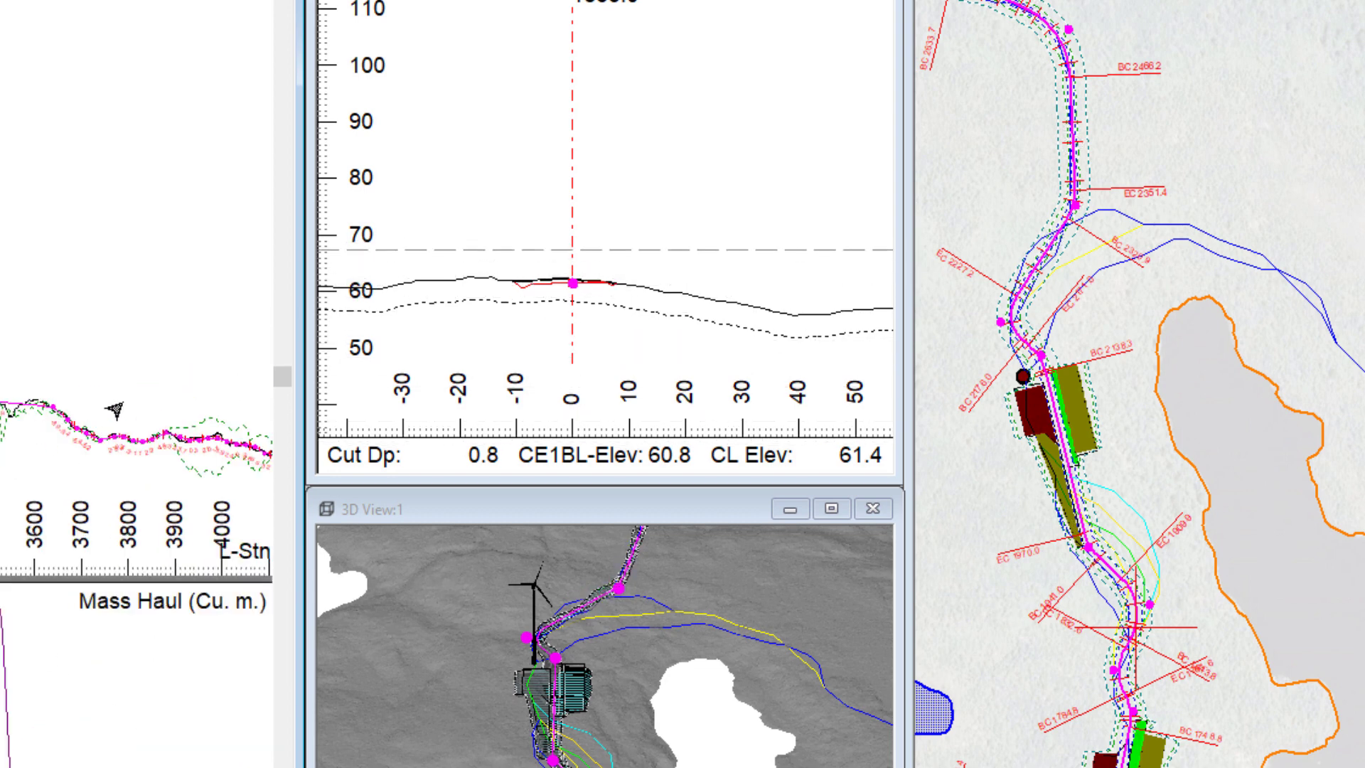
pyautogui.moveTo(114, 409); pyautogui.dragTo(0, 430, button='middle')
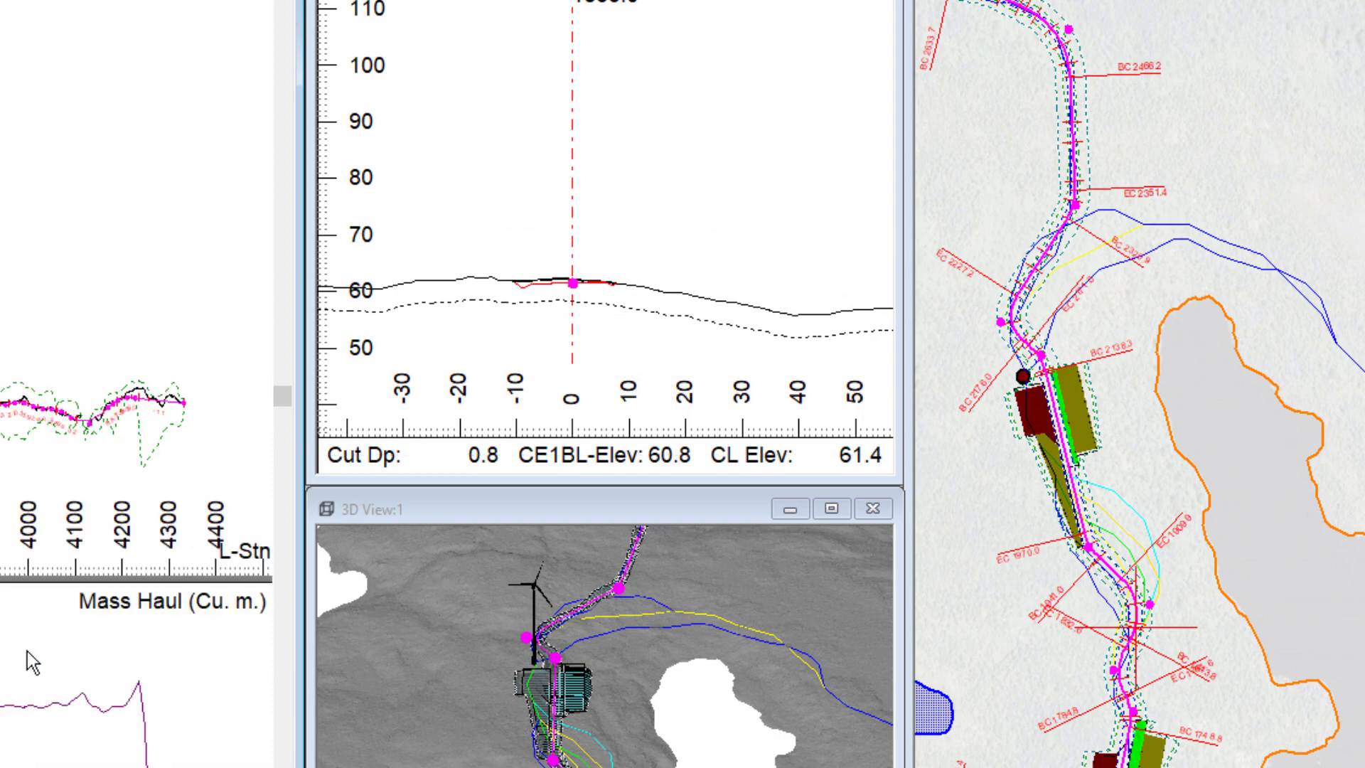
# Replace the Mass Haul subwindow of the profile with Opt. Haul and maximize the profile window.
pyautogui.rightClick(32, 662)
pyautogui.click(71, 764)
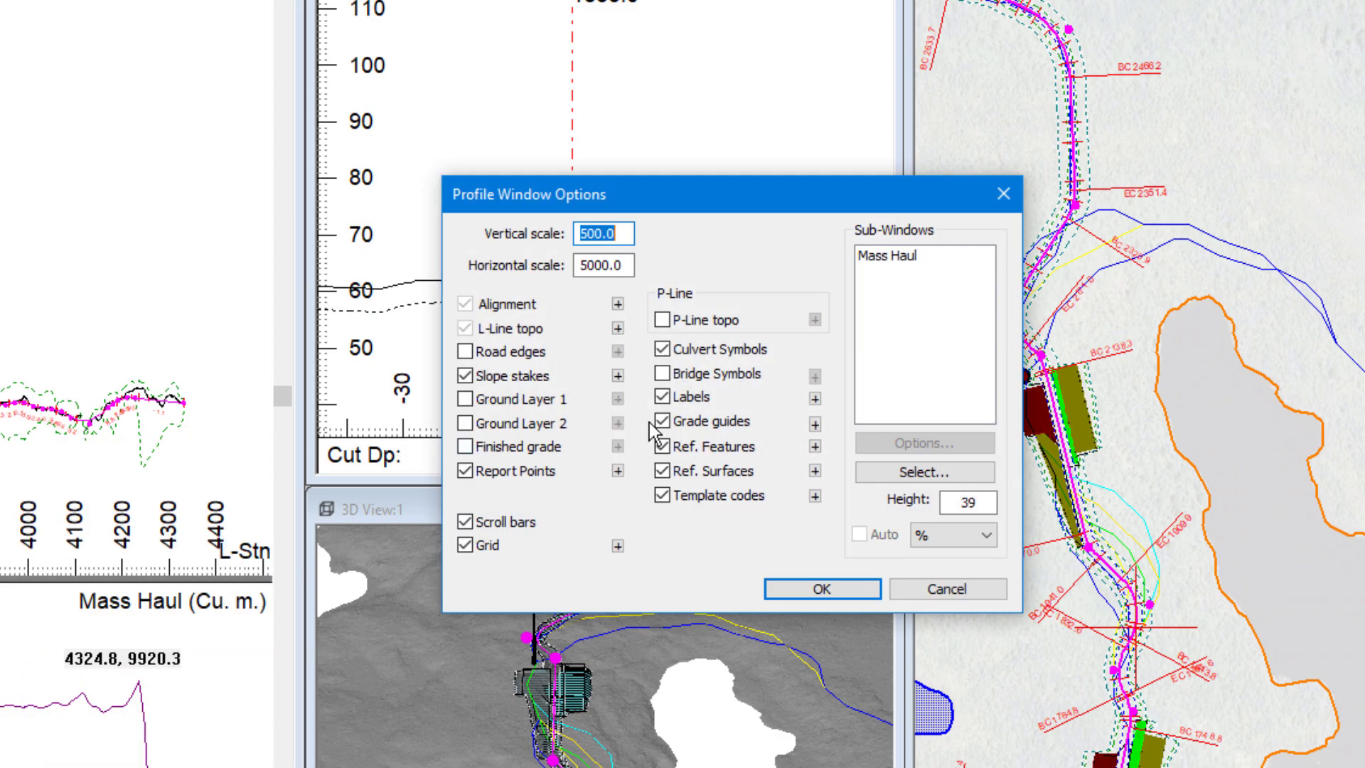
pyautogui.click(916, 469)
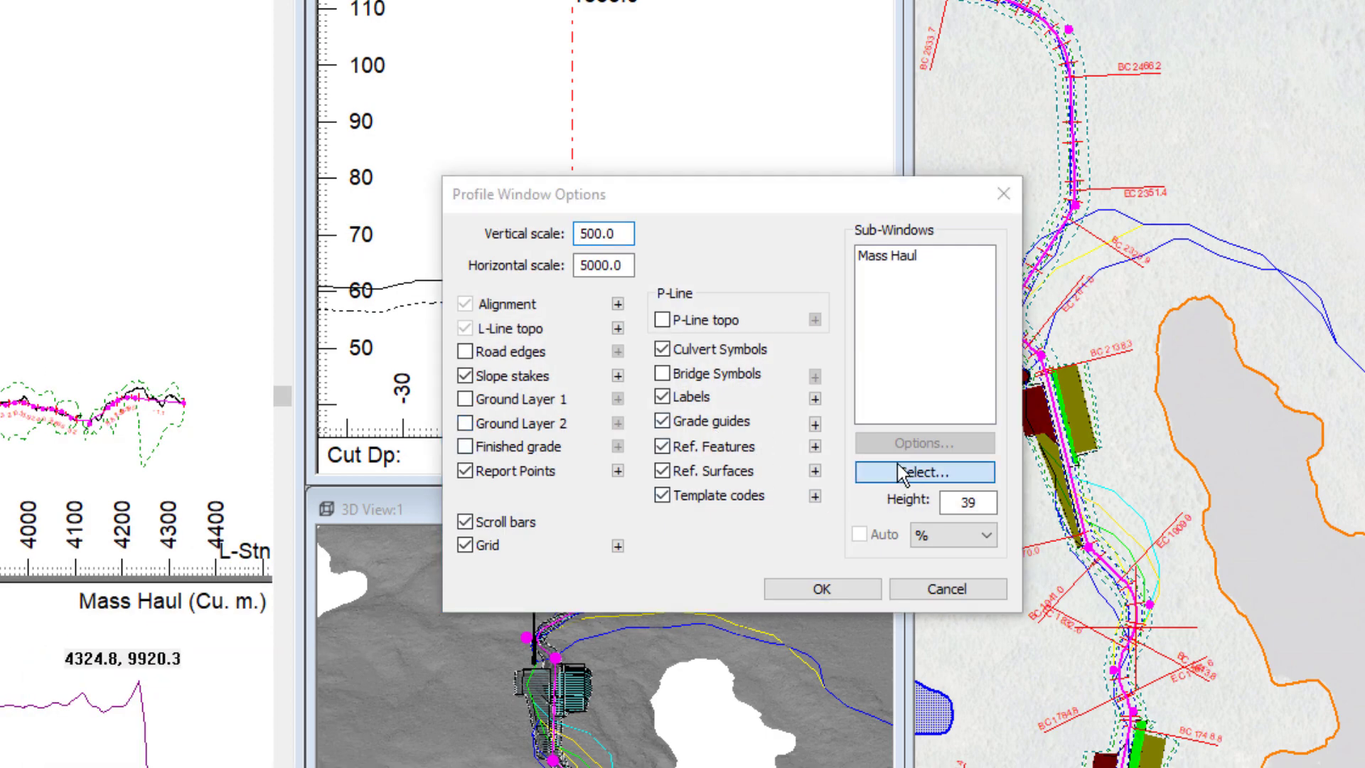
pyautogui.doubleClick(540, 421)
pyautogui.click(562, 402)
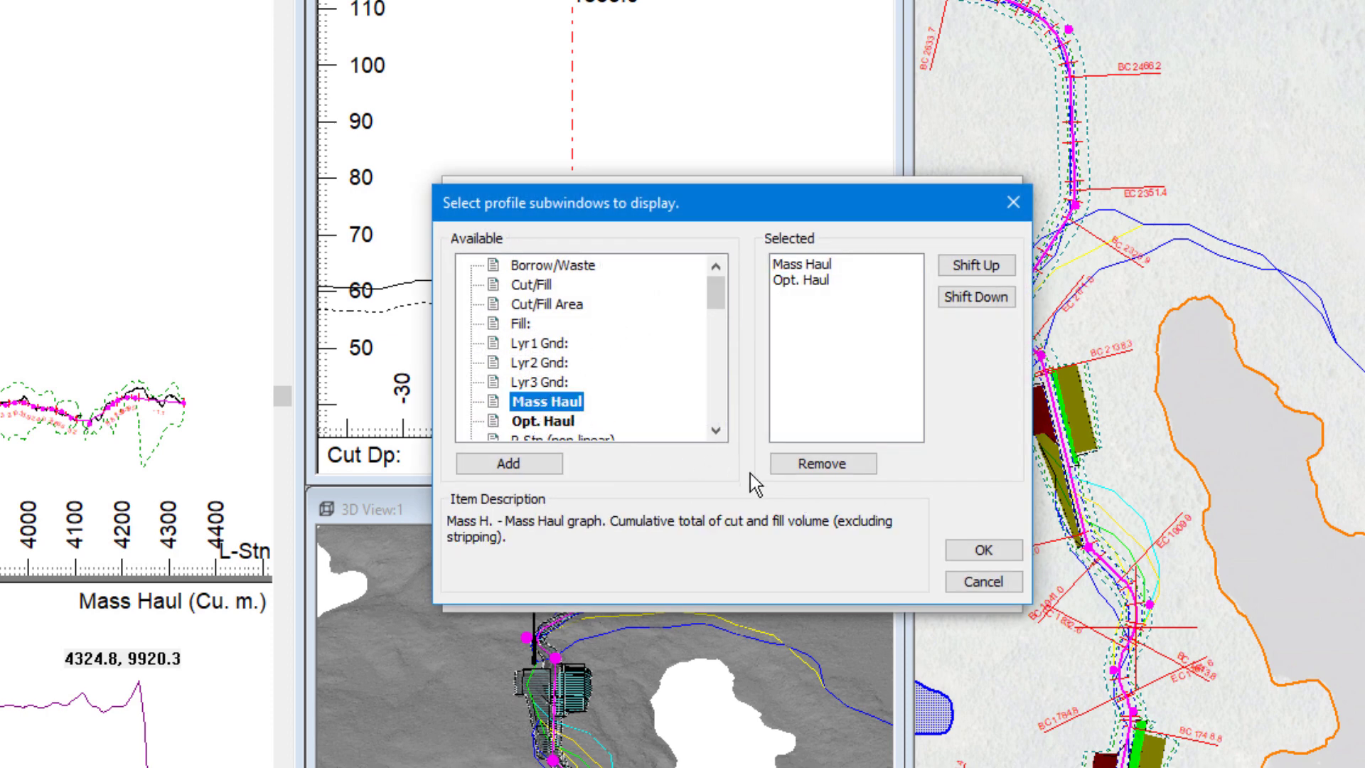
pyautogui.click(815, 266)
pyautogui.click(819, 463)
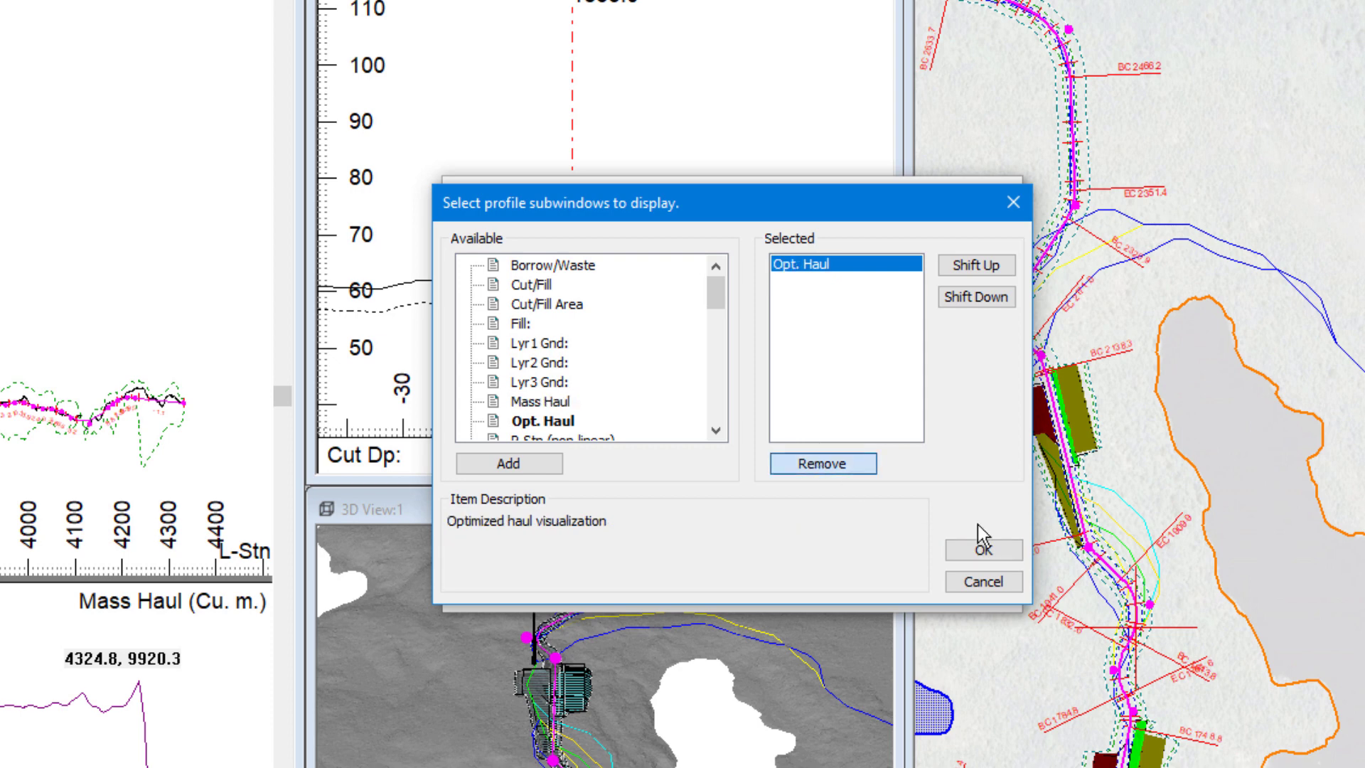
pyautogui.click(981, 549)
pyautogui.click(821, 588)
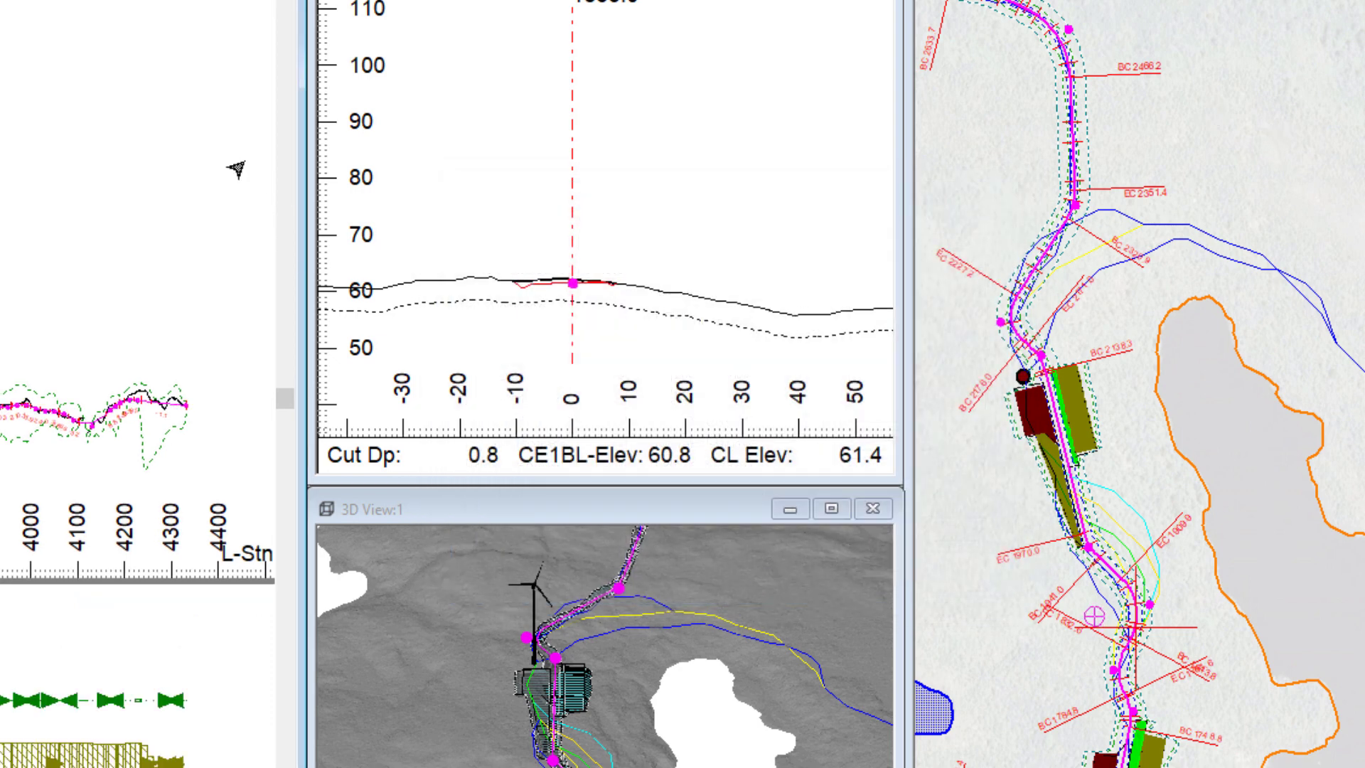
pyautogui.click(233, 2)
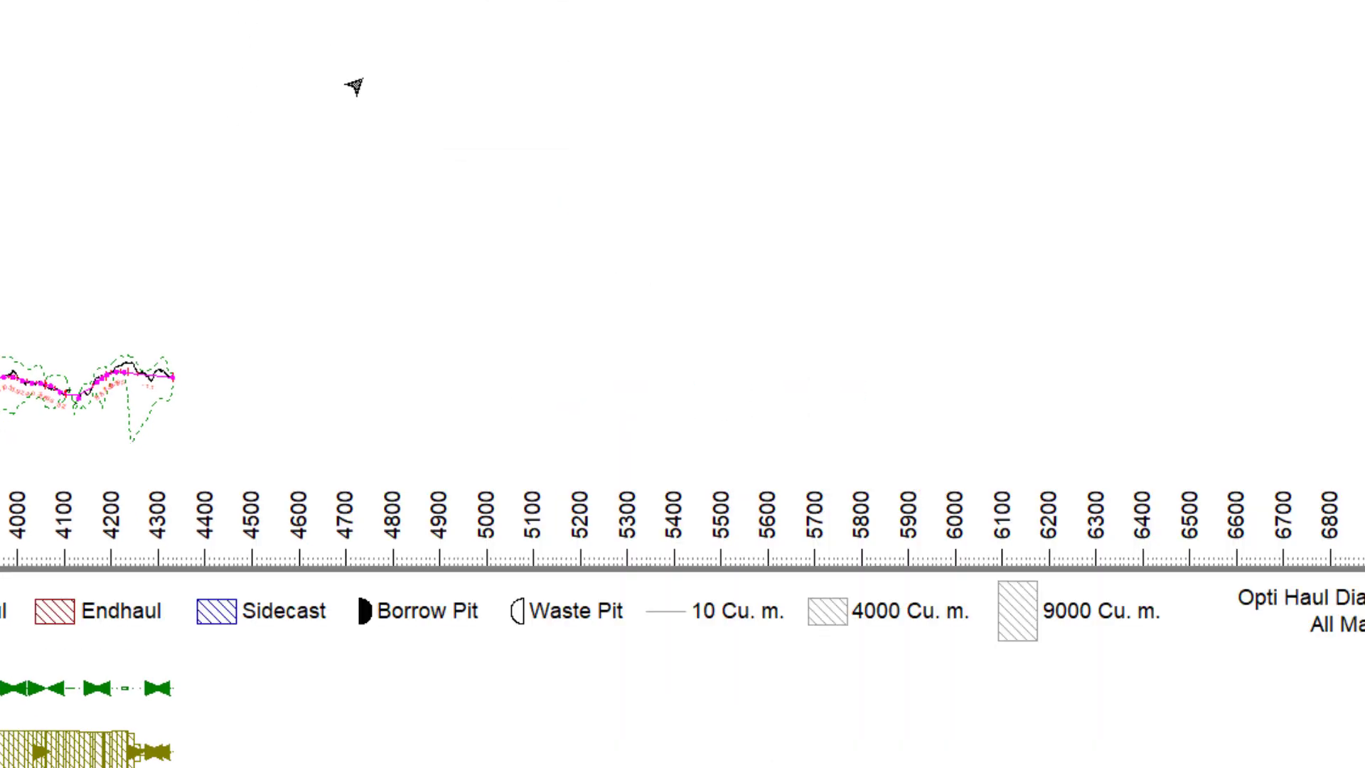